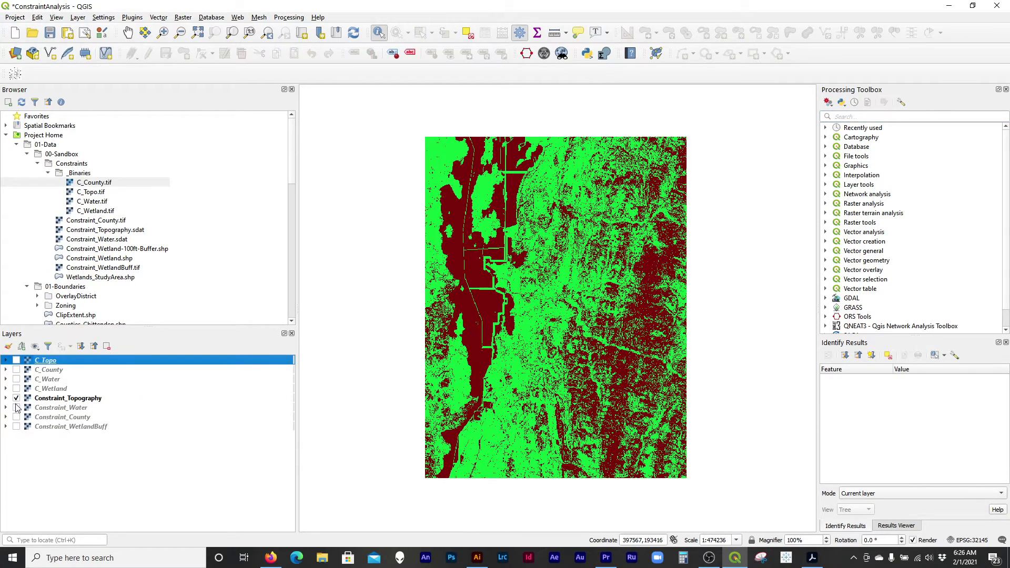
Review the Constraint_Topography, Constraint_Water, Constraint_County and Constraint_WetlandBuff rasters one at a time, leaving all of them hidden.
click(16, 398)
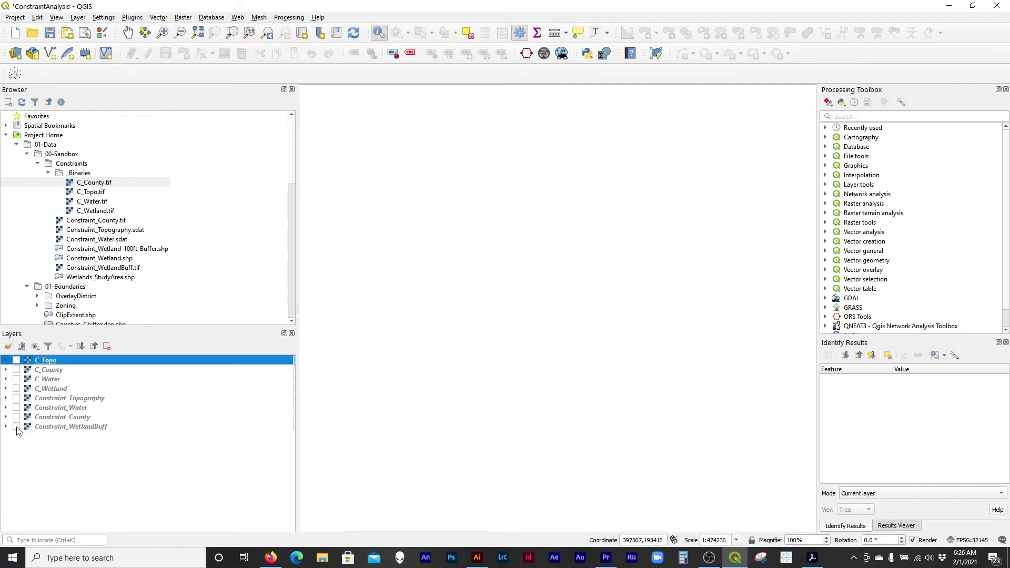
click(17, 427)
click(16, 417)
click(16, 407)
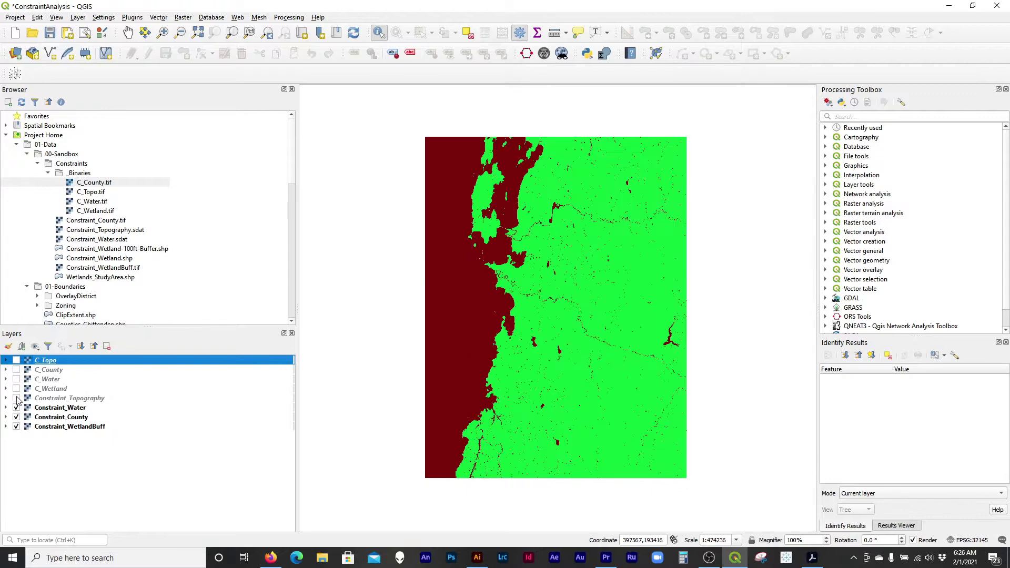
click(16, 398)
click(16, 398)
click(16, 408)
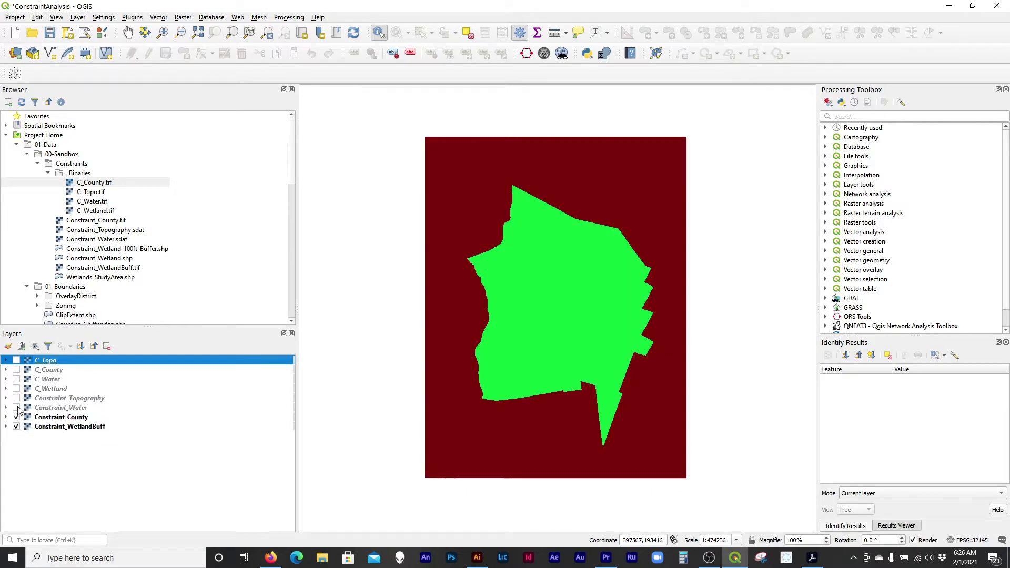
click(16, 417)
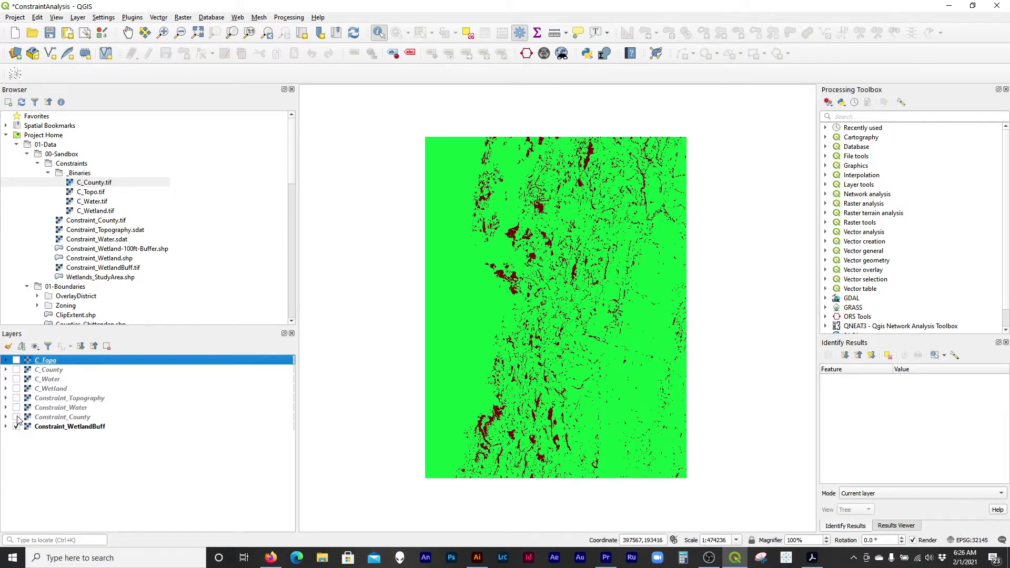
click(17, 427)
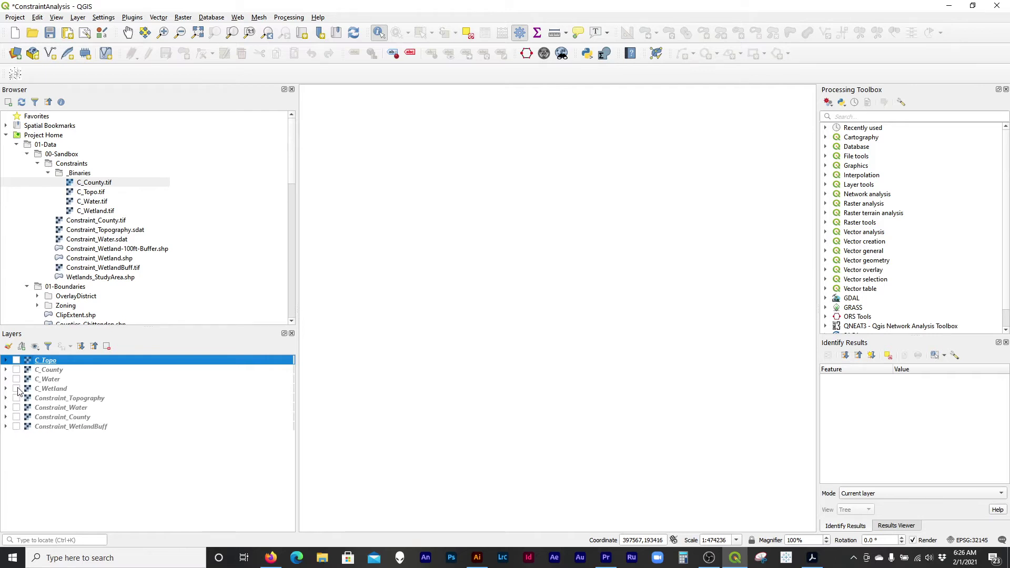
Inspect the binary rasters C_Wetland, C_Water, C_County and C_Topo in turn by toggling each one's visibility.
click(17, 389)
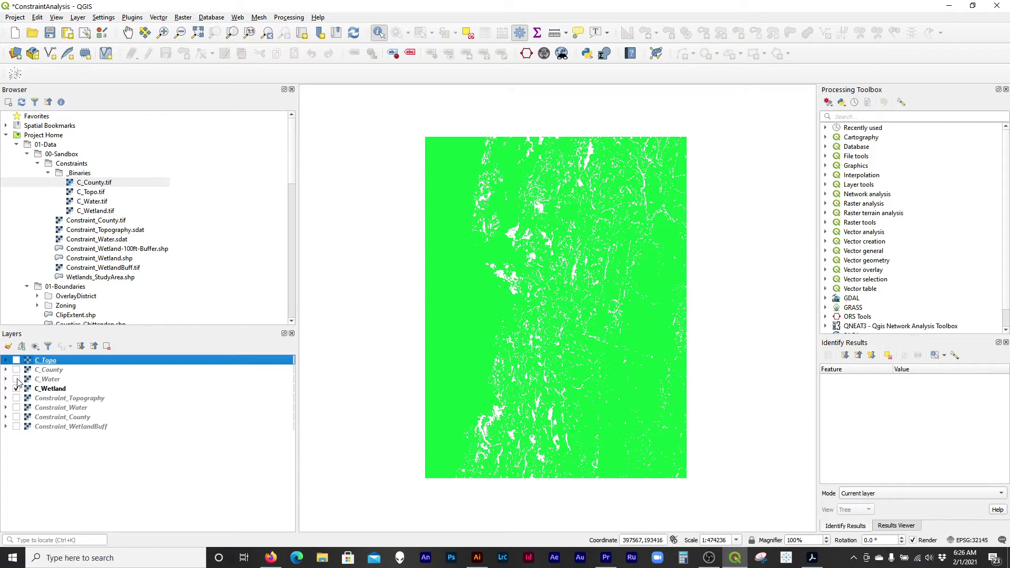
click(16, 379)
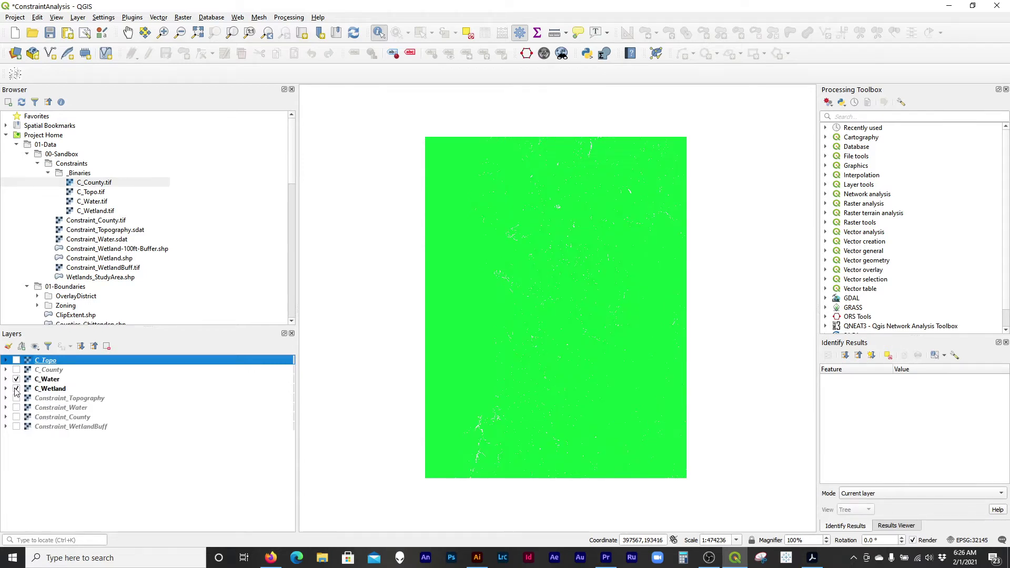
click(17, 388)
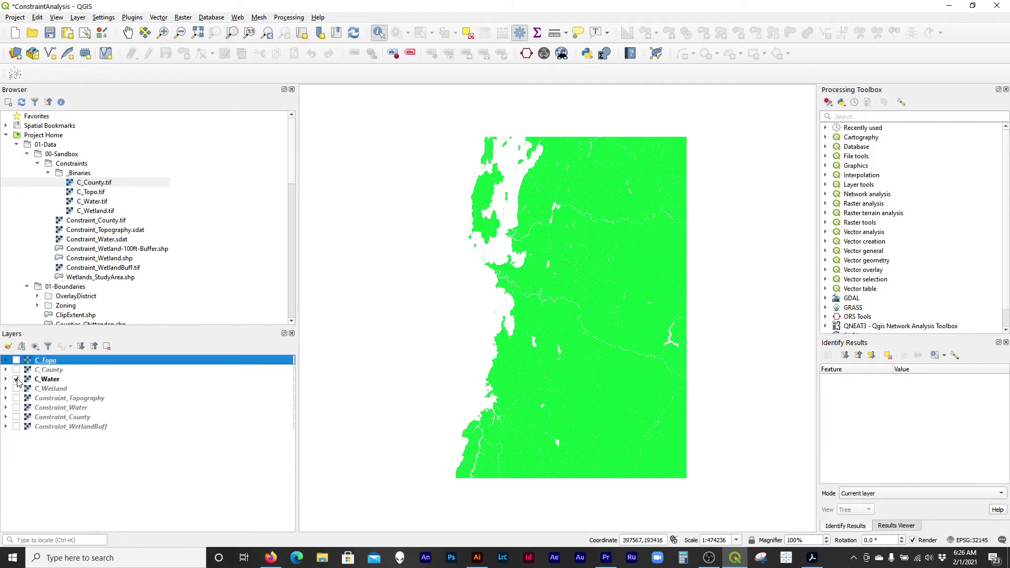
click(16, 379)
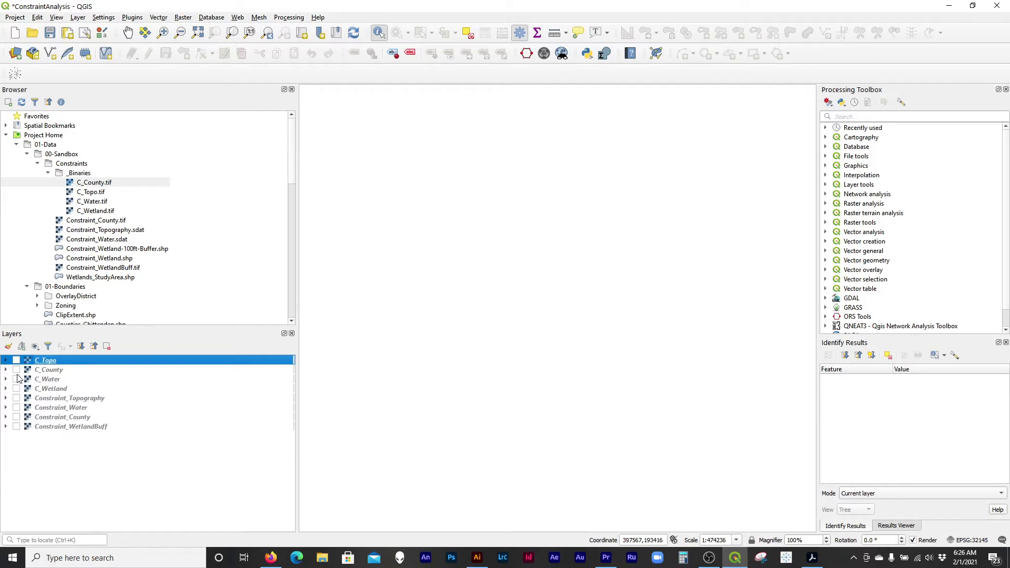
click(16, 369)
click(16, 369)
click(16, 360)
click(17, 360)
Make C_Water the active layer, and show and hide C_Wetland to check its raster.
click(186, 17)
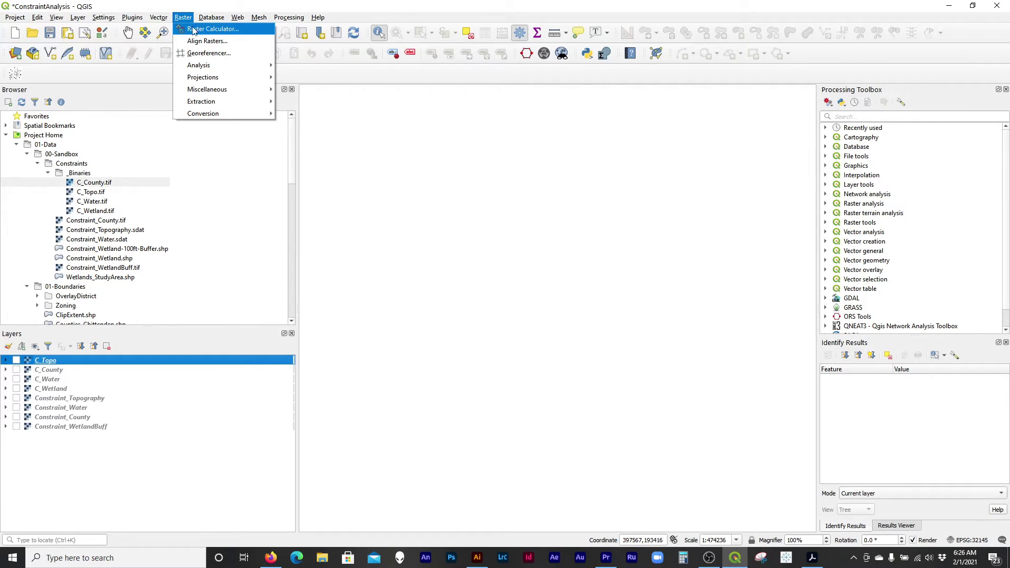
click(84, 380)
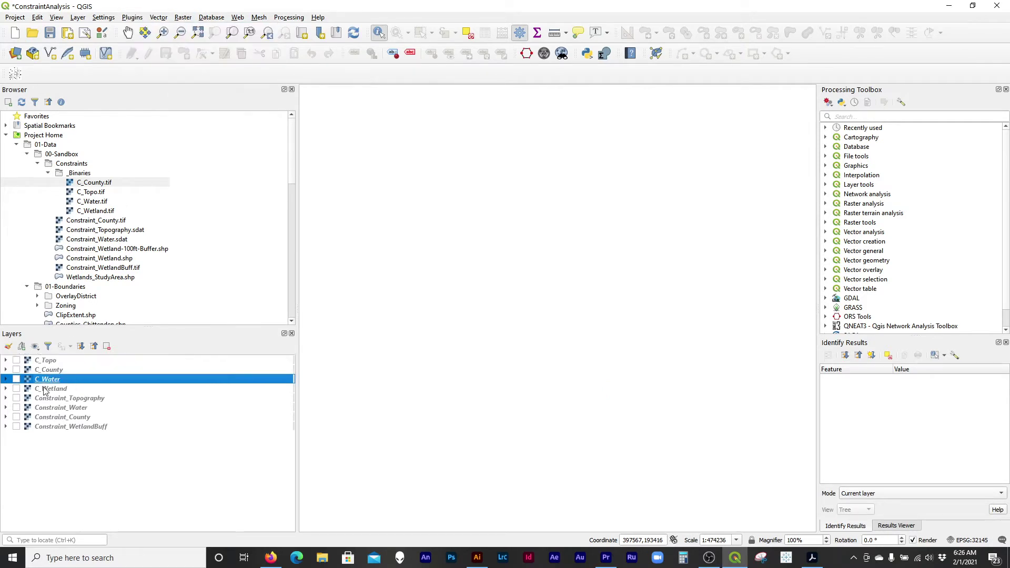
click(16, 389)
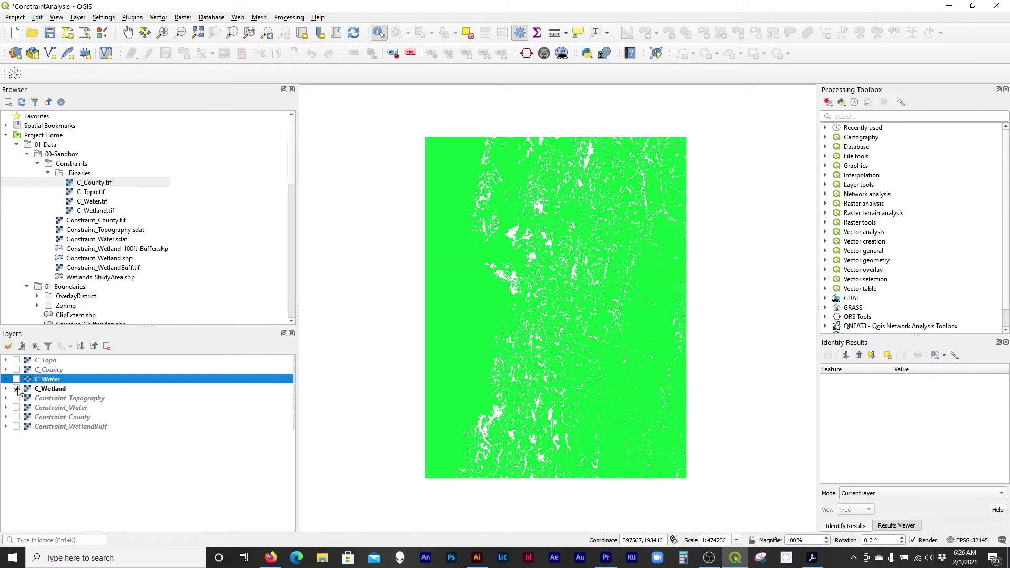
click(16, 389)
Search the processing tools for "raster" and open the Raster boolean AND algorithm.
click(841, 115)
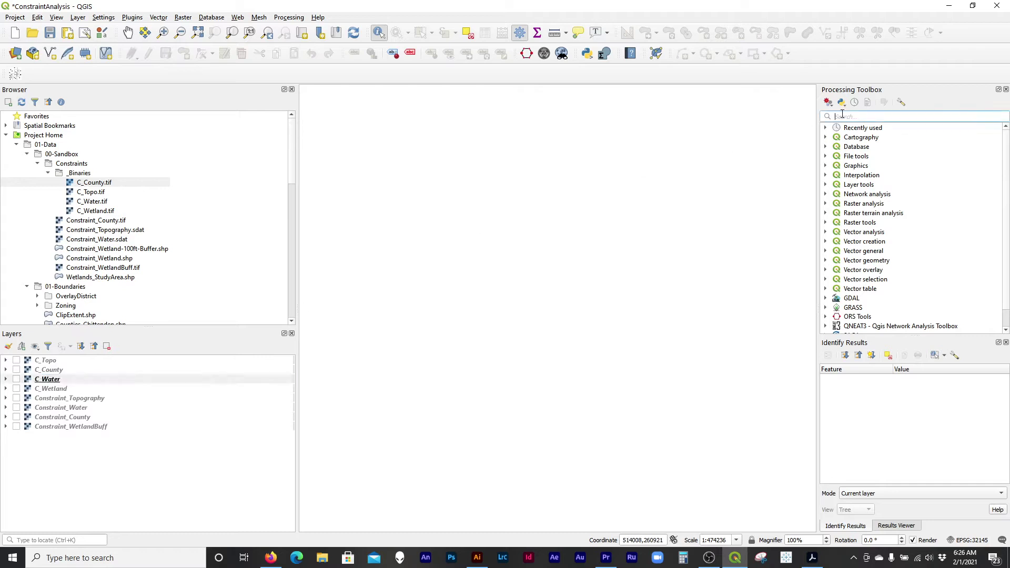
text(raster)
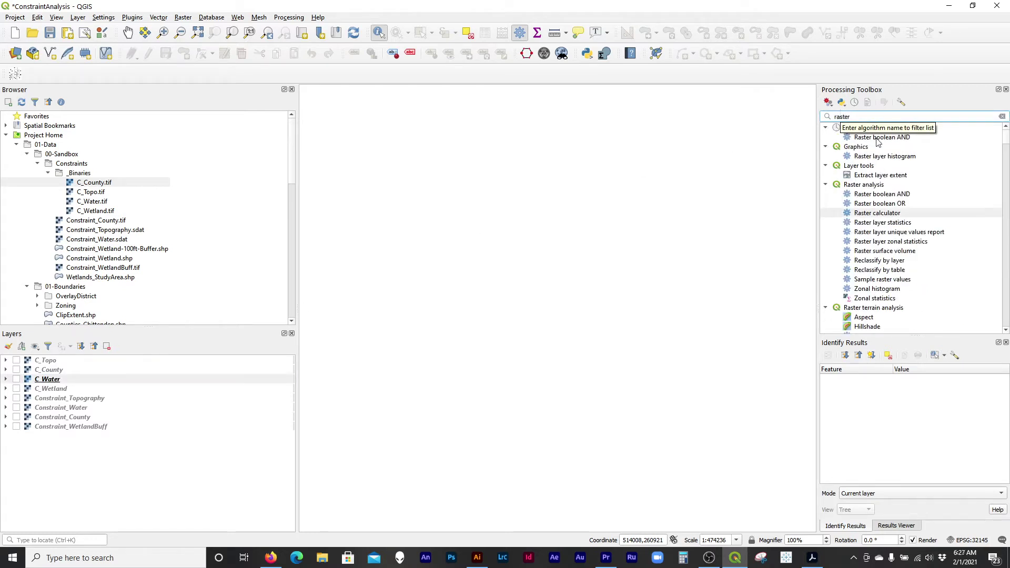
click(890, 138)
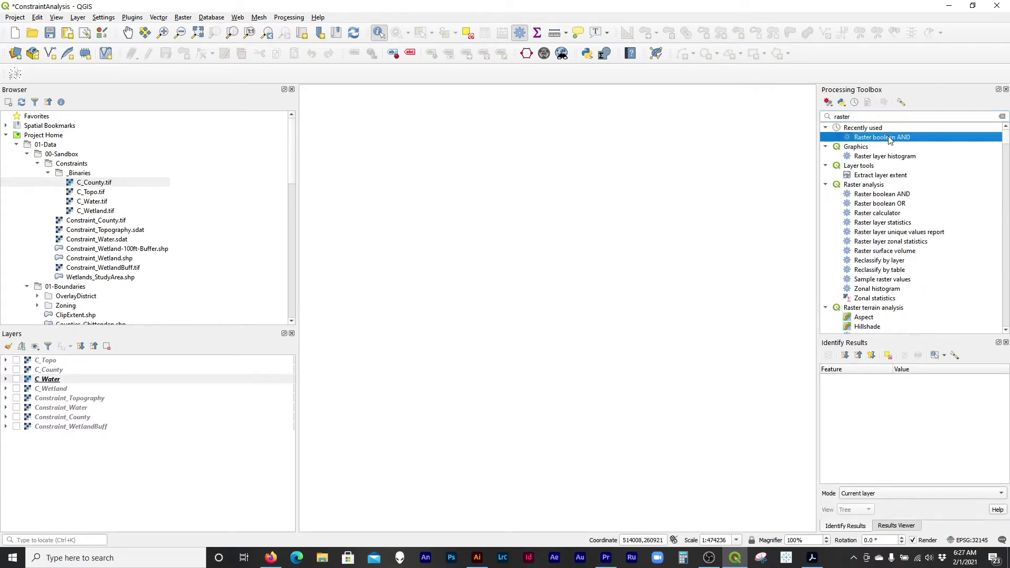
double_click(888, 138)
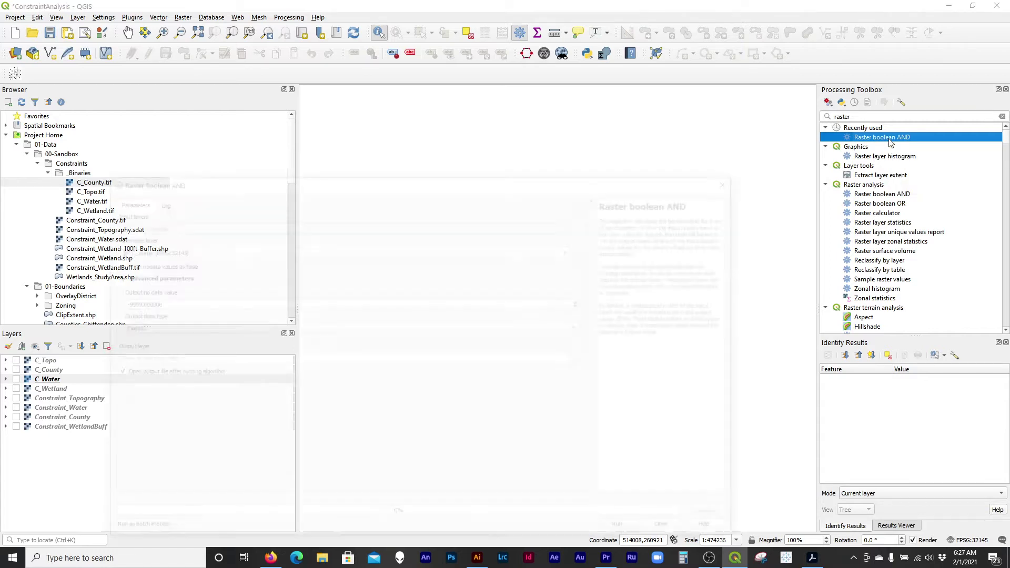
drag(374, 181, 464, 92)
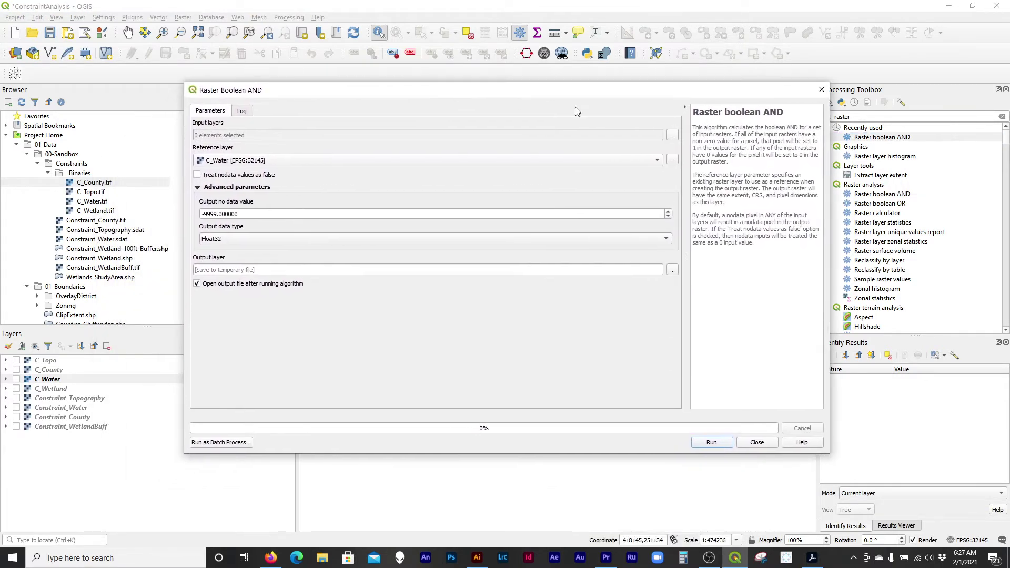
Choose C_County, C_Topo, C_Water and C_Wetland as the input layers and treat nodata values as false.
click(672, 135)
click(415, 199)
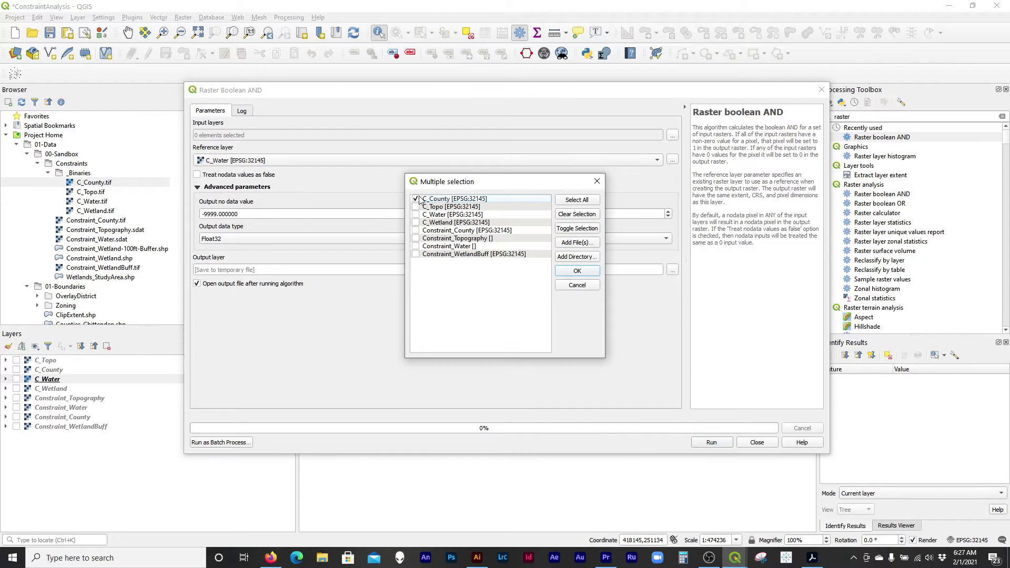
click(415, 207)
click(416, 215)
click(577, 270)
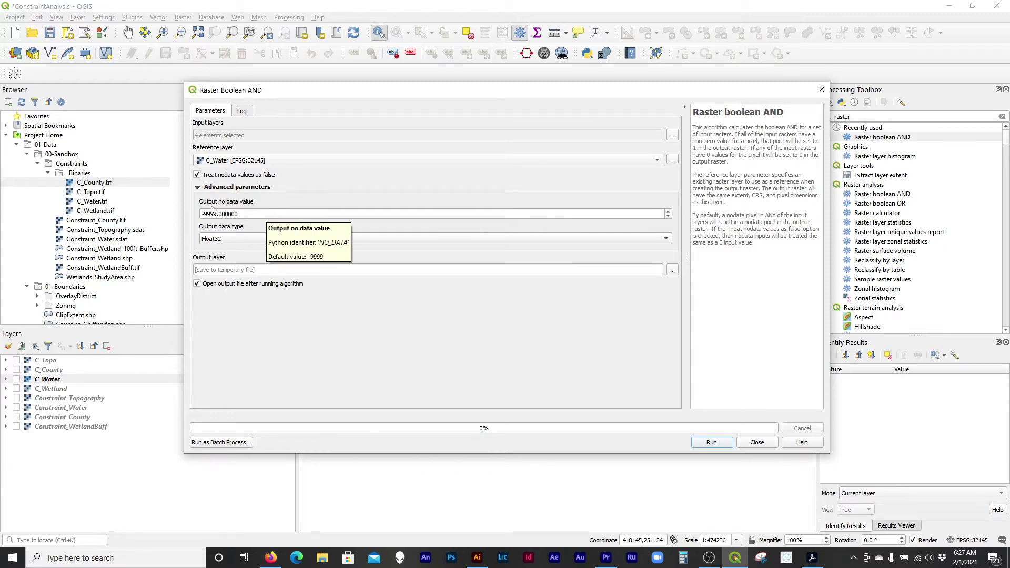
Set the output data type to Byte in the advanced parameters and collapse that section.
click(248, 238)
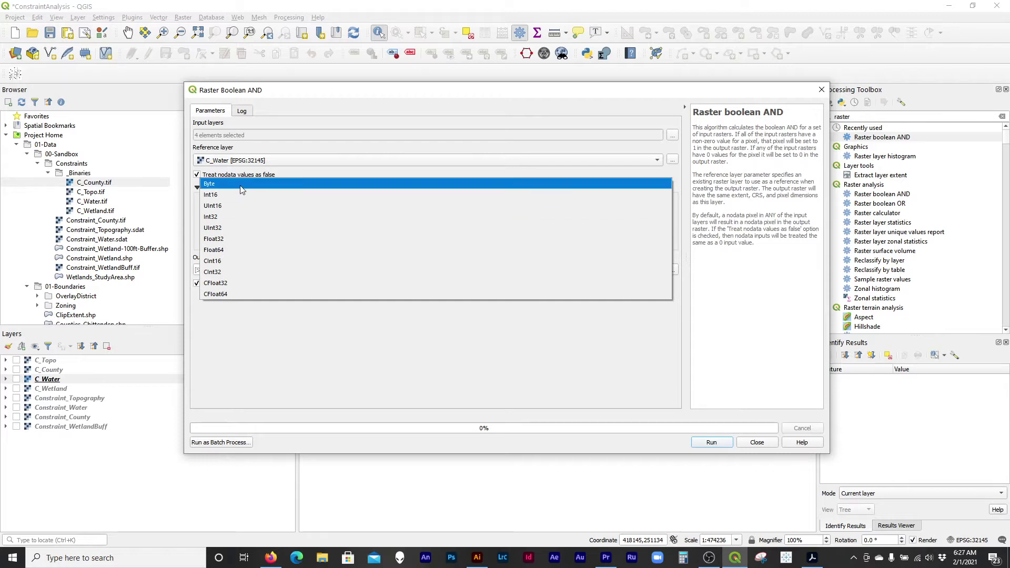
click(241, 184)
click(241, 187)
click(219, 187)
click(226, 239)
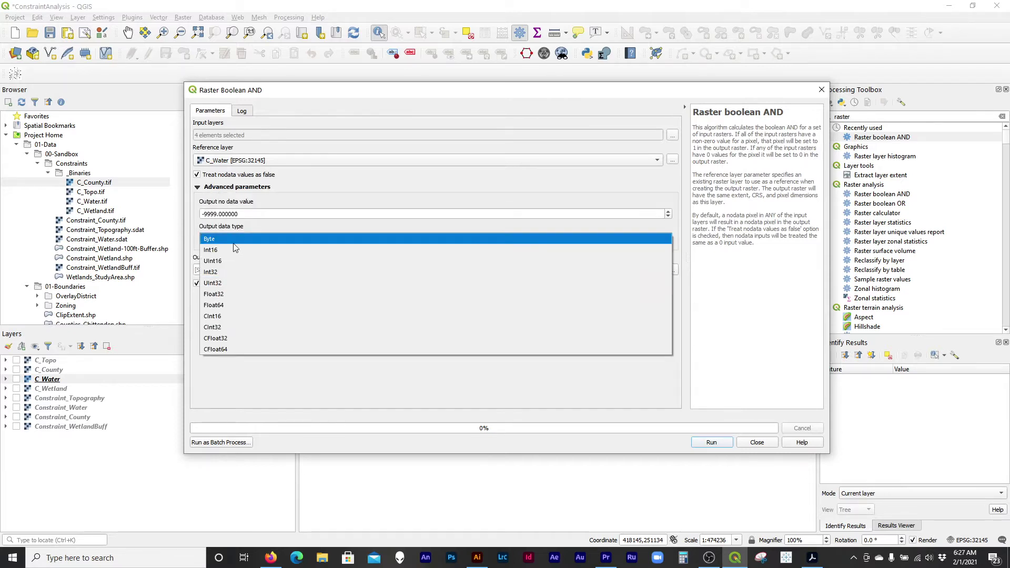
click(229, 242)
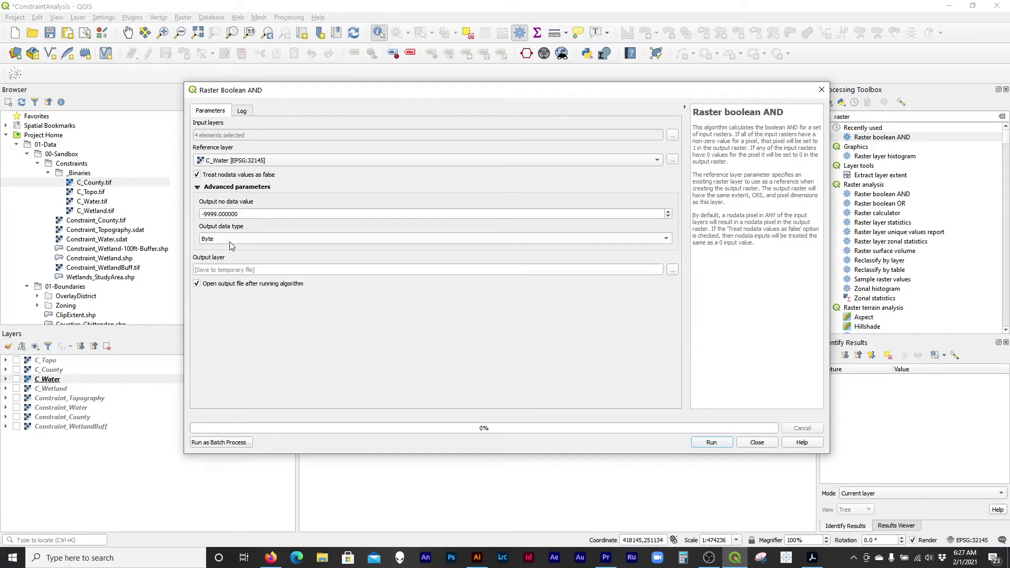
click(198, 187)
Save the output layer as SiteConstraints in the _Binaries folder, run the Raster boolean AND and close the dialog.
click(671, 211)
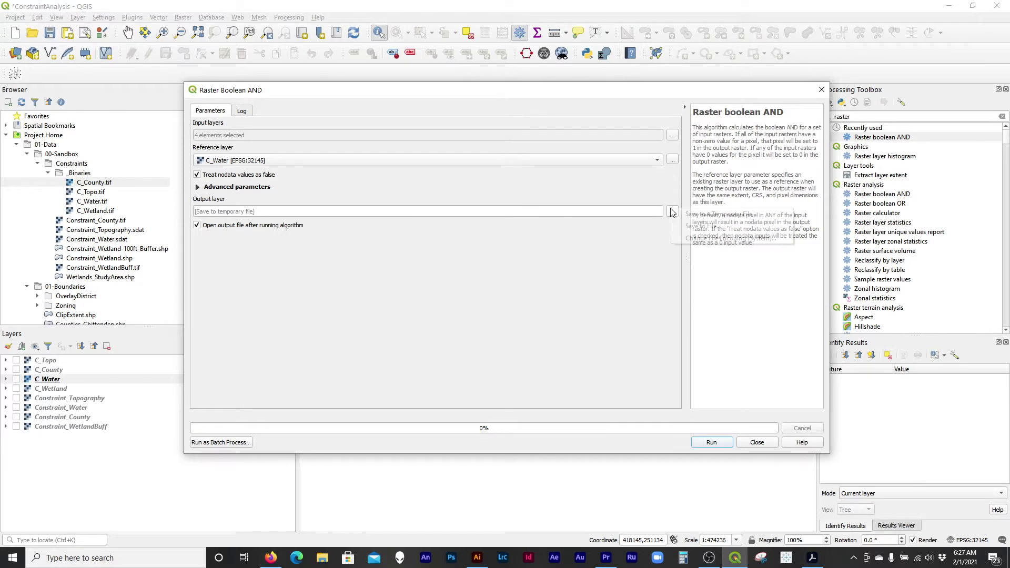
click(684, 226)
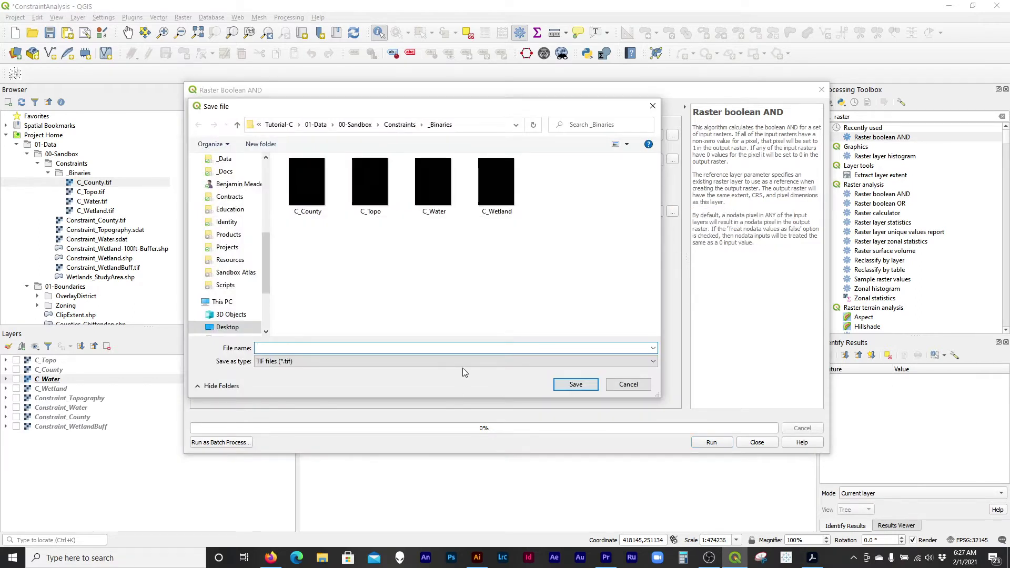
text(SiteConstraints)
key(Return)
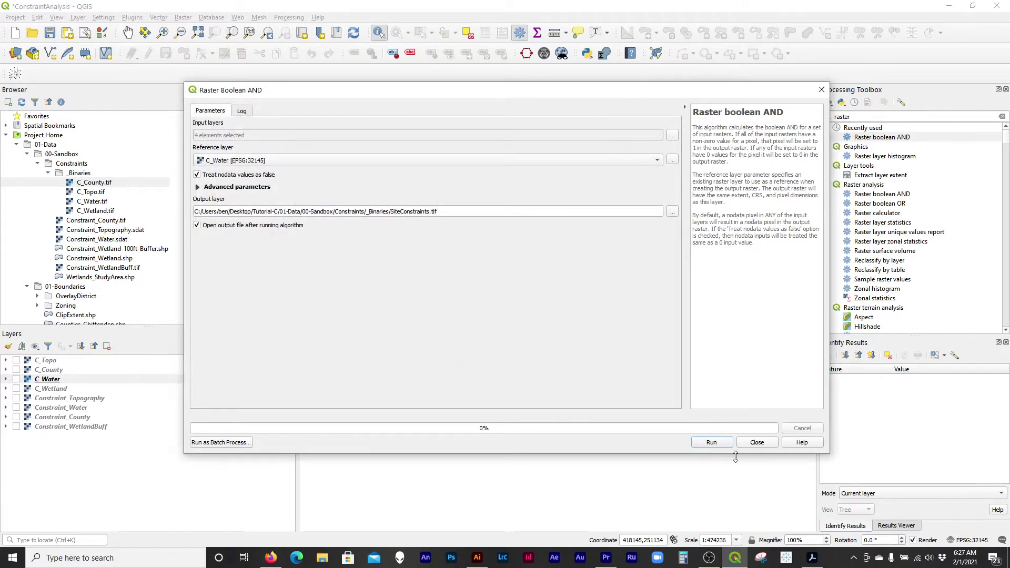
click(711, 442)
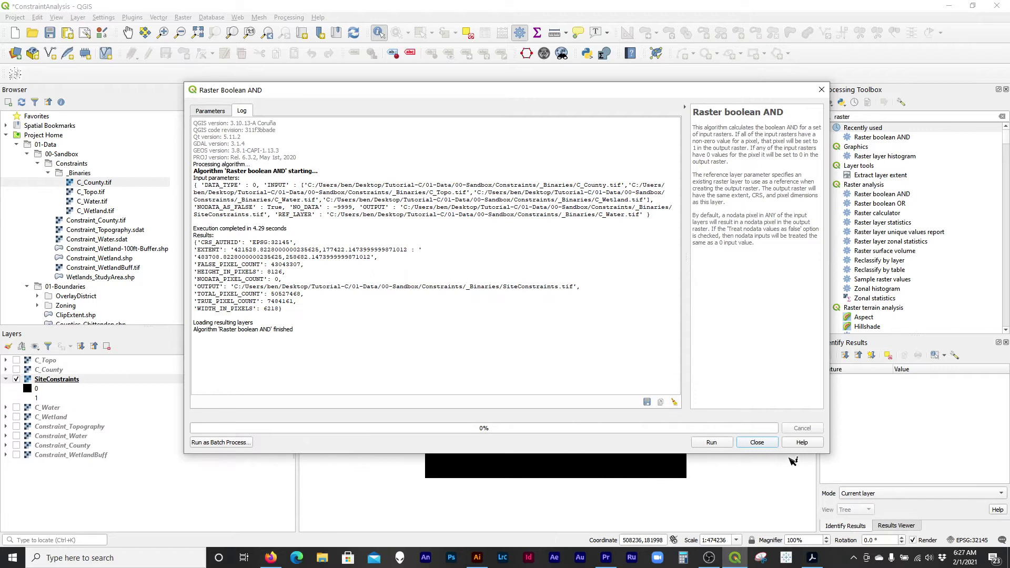
click(756, 442)
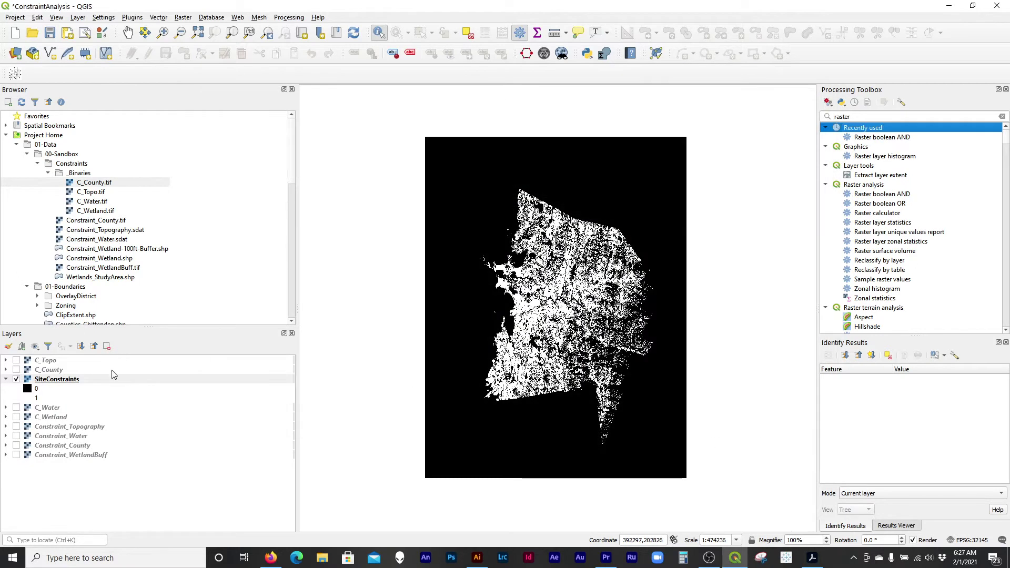
Move the SiteConstraints layer below C_Wetland in the layer order.
click(93, 385)
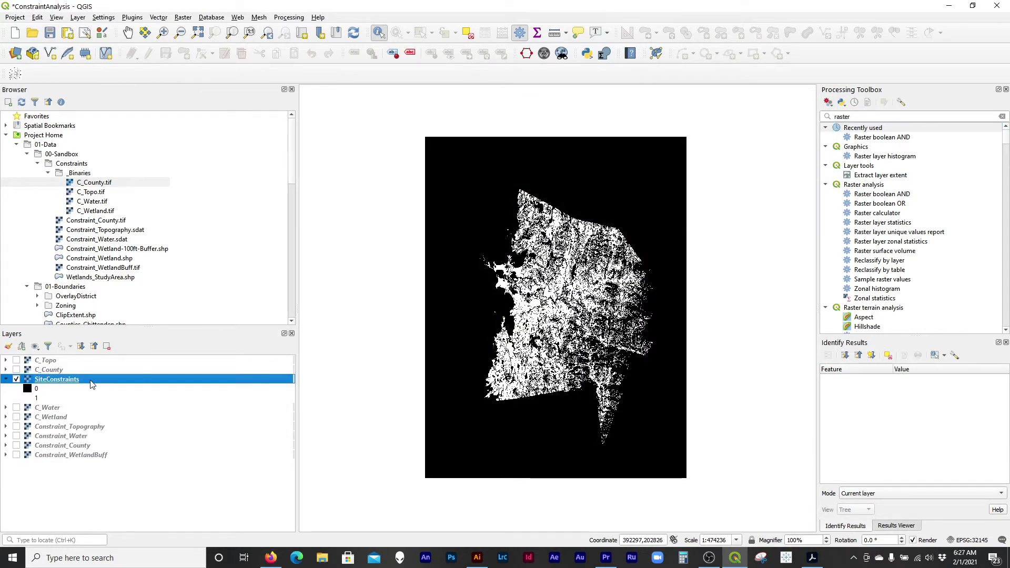
drag(89, 385, 138, 424)
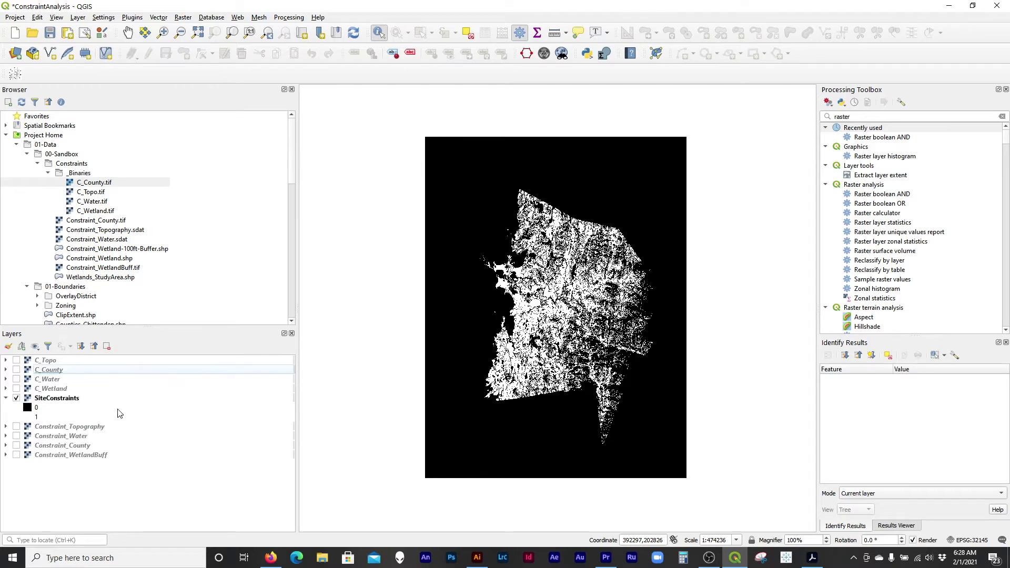
Compare the C_Wetland and C_Water rasters with SiteConstraints up close by toggling each one over it.
scroll(565, 326, up, 2)
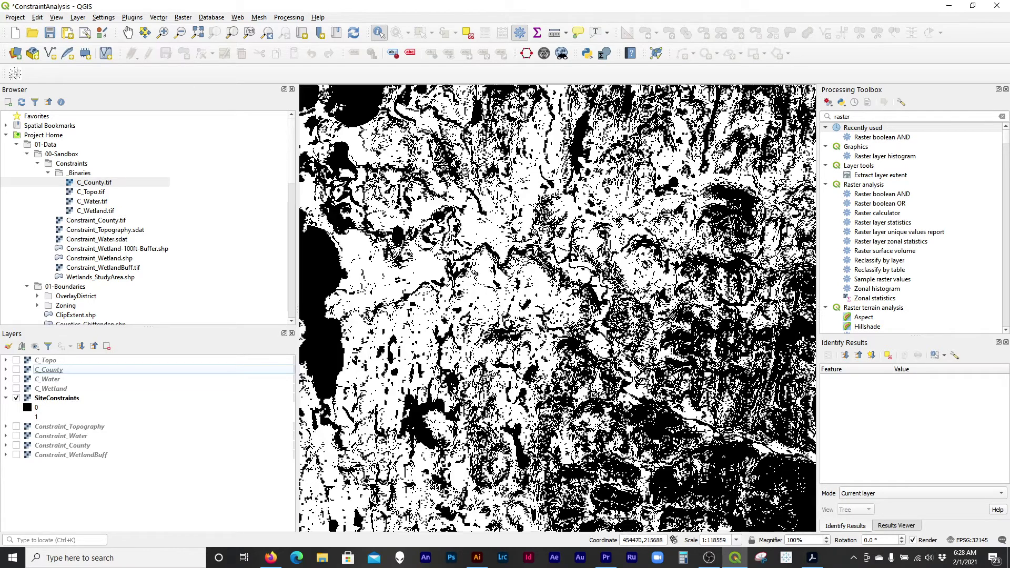
scroll(574, 271, up, 1)
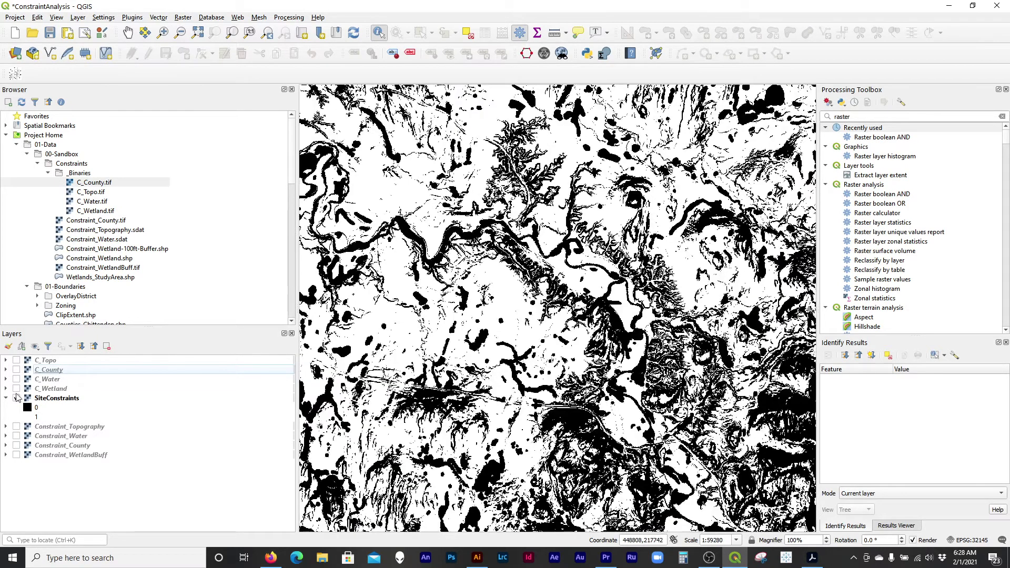
click(19, 388)
click(20, 388)
click(20, 390)
click(20, 390)
click(20, 390)
click(19, 390)
click(20, 389)
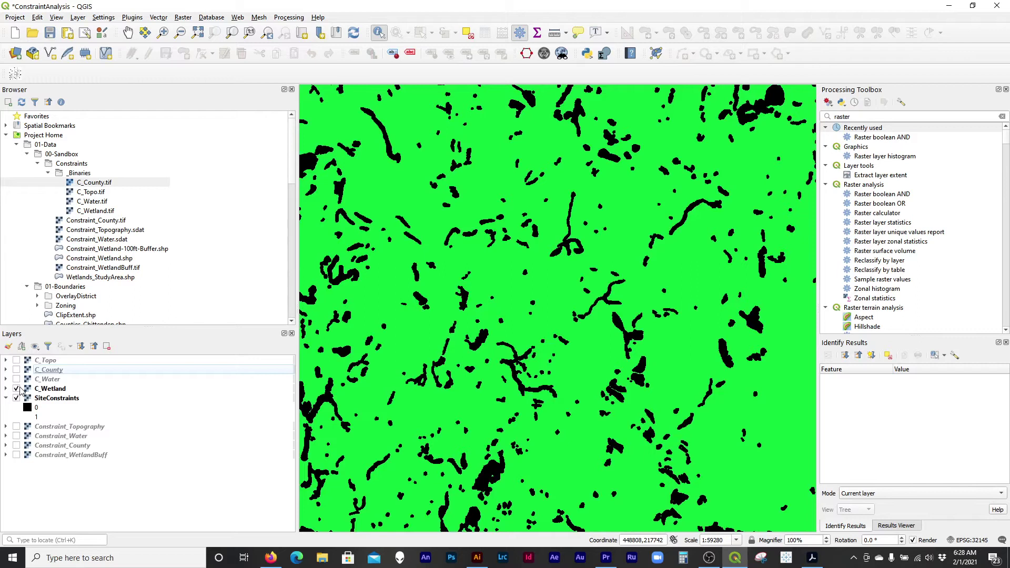
click(20, 390)
click(18, 379)
click(18, 379)
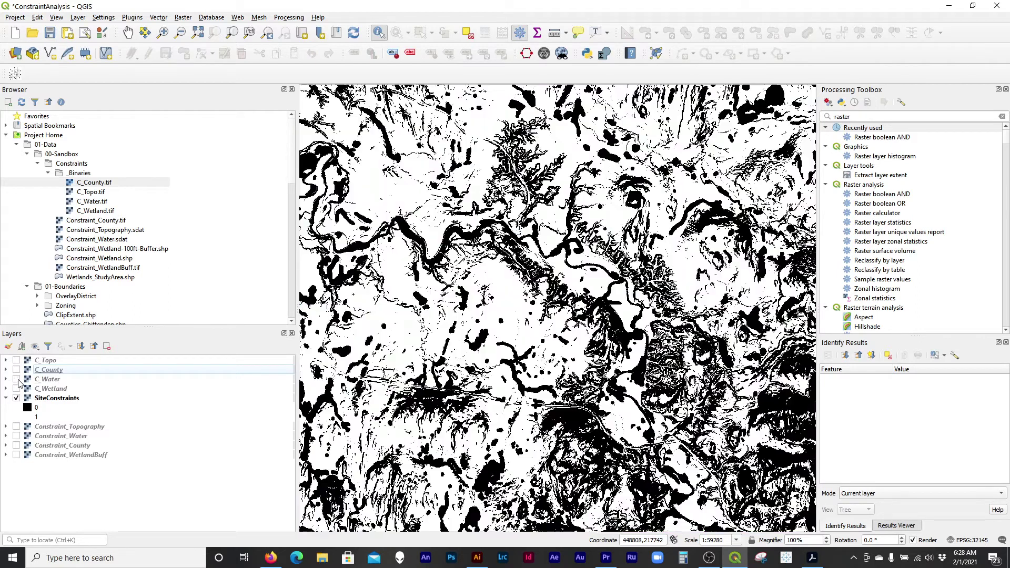
click(17, 379)
click(17, 379)
Compare the C_County raster with SiteConstraints by toggling it over the combined result.
click(17, 370)
scroll(524, 319, down, 2)
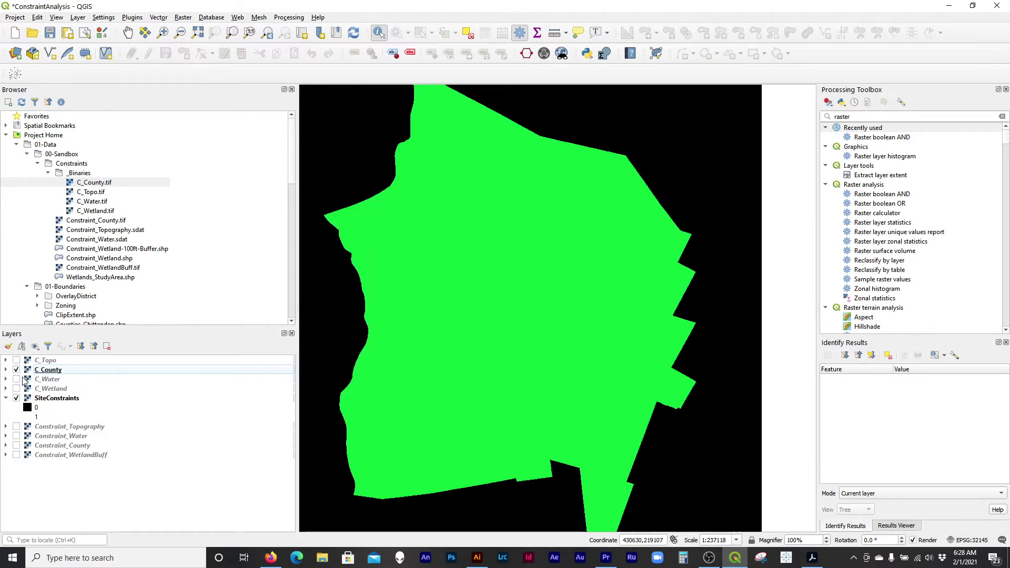
click(17, 371)
click(17, 370)
click(17, 370)
Compare the C_Topo raster with SiteConstraints up close by toggling its visibility.
click(17, 360)
scroll(512, 221, up, 1)
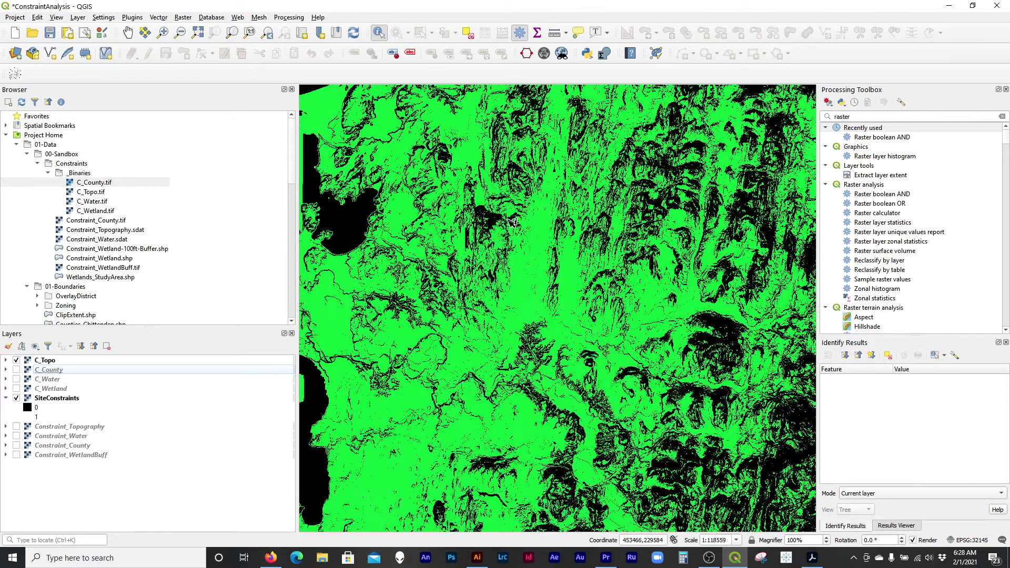
scroll(513, 221, up, 1)
click(17, 360)
click(17, 361)
click(17, 360)
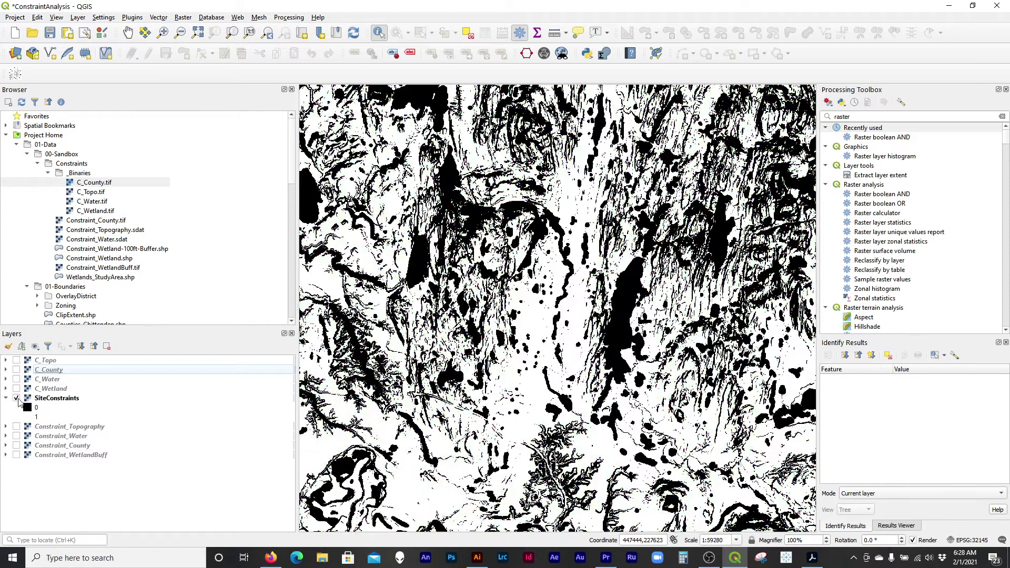
Hide the SiteConstraints layer, collapse its legend and select the Constraint_Topography layer.
click(41, 398)
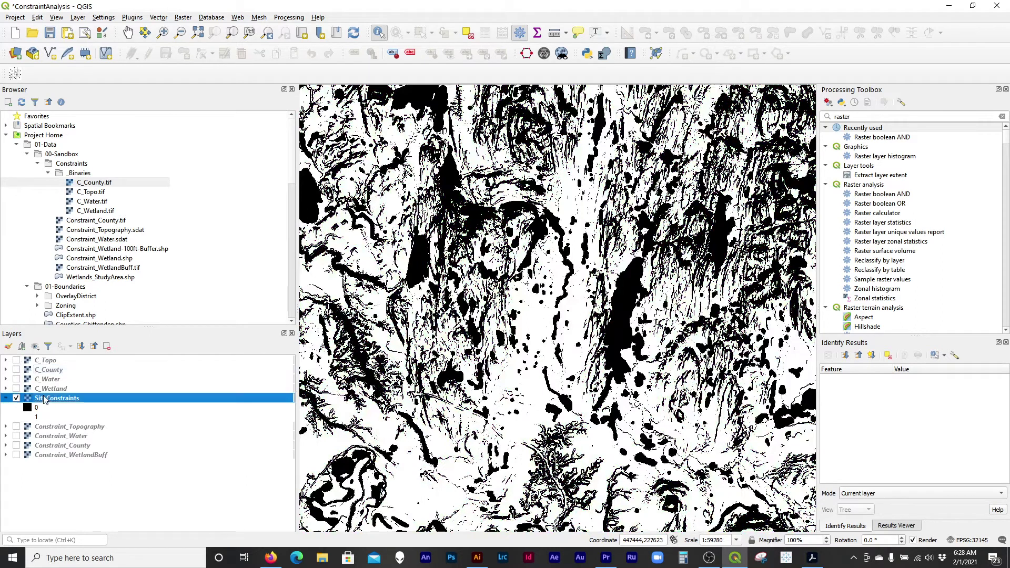
shift+click(55, 363)
click(16, 398)
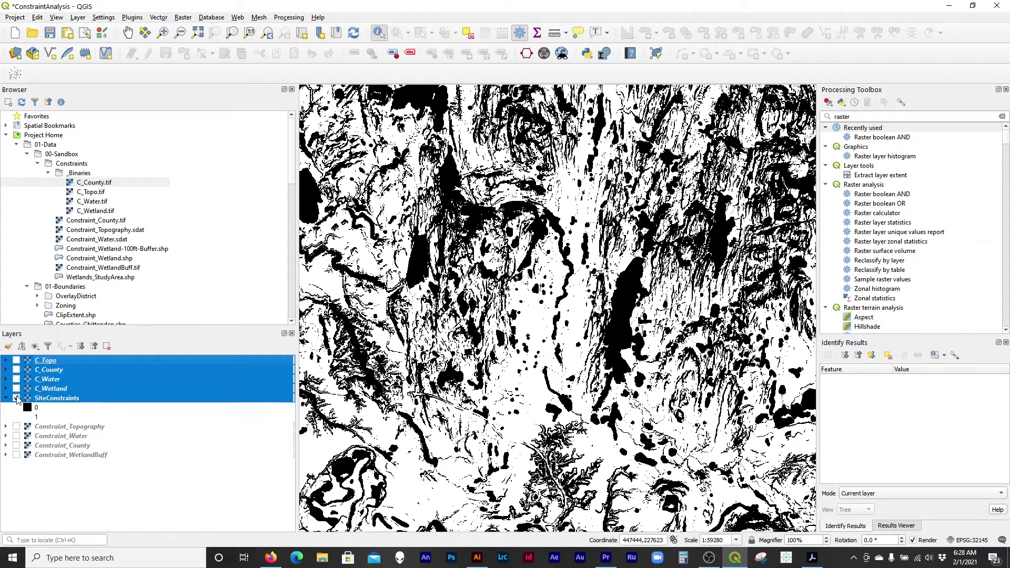
click(40, 398)
click(6, 398)
click(44, 407)
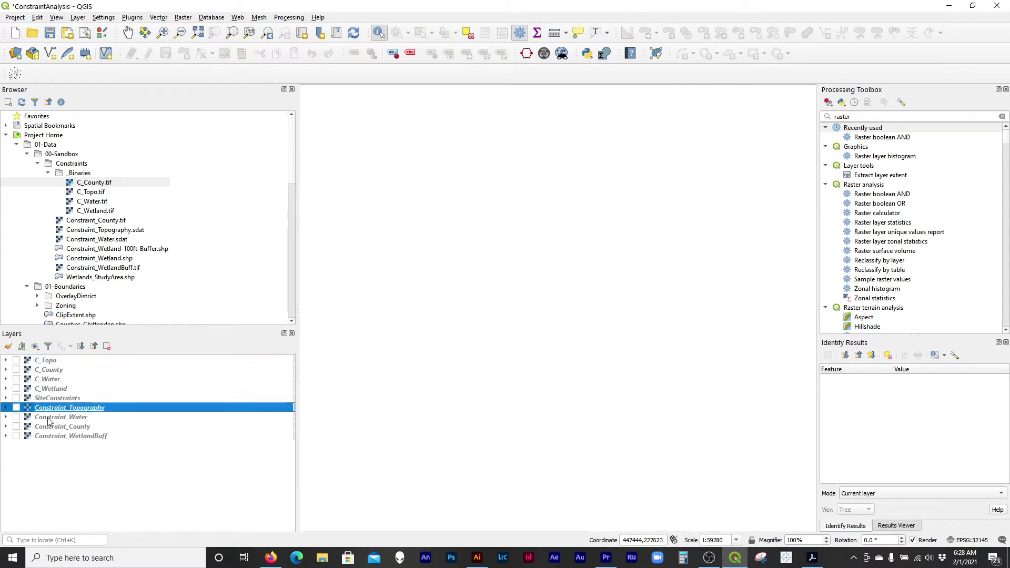
Show the Constraint_WetlandBuff, Constraint_County, Constraint_Water and Constraint_Topography layers on the map.
click(16, 436)
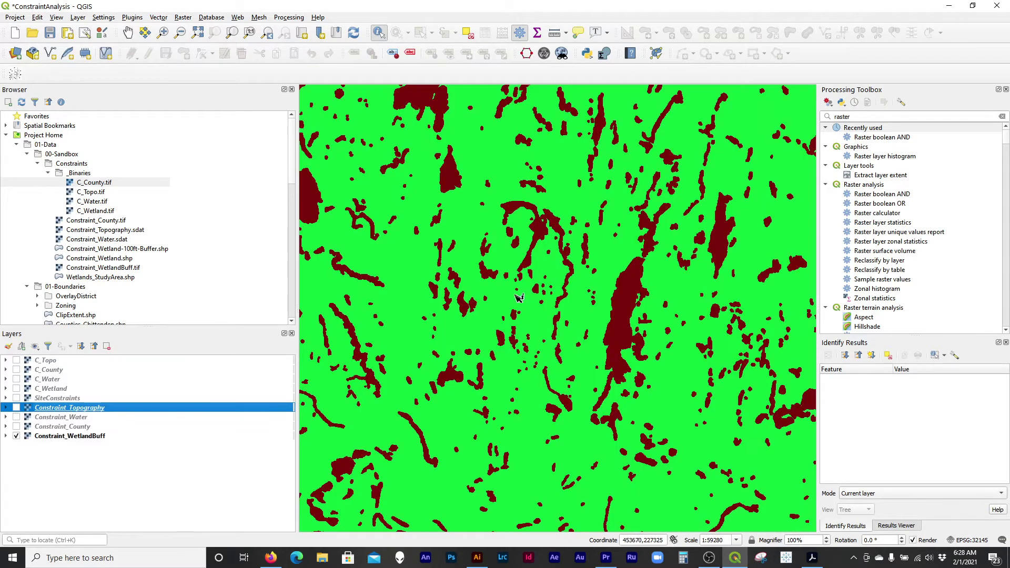
scroll(623, 260, down, 1)
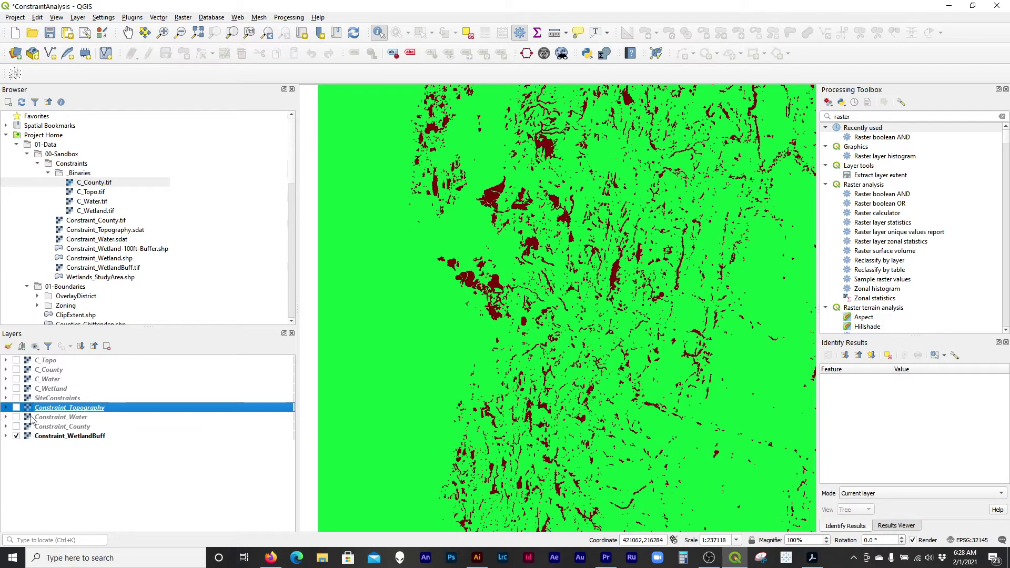
click(17, 427)
click(17, 417)
click(16, 408)
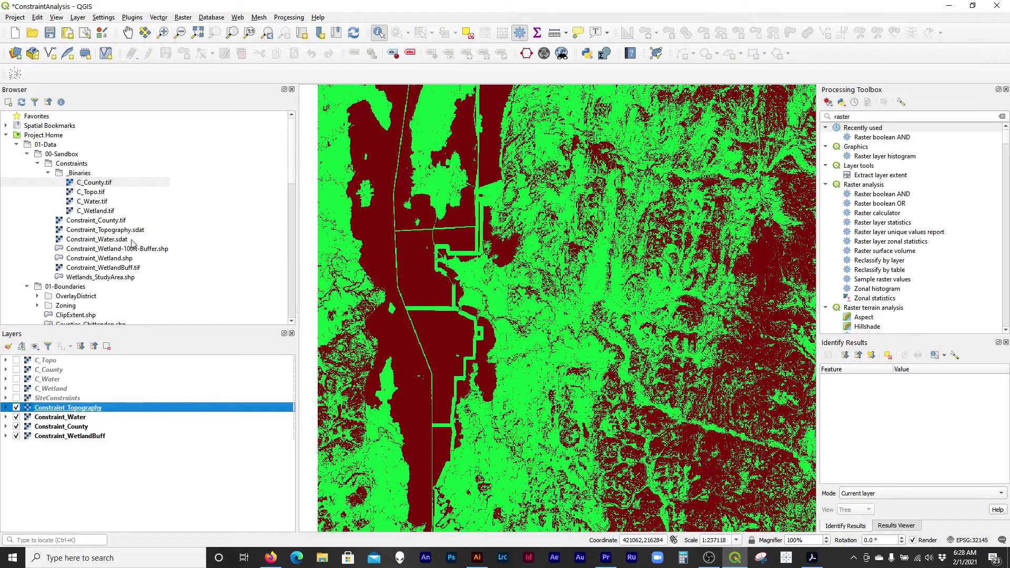
Build a Raster Calculator expression multiplying Constraint_County@1, Constraint_Topography@1, Constraint_Water@1 and Constraint_WetlandBuff@1.
click(183, 18)
click(187, 29)
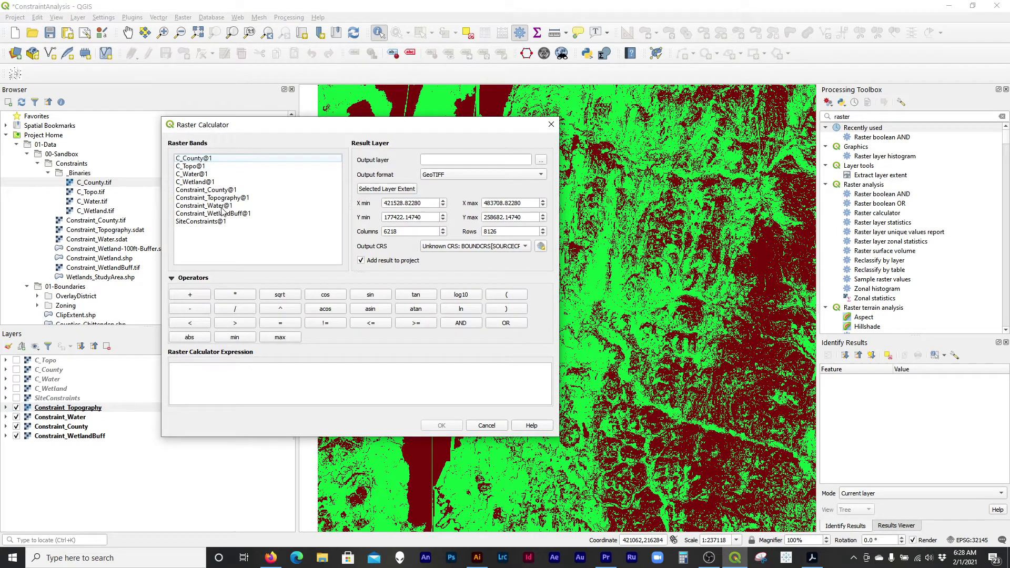
drag(457, 128, 288, 66)
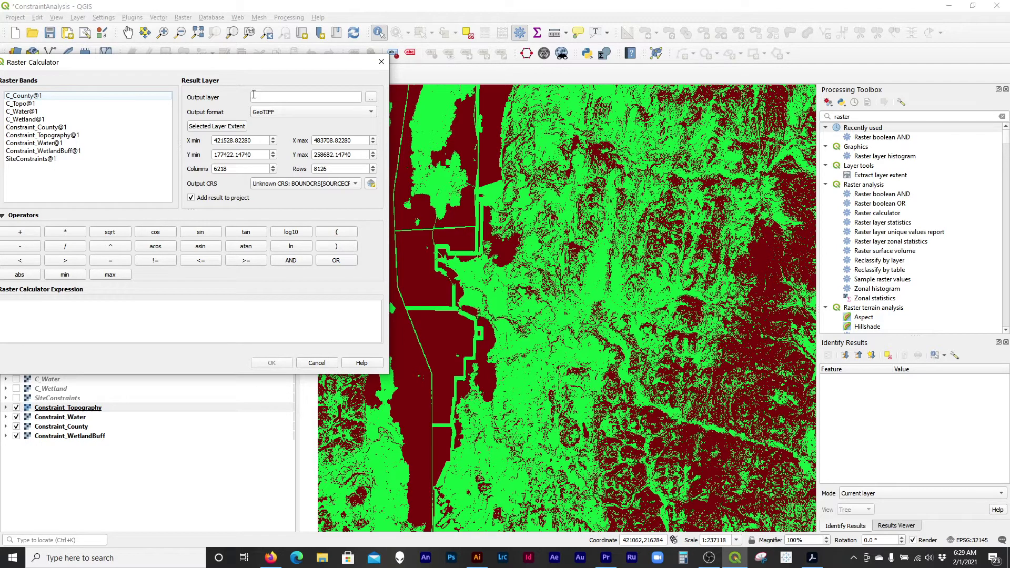
drag(219, 71, 484, 71)
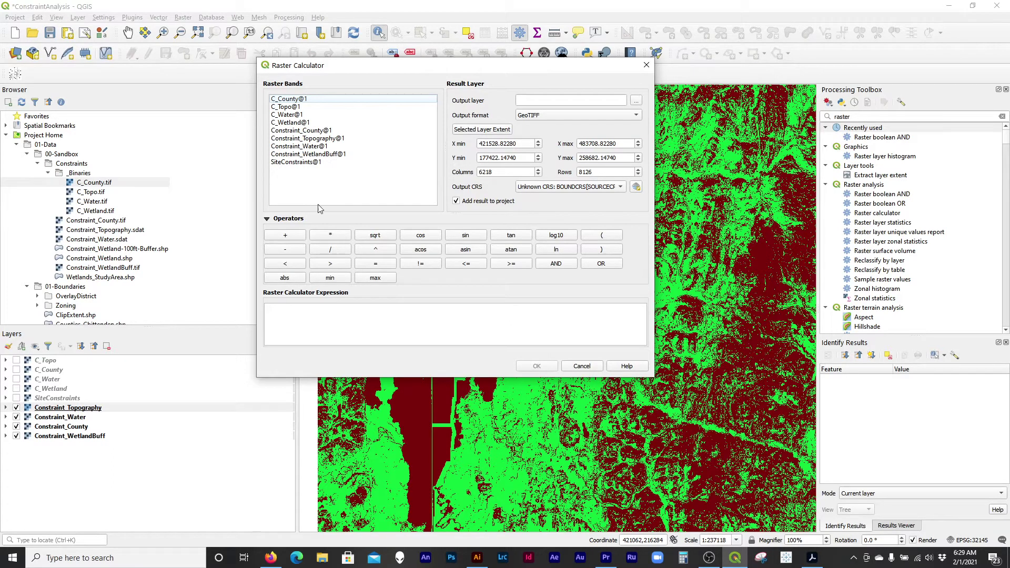
click(307, 133)
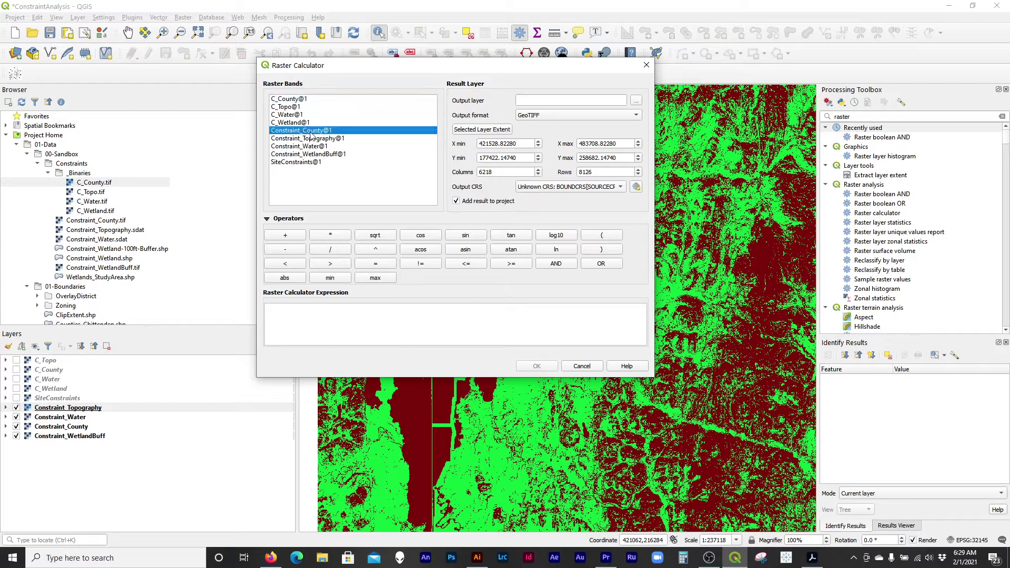
double_click(311, 135)
click(320, 236)
double_click(330, 140)
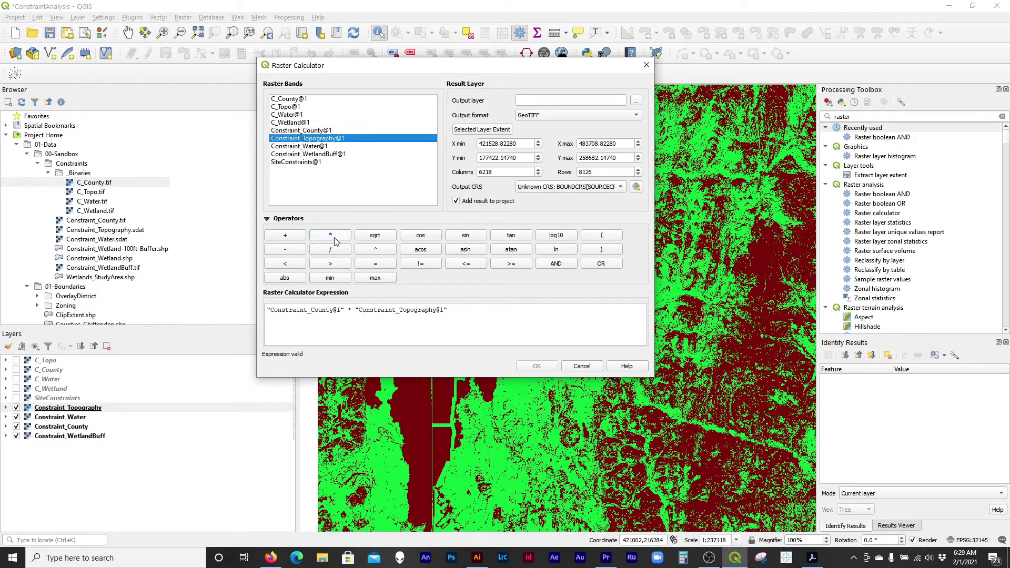
click(334, 237)
double_click(326, 147)
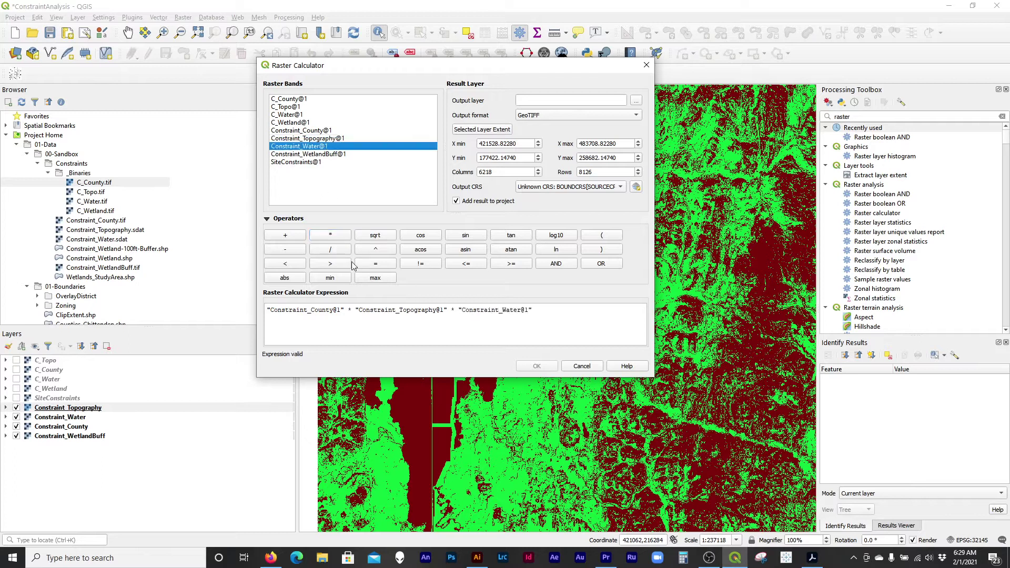
click(337, 235)
double_click(337, 156)
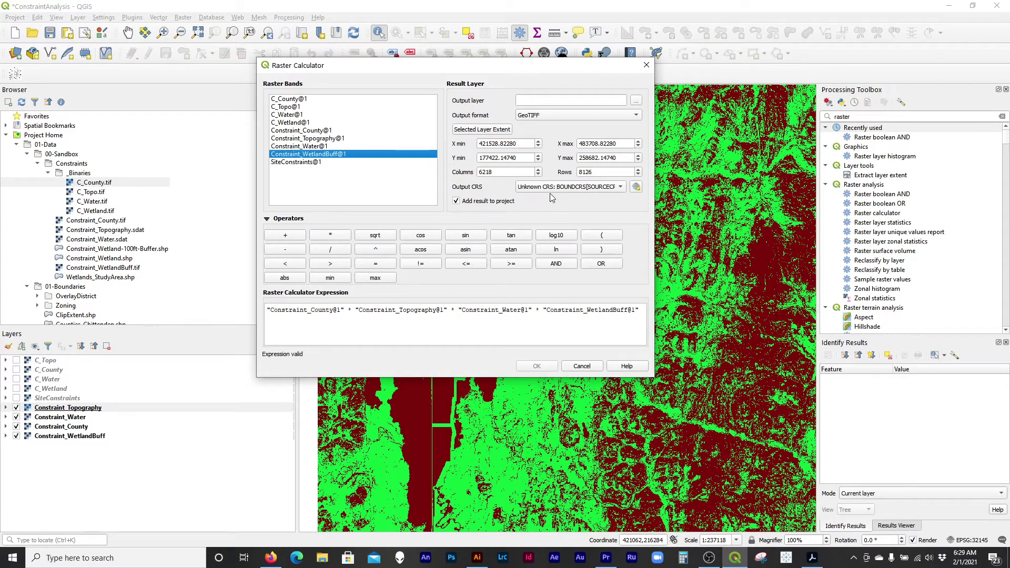
Try replacing the multiplication signs between the constraint rasters in the expression with AND operators.
click(351, 310)
key(shift+End)
click(351, 309)
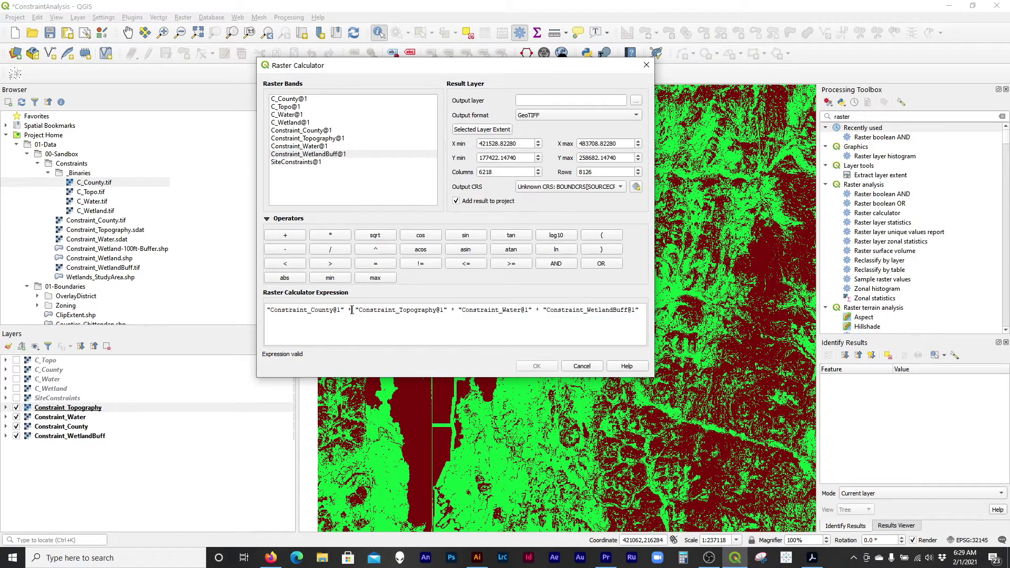
drag(351, 310, 348, 310)
click(571, 263)
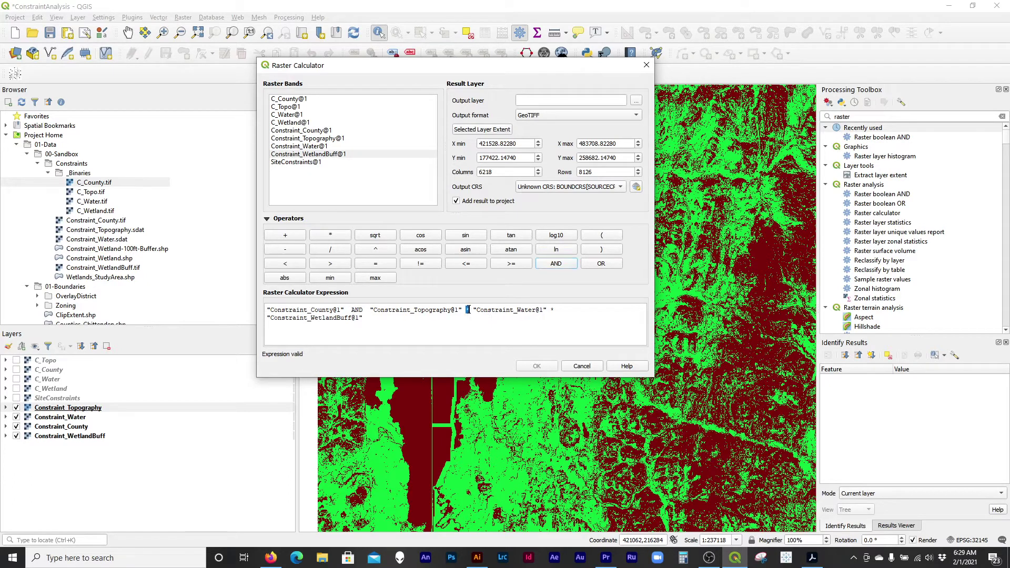
click(549, 268)
click(566, 264)
Undo the AND replacements in the Raster Calculator expression.
key(ctrl+z)
key(ctrl+z)
key(ctrl+z)
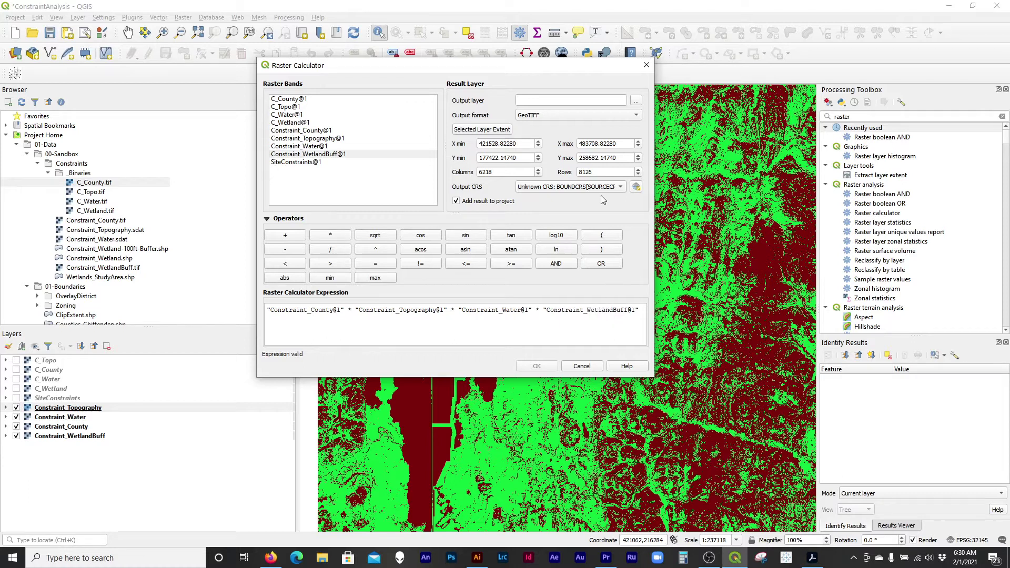
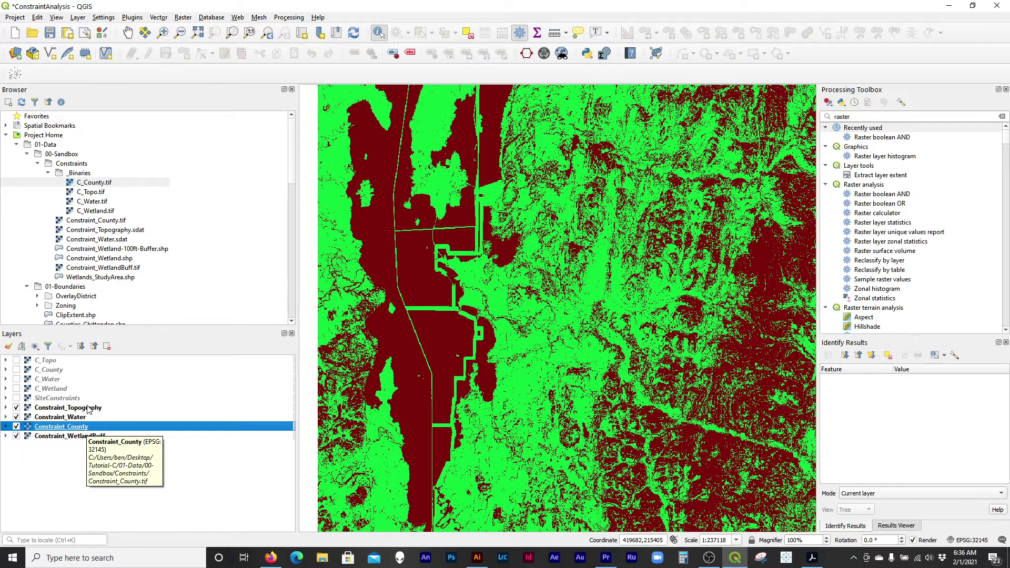
Set Constraint_Topography's source coordinate reference system to Project CRS EPSG:32145 - NAD83 / Vermont and check the layer on the map.
click(88, 408)
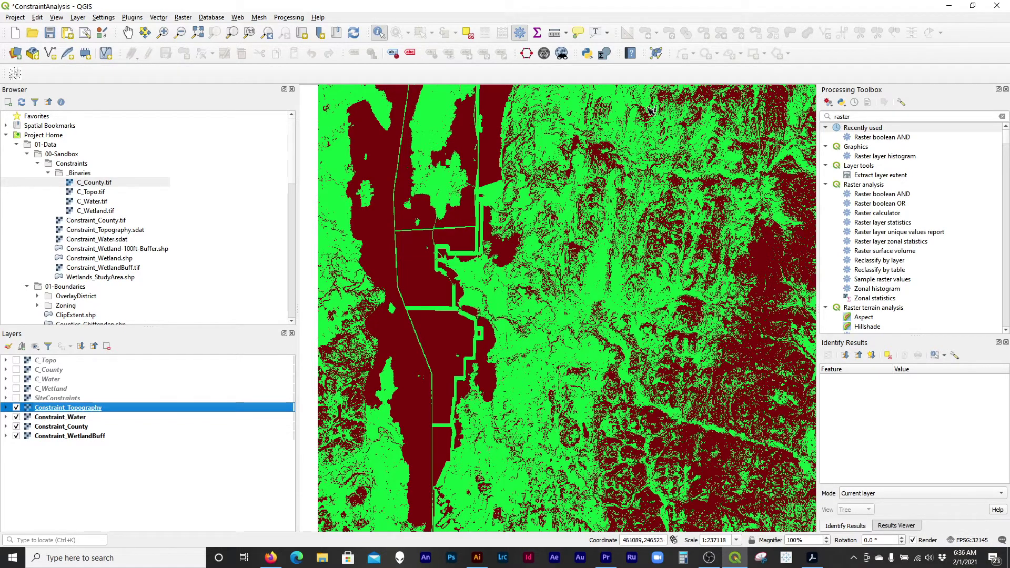
double_click(78, 409)
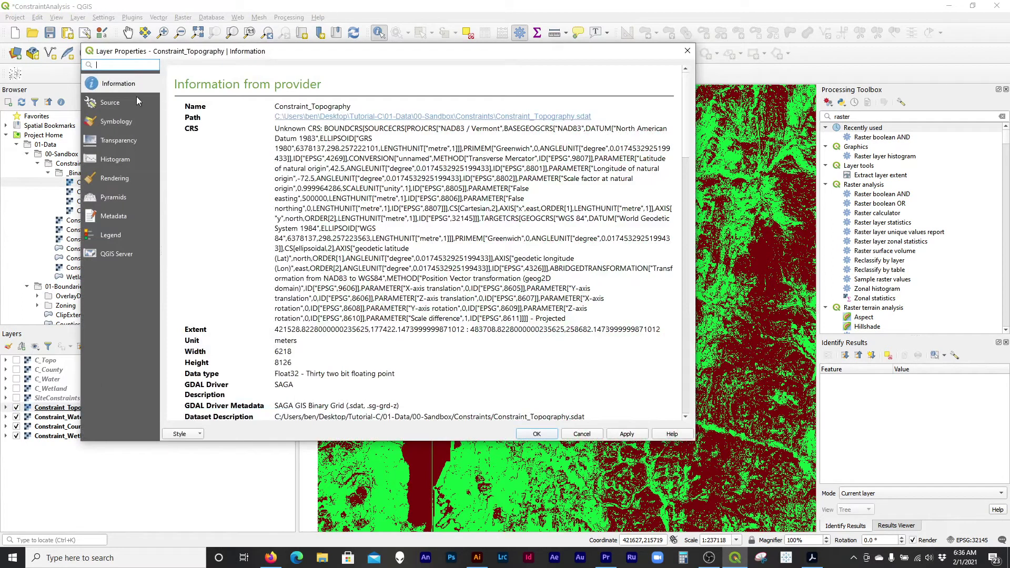
click(135, 99)
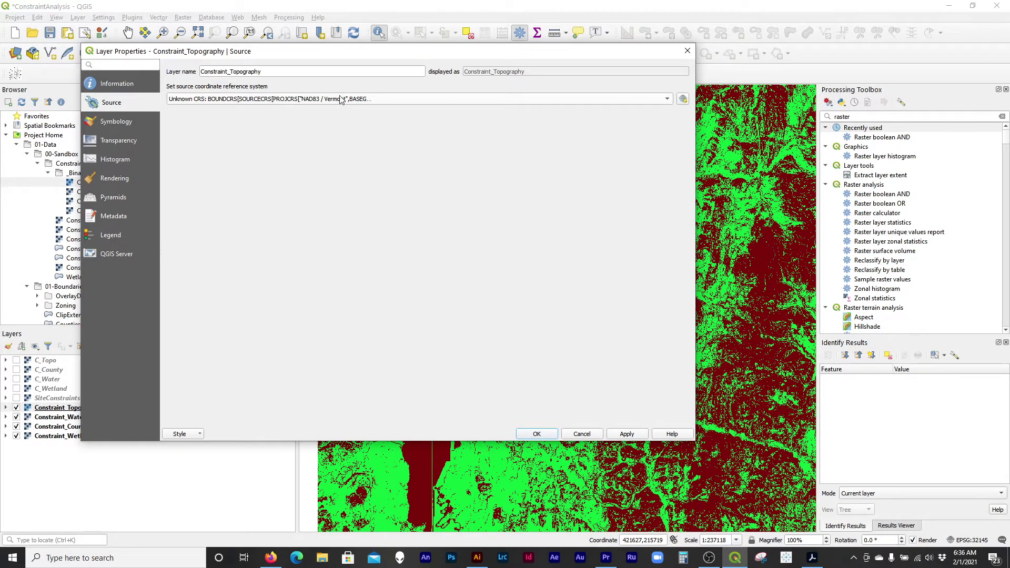
click(359, 99)
click(288, 102)
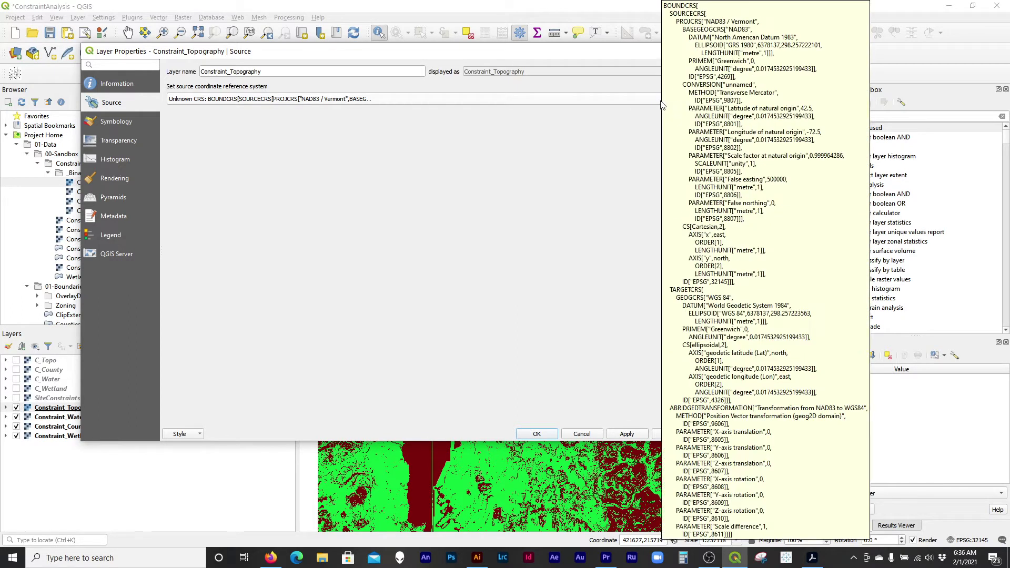
click(583, 101)
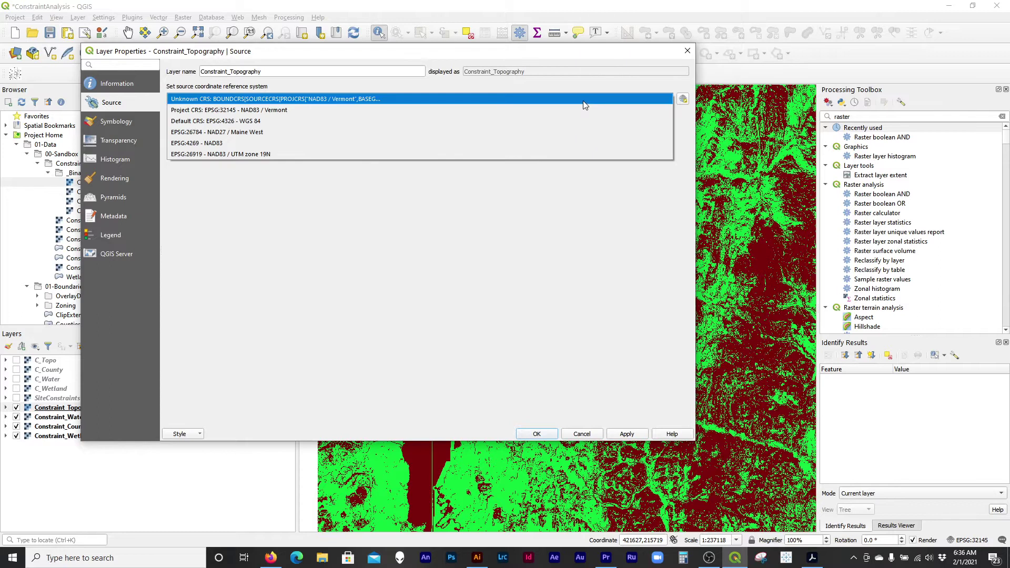
click(282, 112)
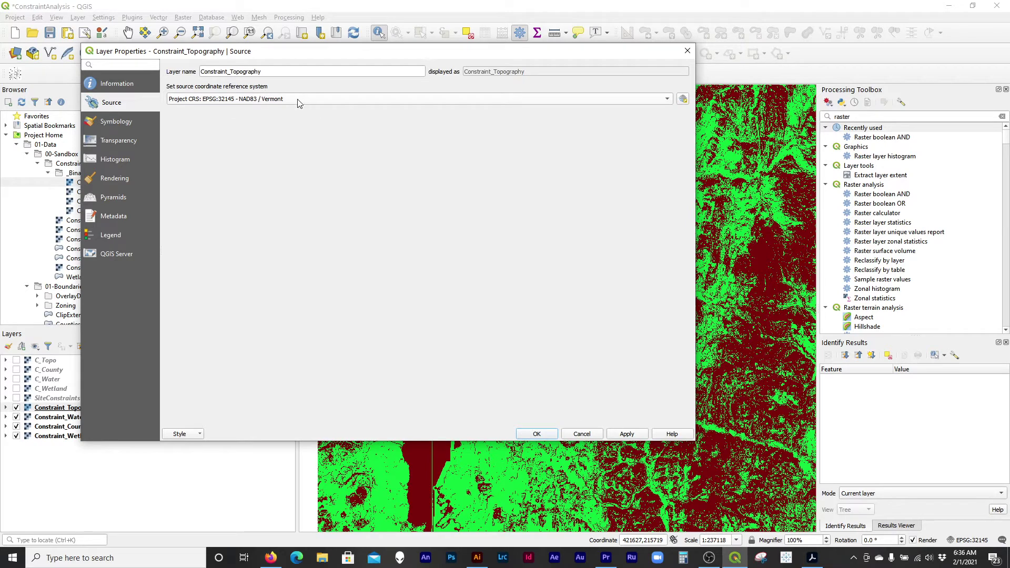
mouse_move(302, 104)
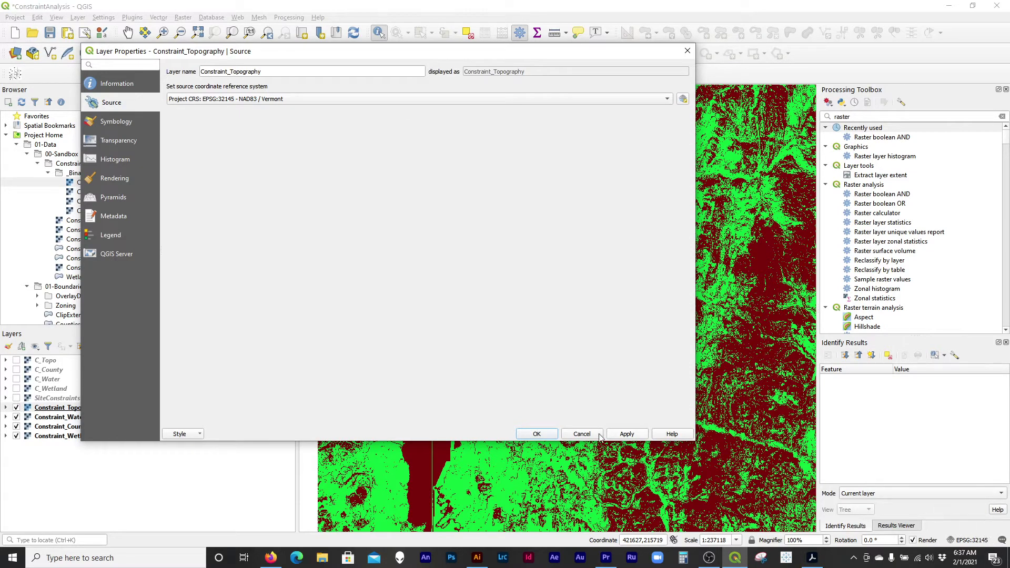
click(626, 434)
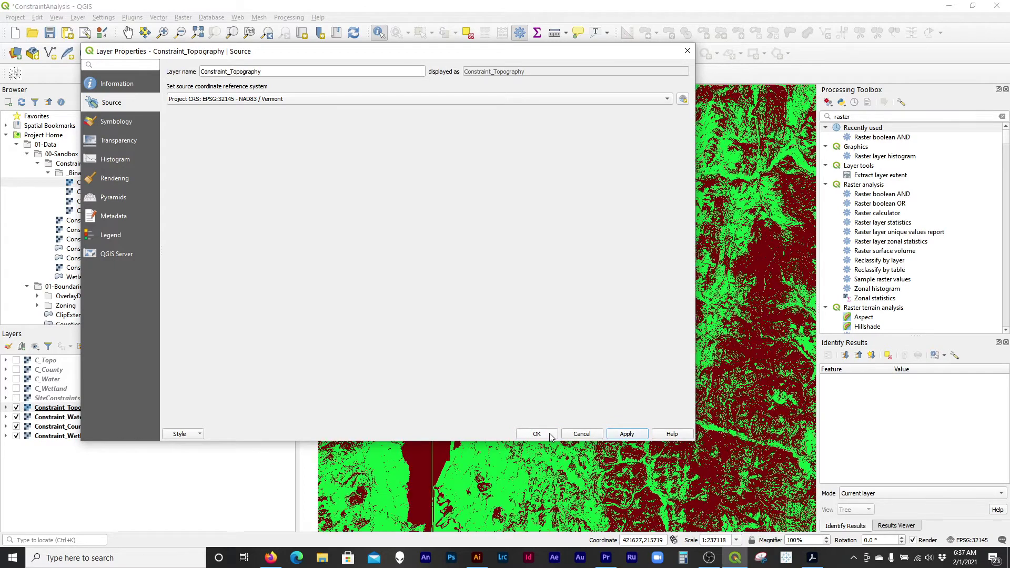
click(536, 434)
click(16, 407)
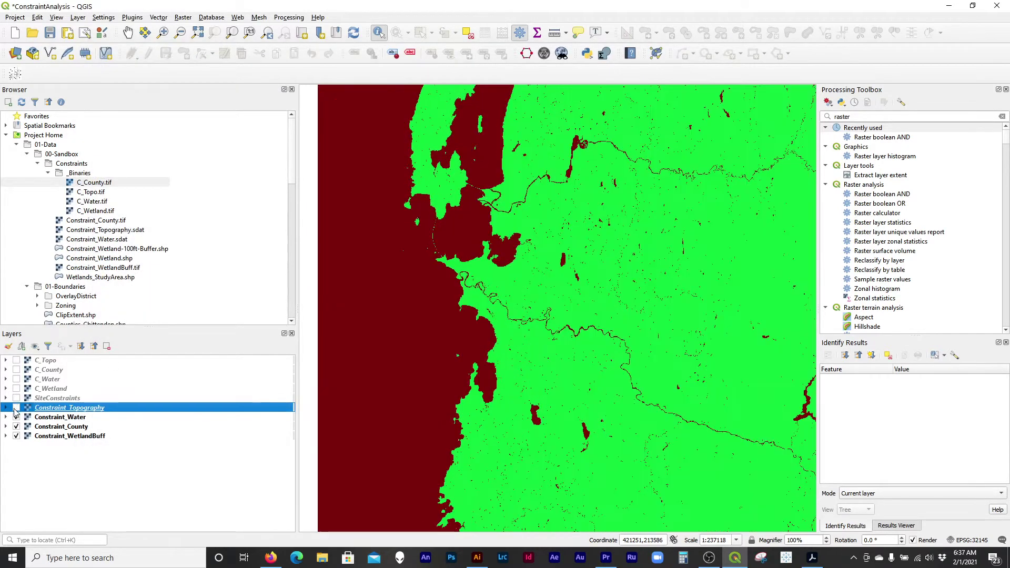
click(16, 408)
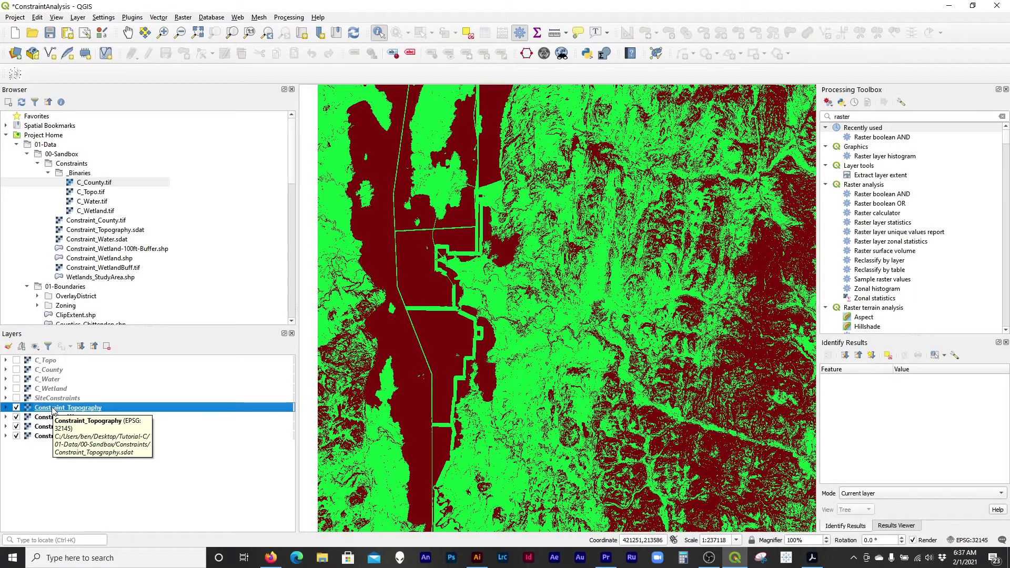
With Constraint_Water selected, enter the Raster Calculator expression "Constraint_County@1" * "Constraint_Topography@1" * "Constraint_Water@1" * "Constraint_WetlandBuff@1".
click(50, 417)
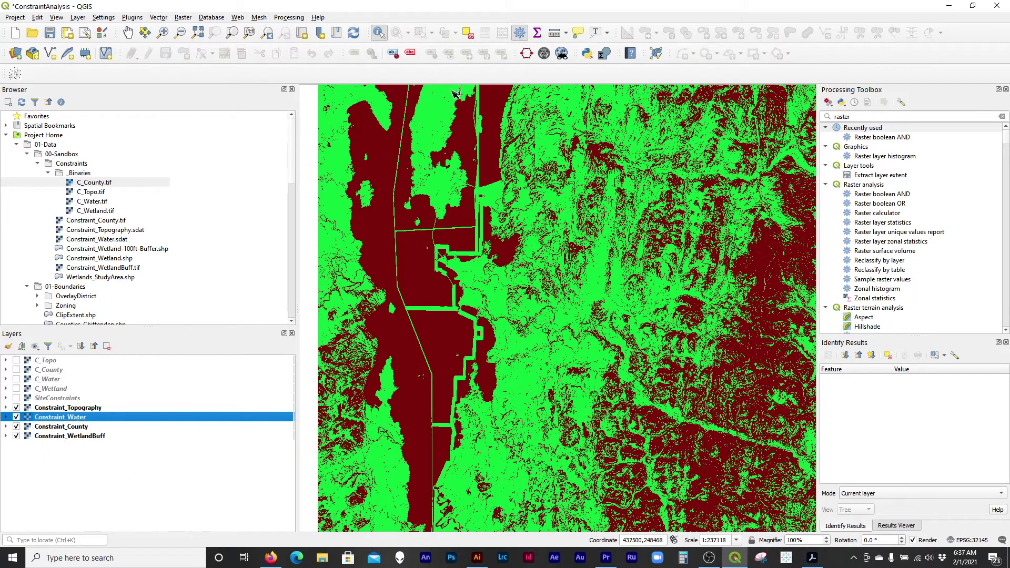
click(193, 18)
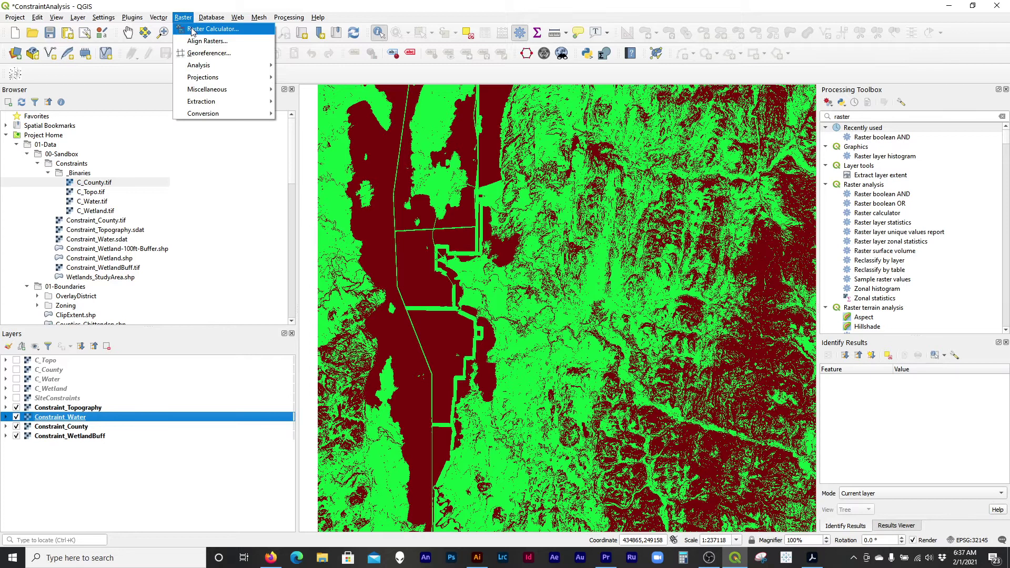
click(193, 30)
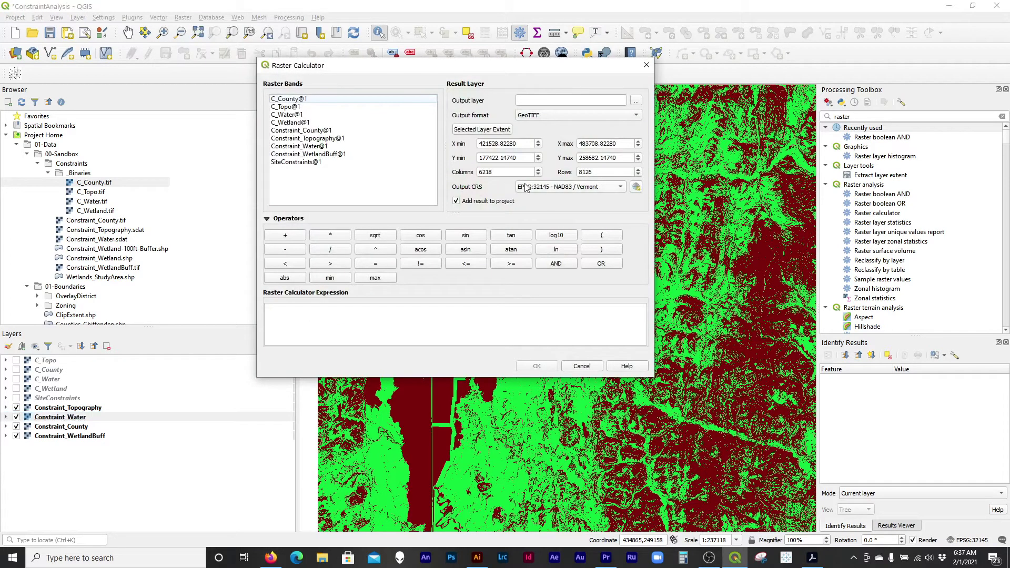
click(460, 331)
text("Constraint_County@1" * "Constraint_Topography@1" * "Constraint_Water@1" * "Constraint_WetlandBuff@1")
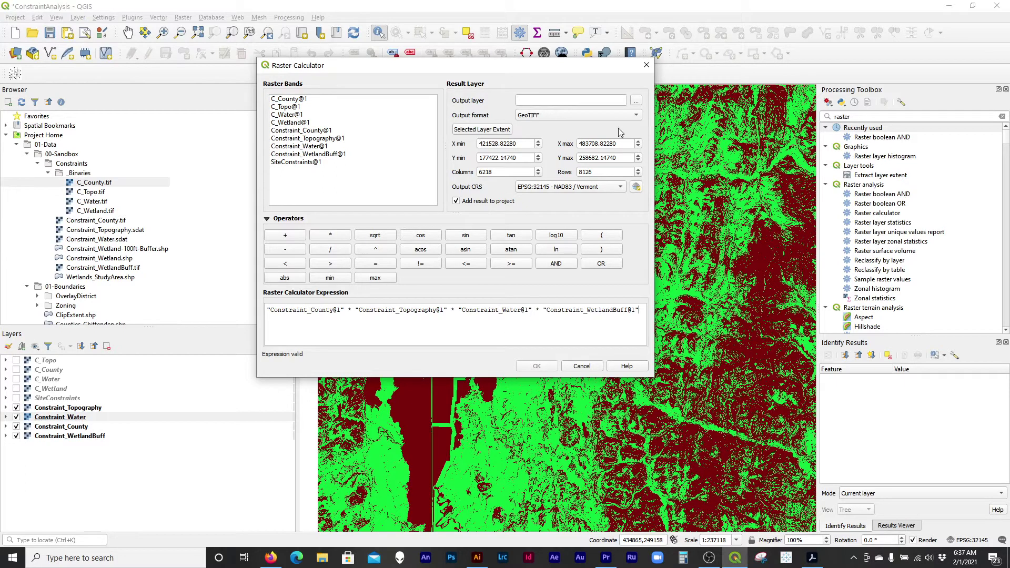
Save the output in the Constraints folder as SiteConstraints, run the calculation and check the resulting raster.
click(635, 100)
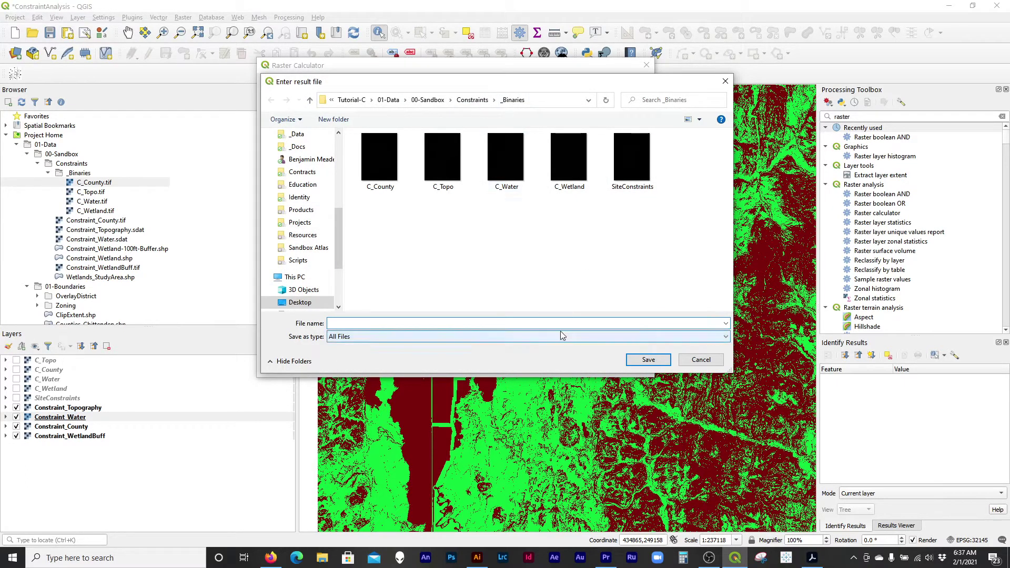
click(472, 100)
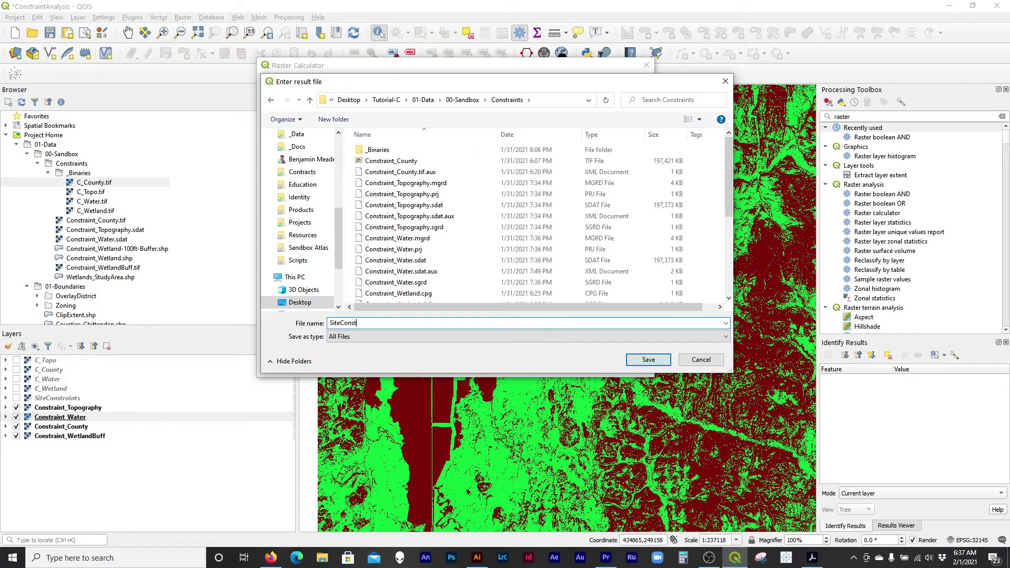
key(Return)
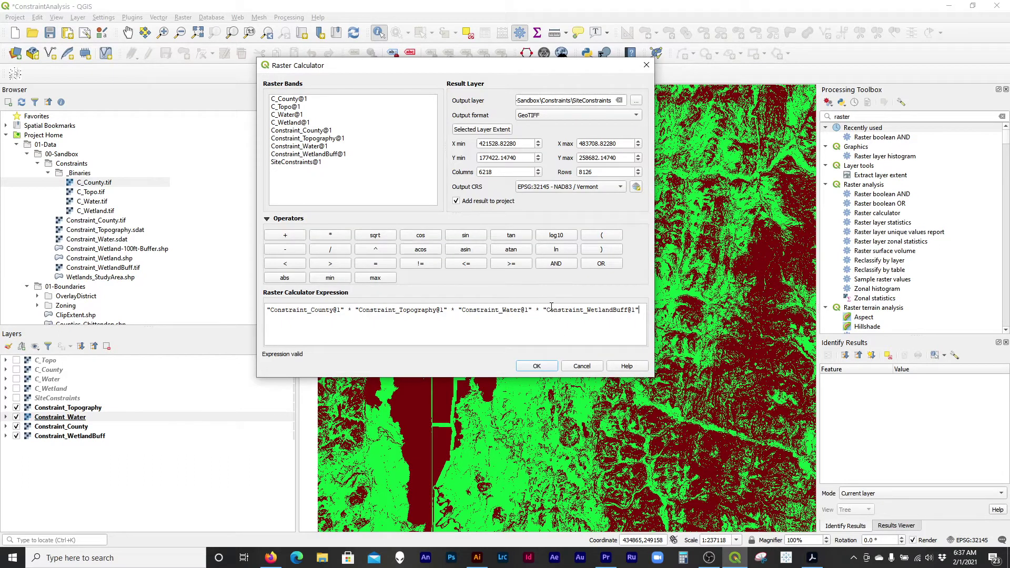
click(543, 371)
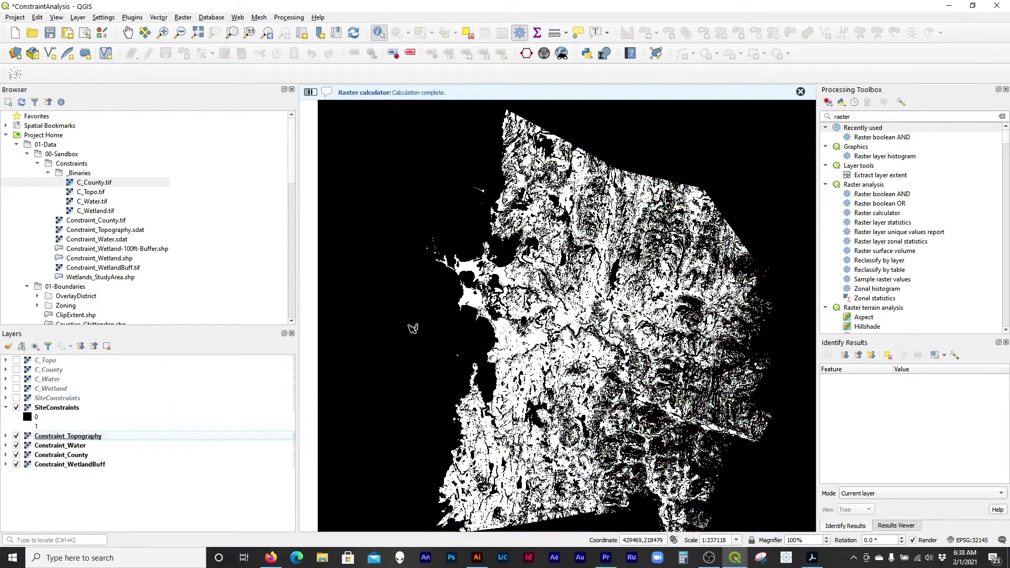
scroll(412, 329, down, 1)
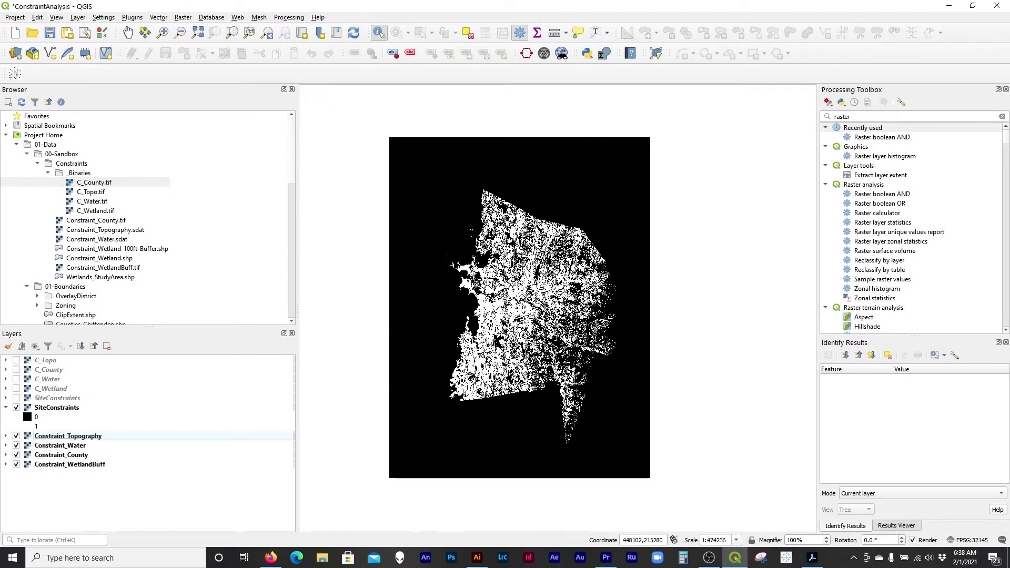
scroll(533, 329, up, 2)
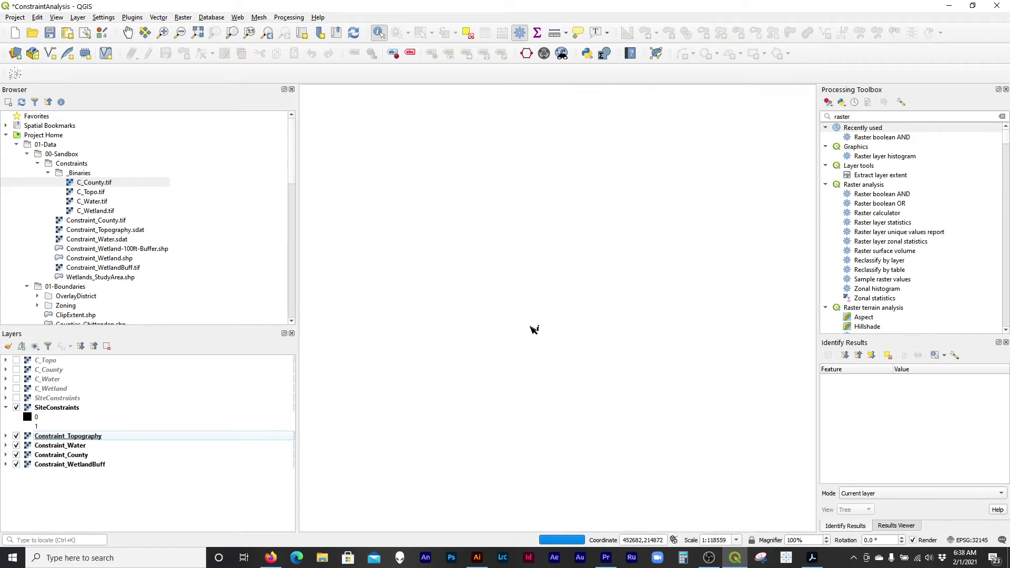
Hide the Constraint_Topography, Constraint_Water, Constraint_County and Constraint_WetlandBuff layers.
click(16, 436)
click(16, 445)
click(17, 455)
click(16, 464)
Copy the style of Constraint_Topography and paste it onto the newly calculated SiteConstraints layer.
right_click(68, 409)
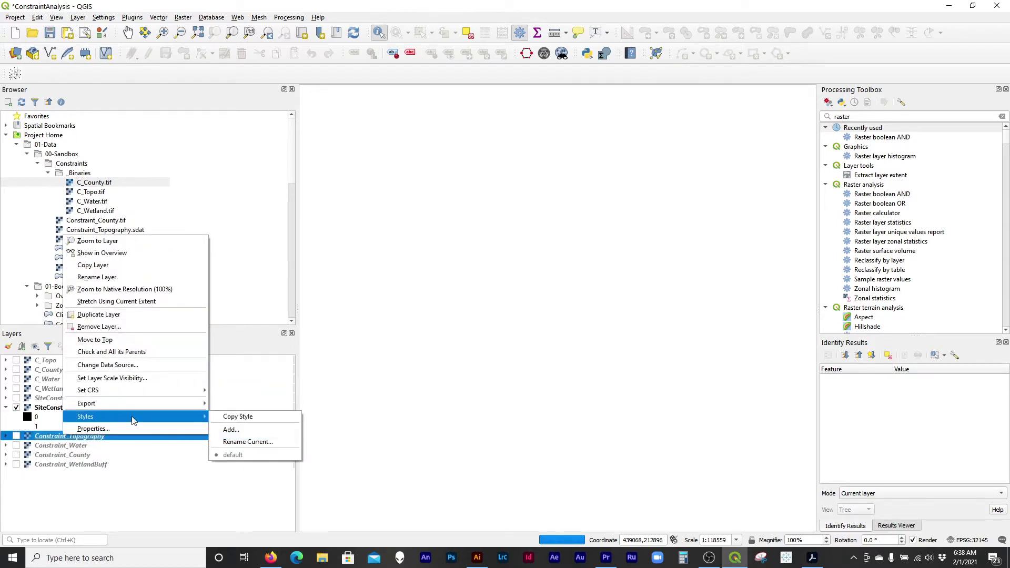
click(241, 388)
click(69, 436)
right_click(78, 409)
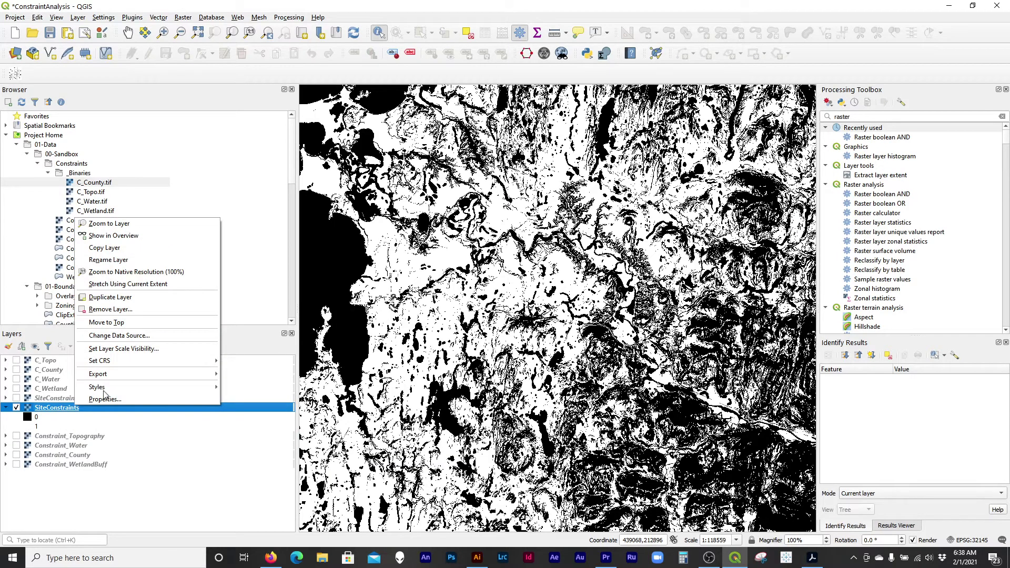
click(50, 399)
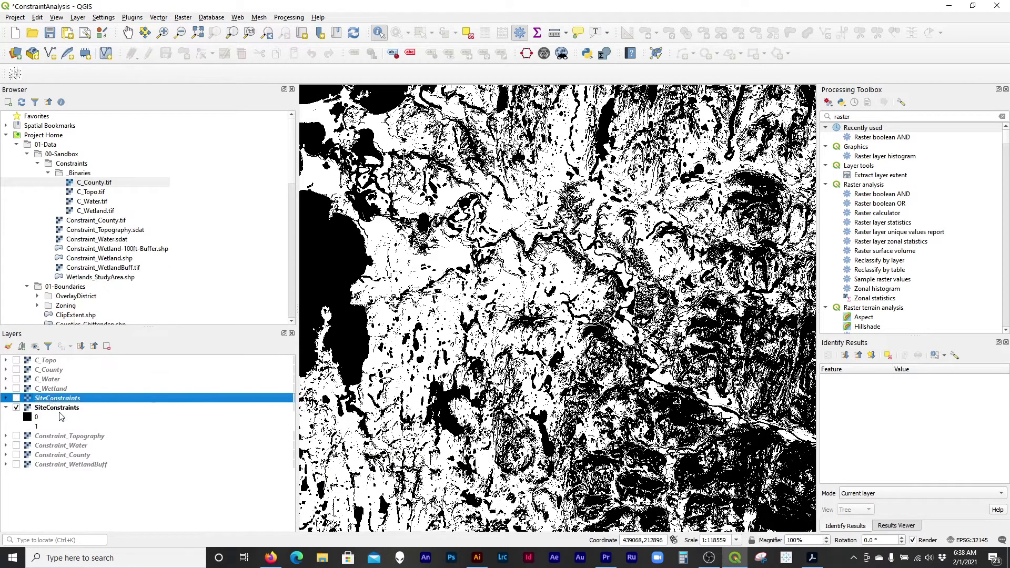
click(59, 413)
right_click(58, 408)
mouse_move(105, 388)
click(222, 399)
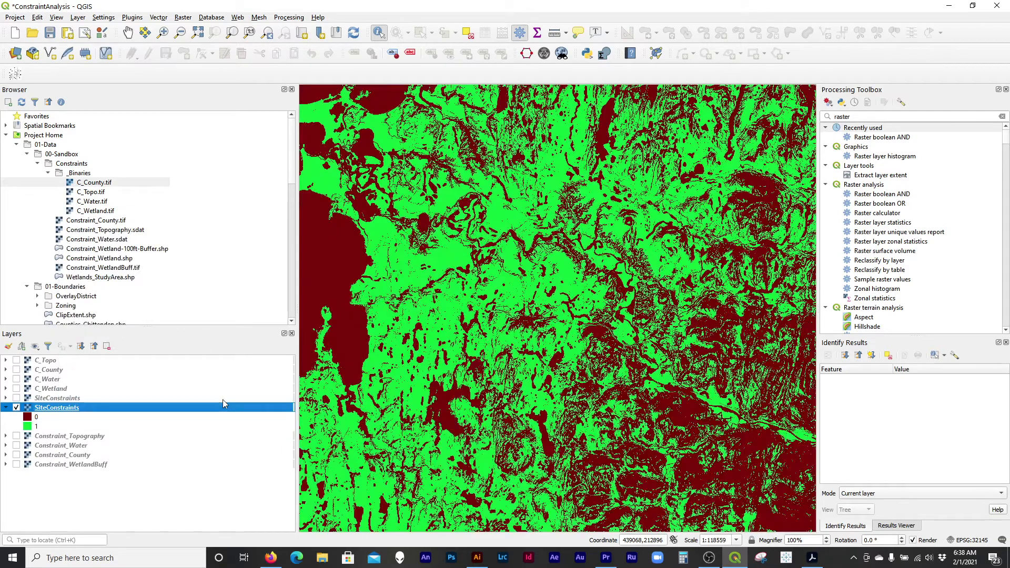
Compare the Raster boolean AND and Raster Calculator SiteConstraints layers close up by repeatedly switching the former's visibility.
scroll(604, 340, up, 1)
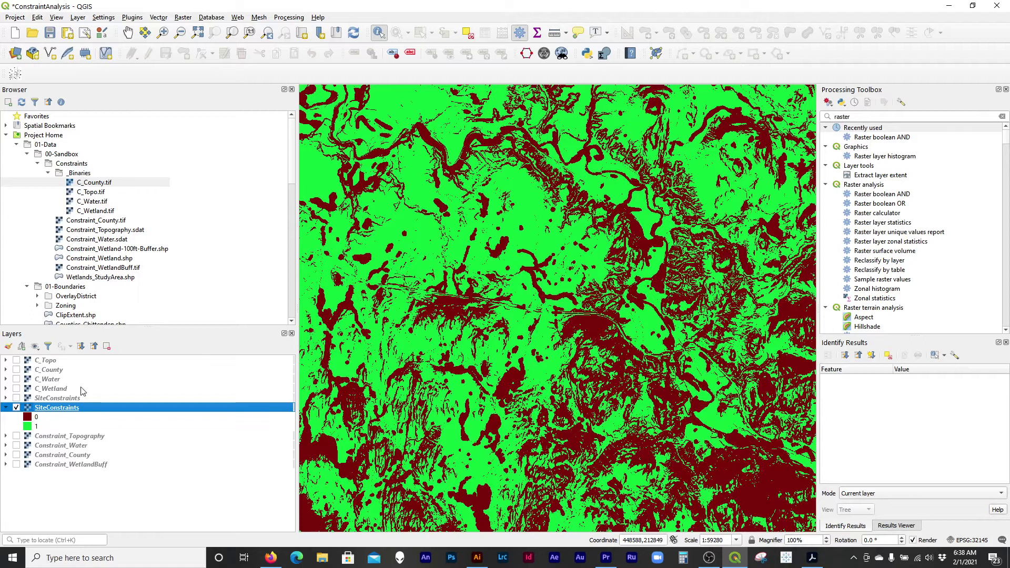
scroll(596, 309, up, 1)
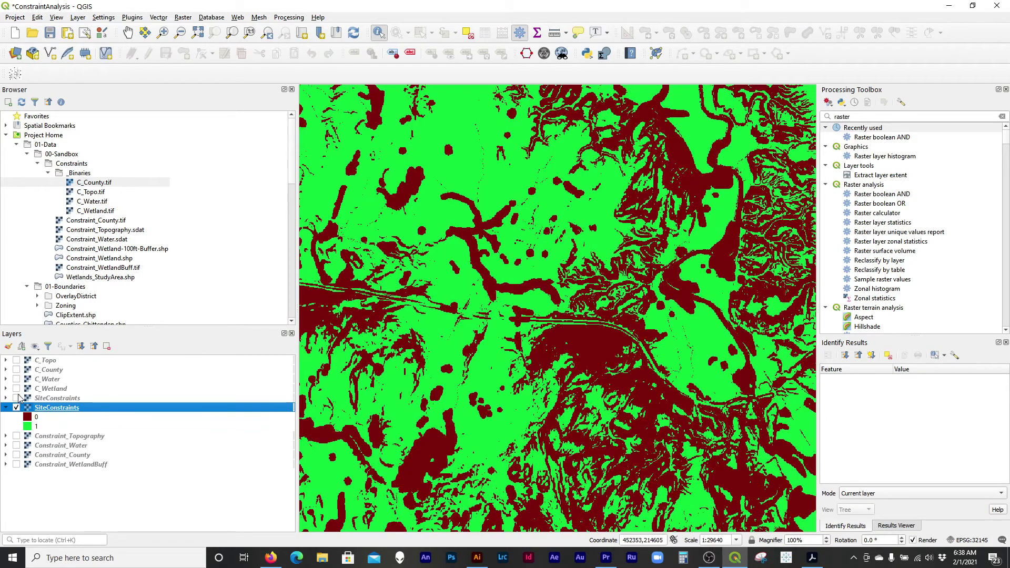
click(18, 398)
click(17, 398)
click(18, 398)
click(17, 398)
click(17, 398)
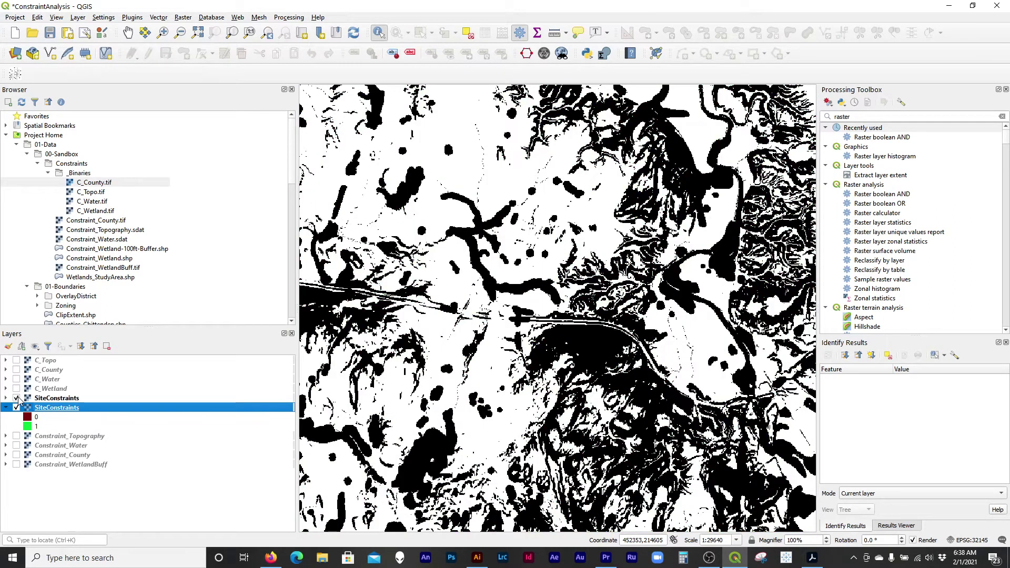
click(913, 137)
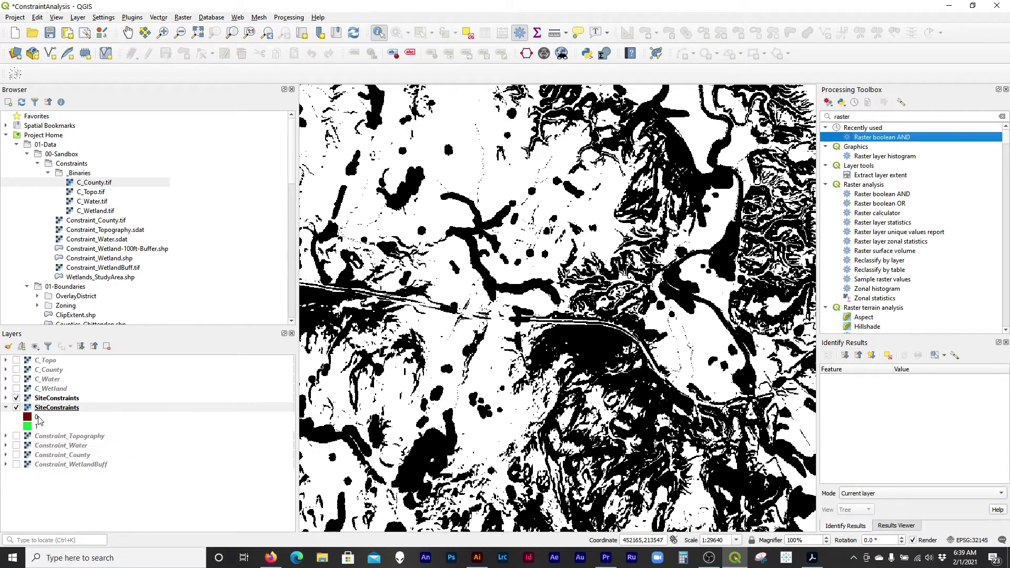
click(16, 400)
click(16, 399)
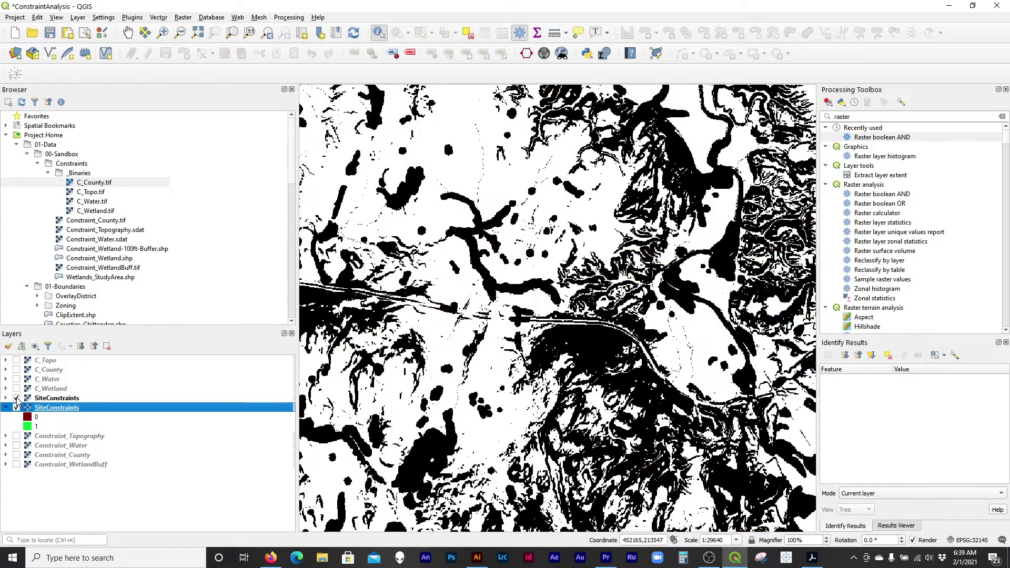
click(16, 399)
click(16, 398)
click(16, 399)
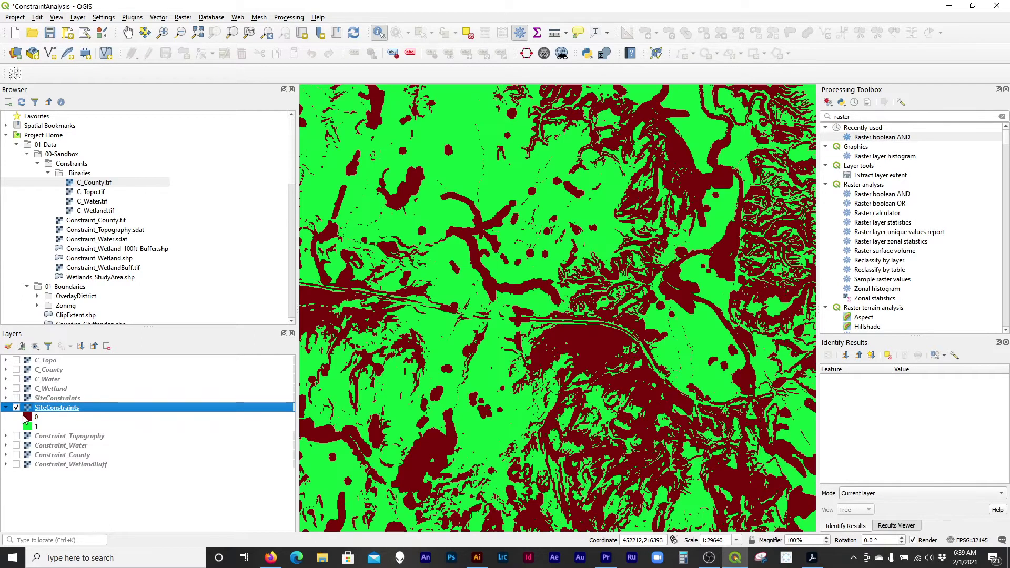
Move both SiteConstraints layers together to the top of the layer order.
ctrl+click(51, 400)
drag(51, 400, 103, 359)
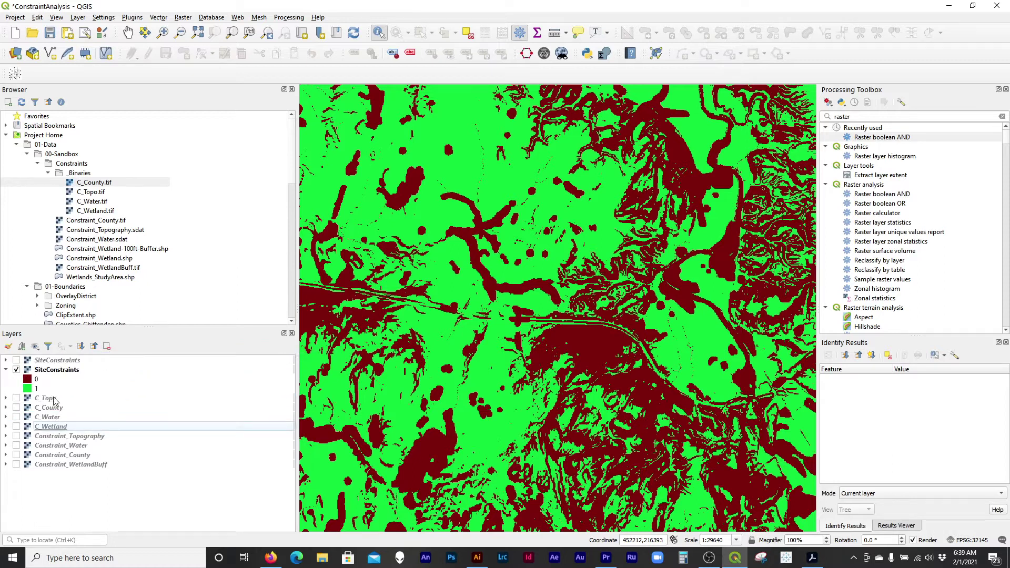
scroll(547, 335, down, 1)
scroll(547, 335, down, 1)
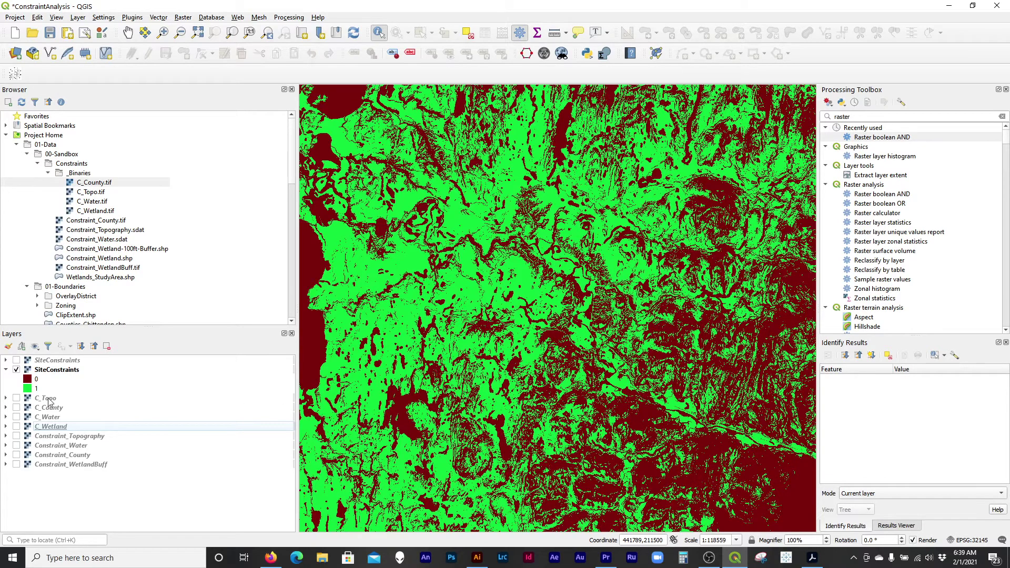
Remove the green-and-red SiteConstraints layer and all C_ and Constraint_ layers, and show the remaining SiteConstraints layer.
click(54, 371)
shift+click(61, 465)
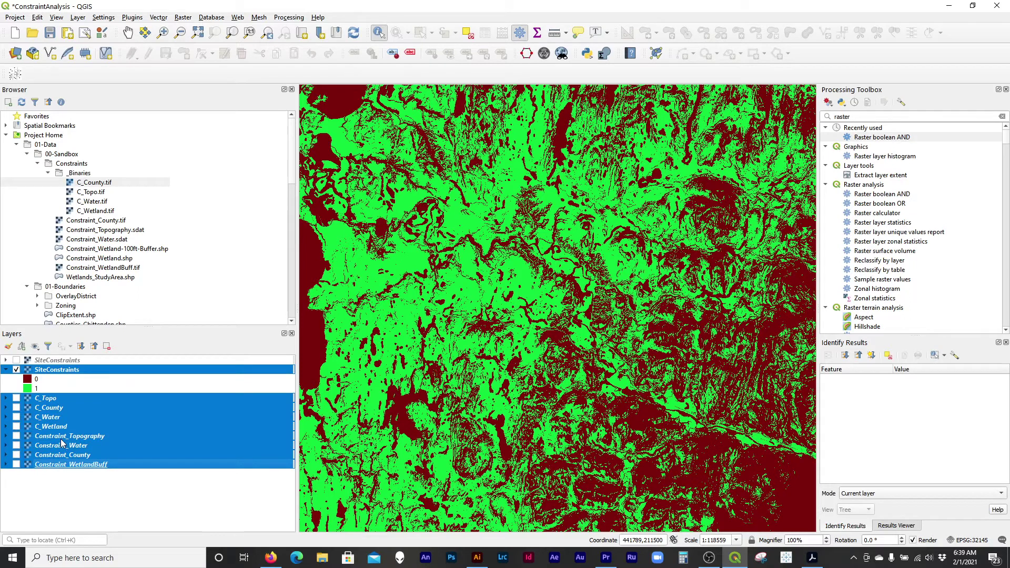
key(Delete)
click(17, 360)
right_click(48, 362)
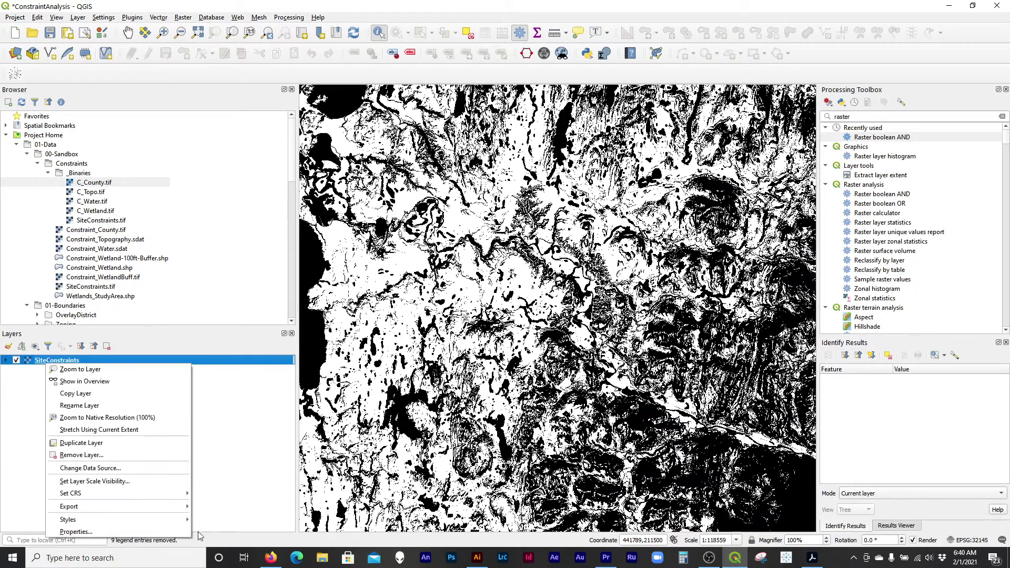
mouse_move(182, 522)
Collapse the _Binaries and Constraints folders and add Parcels_ChittendenCounty.shp to the project.
click(49, 173)
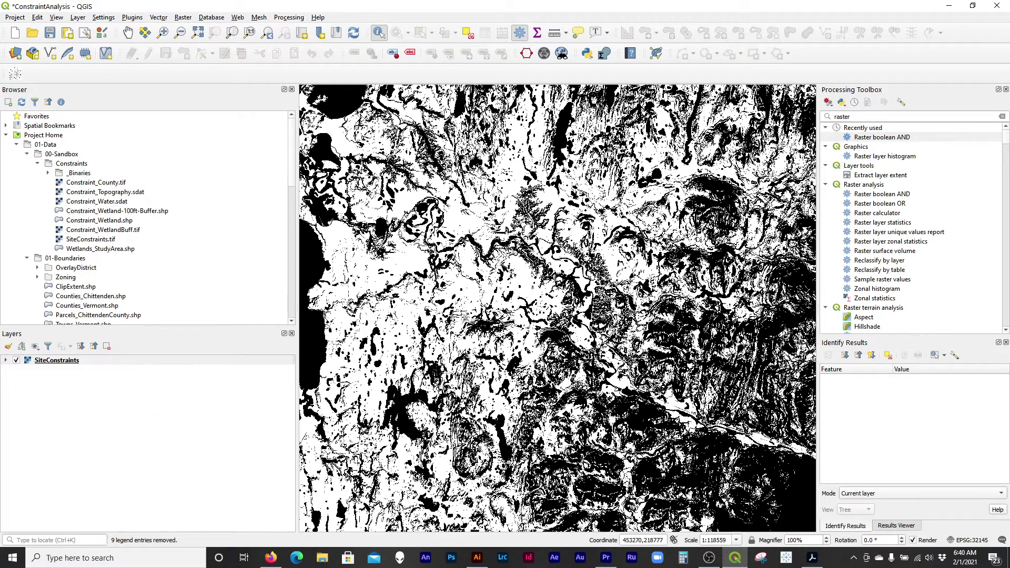
scroll(502, 268, down, 1)
scroll(605, 363, down, 1)
scroll(546, 323, up, 1)
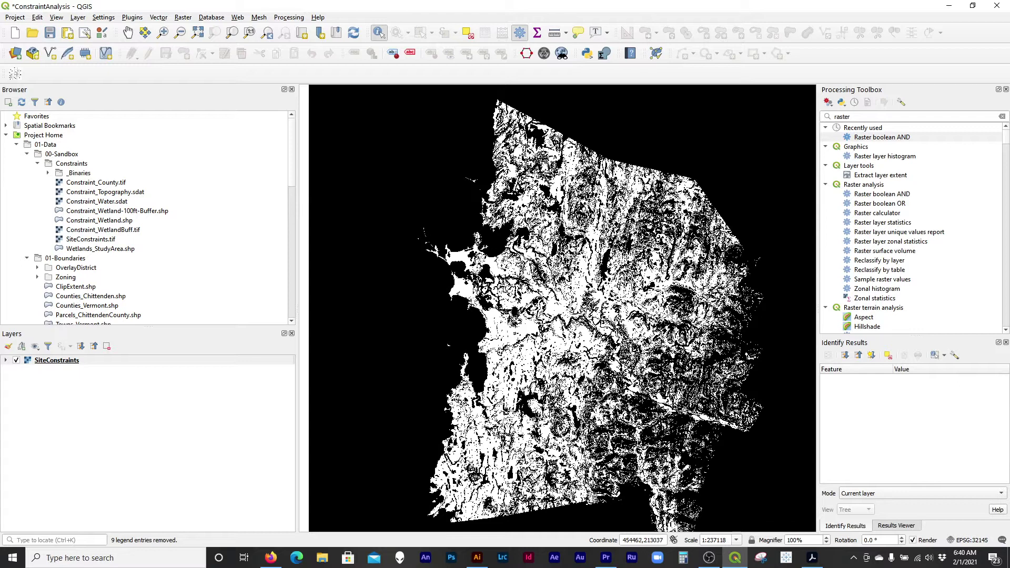
click(86, 363)
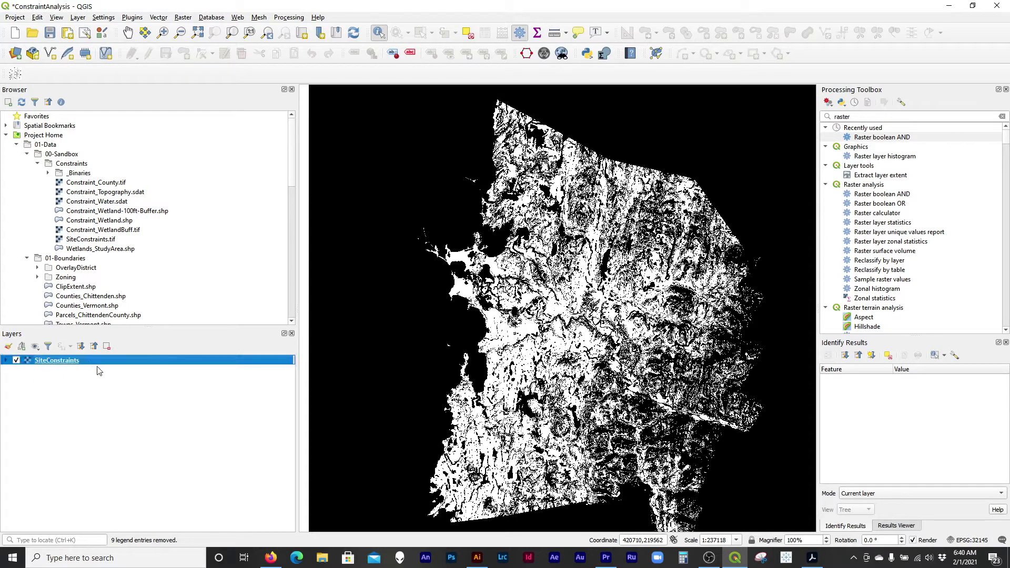
click(37, 164)
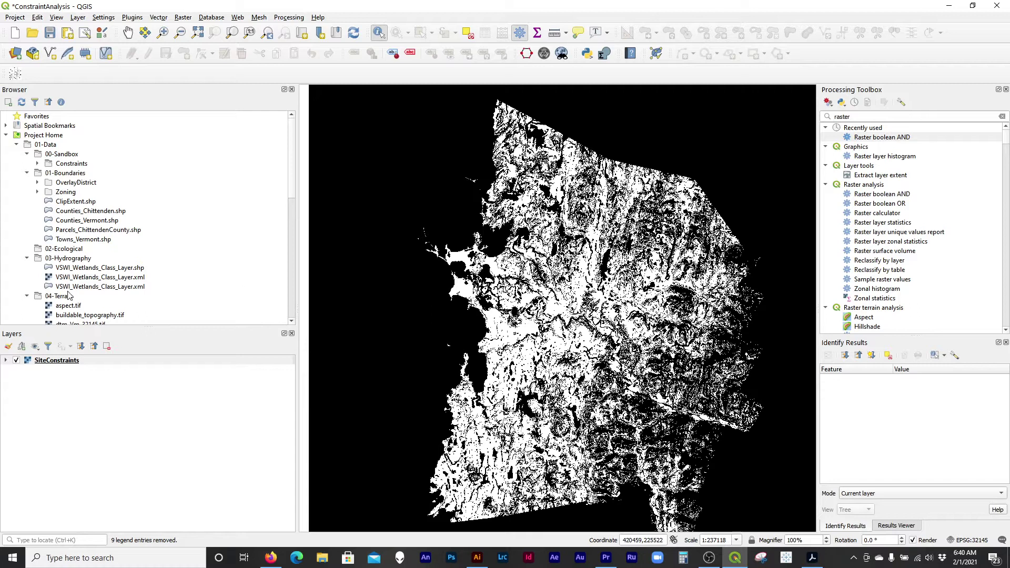
click(89, 223)
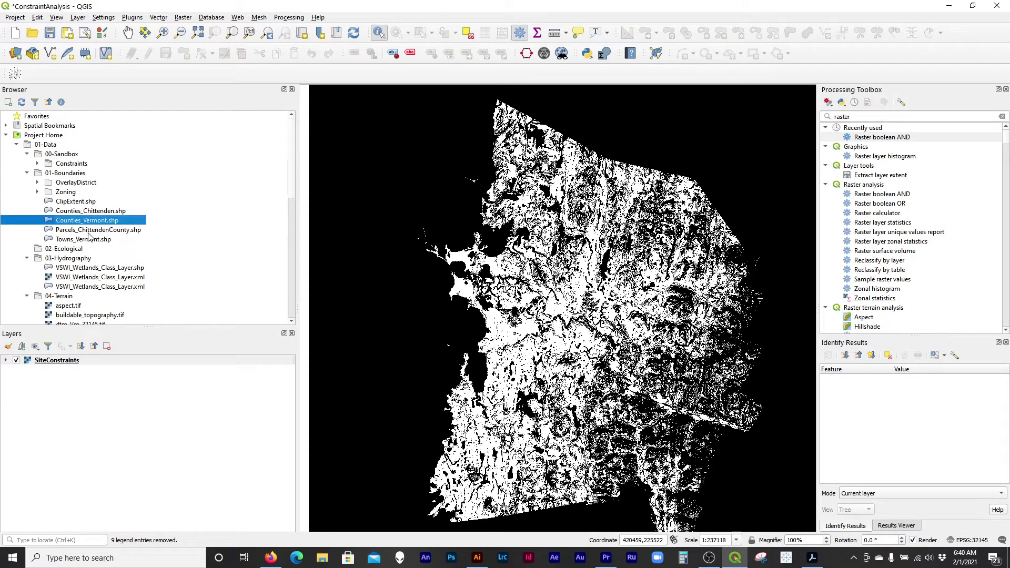
double_click(88, 232)
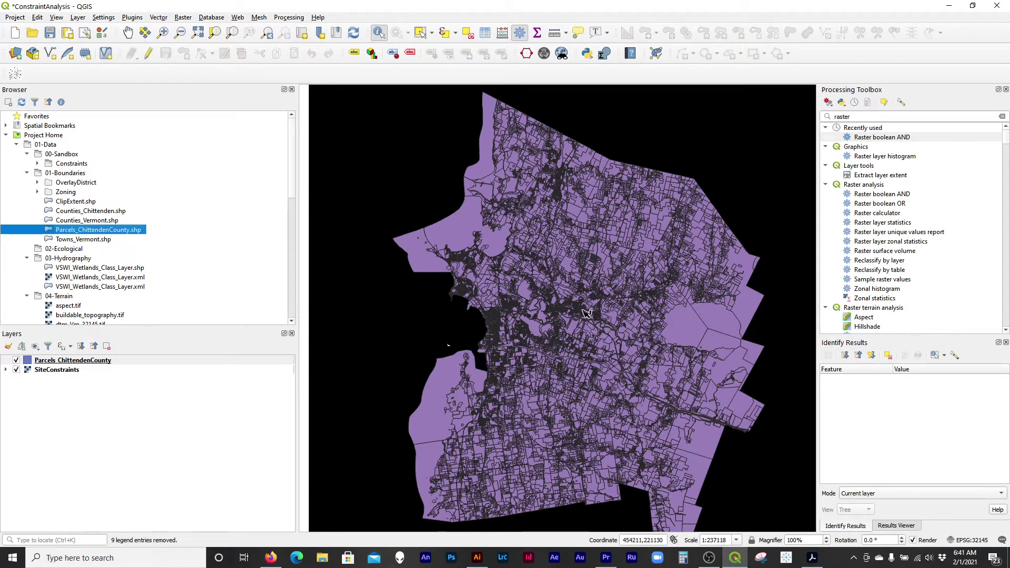
Set the fill style of Parcels_ChittendenCounty's simple fill symbol to No Brush.
right_click(93, 366)
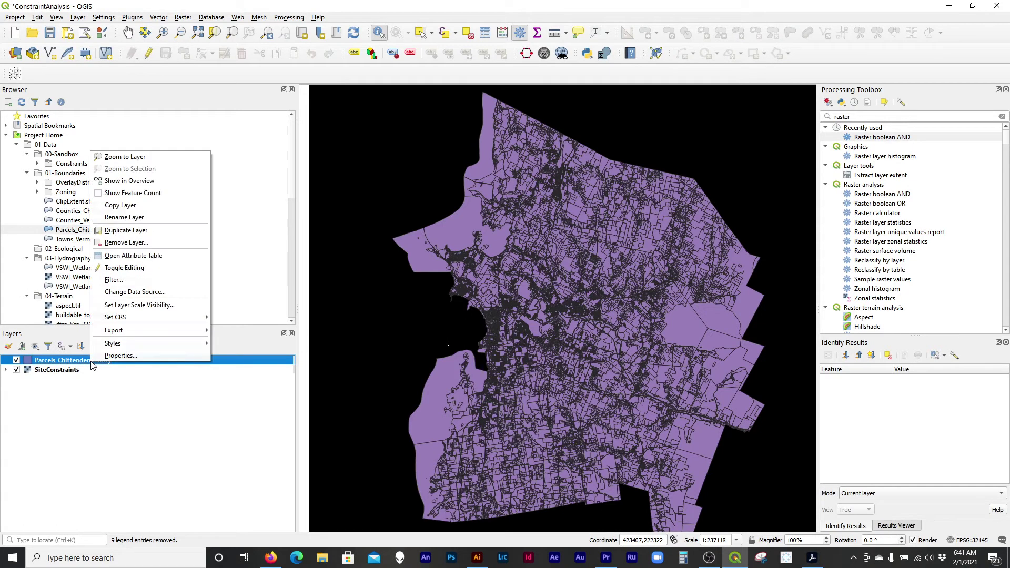
click(120, 356)
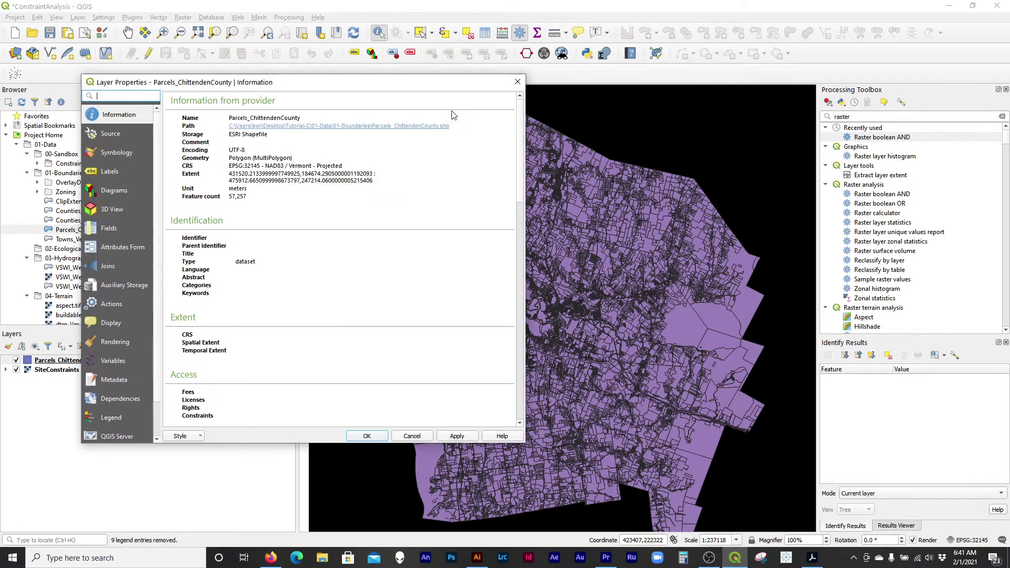
click(138, 152)
click(277, 124)
click(254, 229)
click(274, 231)
Change the parcel symbol's stroke color to red and apply the symbology.
click(398, 250)
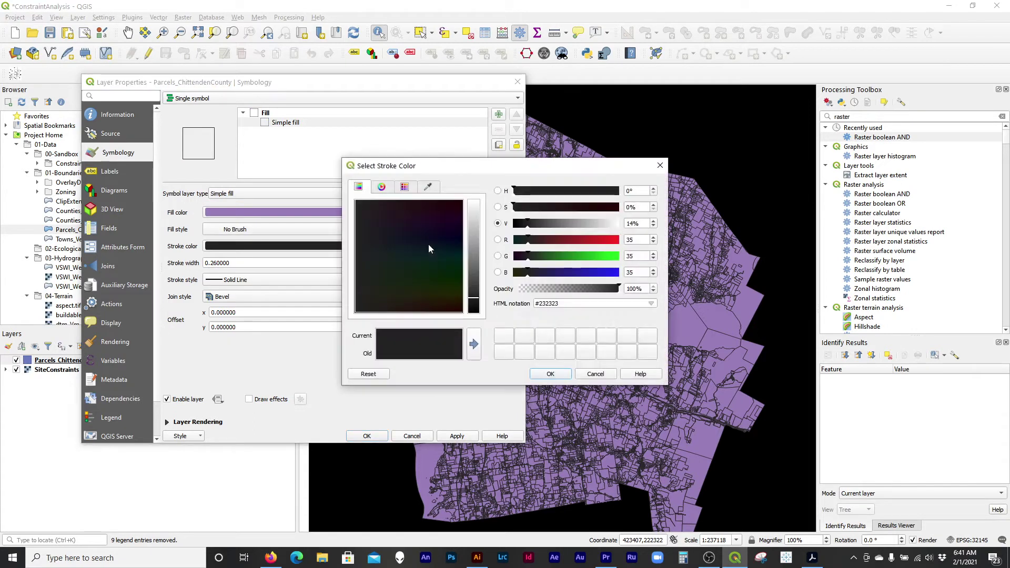
drag(605, 243, 619, 241)
click(550, 374)
click(456, 436)
click(366, 435)
Examine the parcel outlines against the constrained and unconstrained areas along the river and neighbouring developed land.
scroll(651, 318, up, 3)
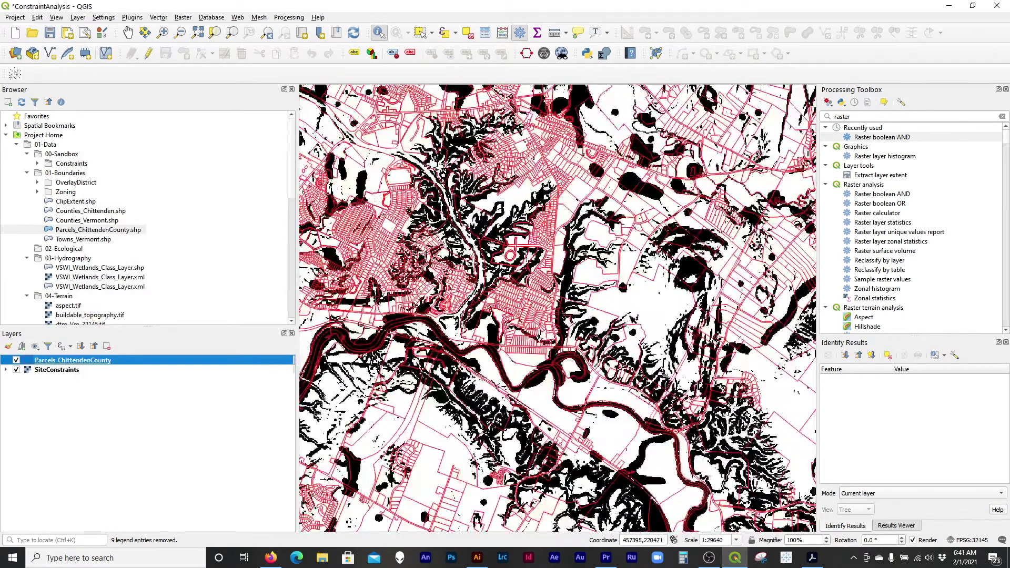
scroll(665, 371, up, 1)
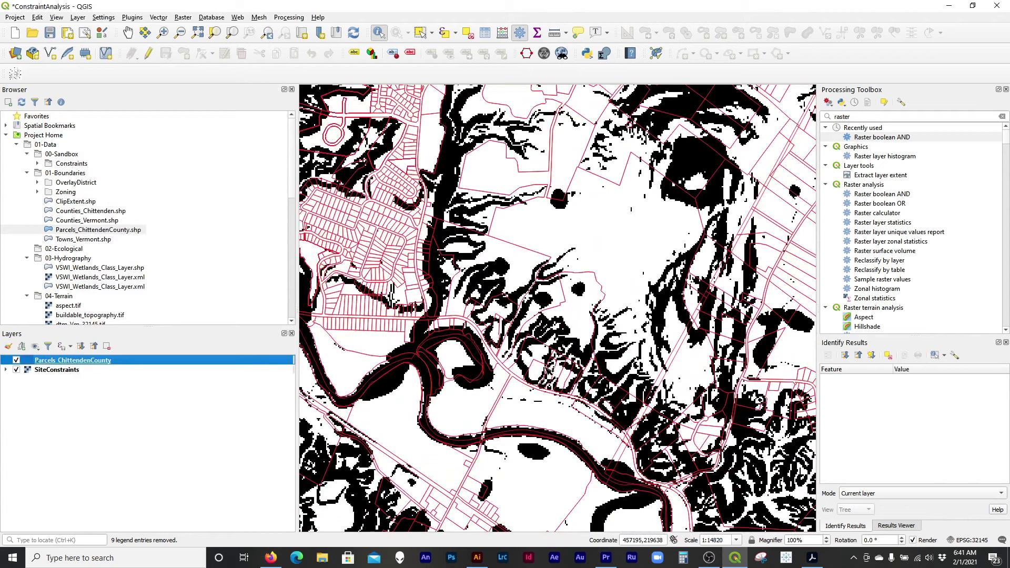
scroll(519, 175, down, 1)
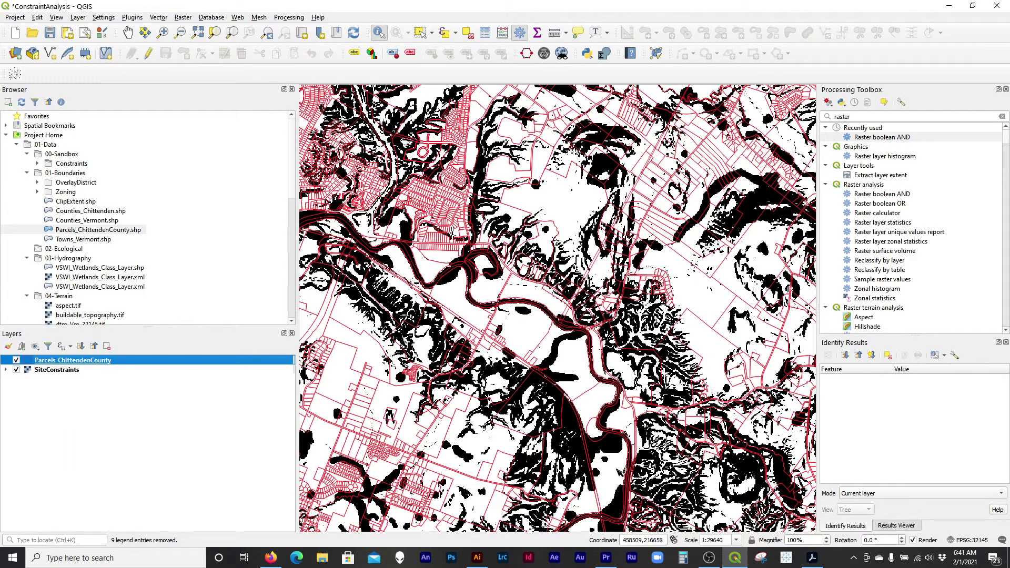
scroll(595, 398, up, 1)
drag(624, 395, 586, 247)
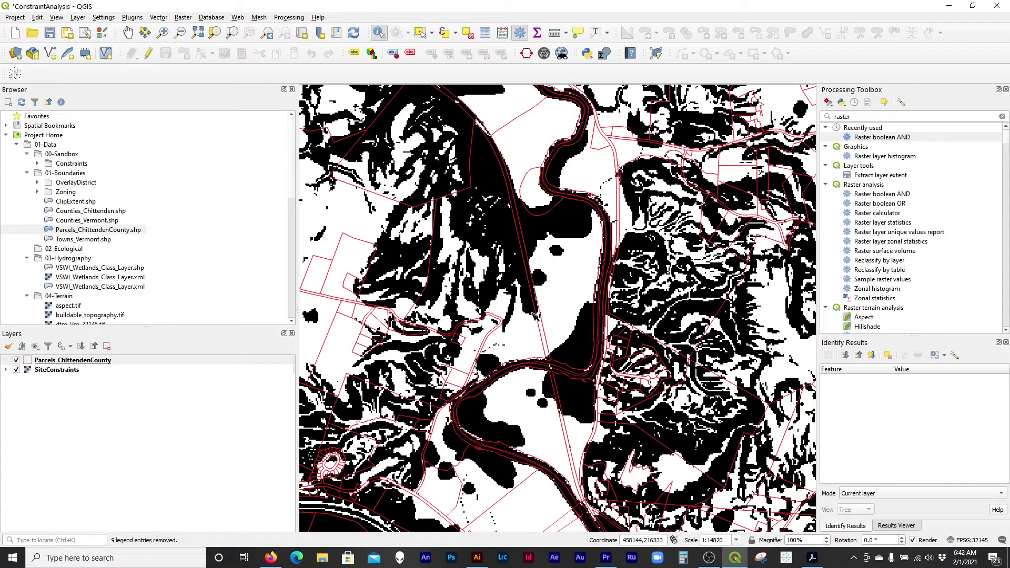
scroll(589, 348, down, 1)
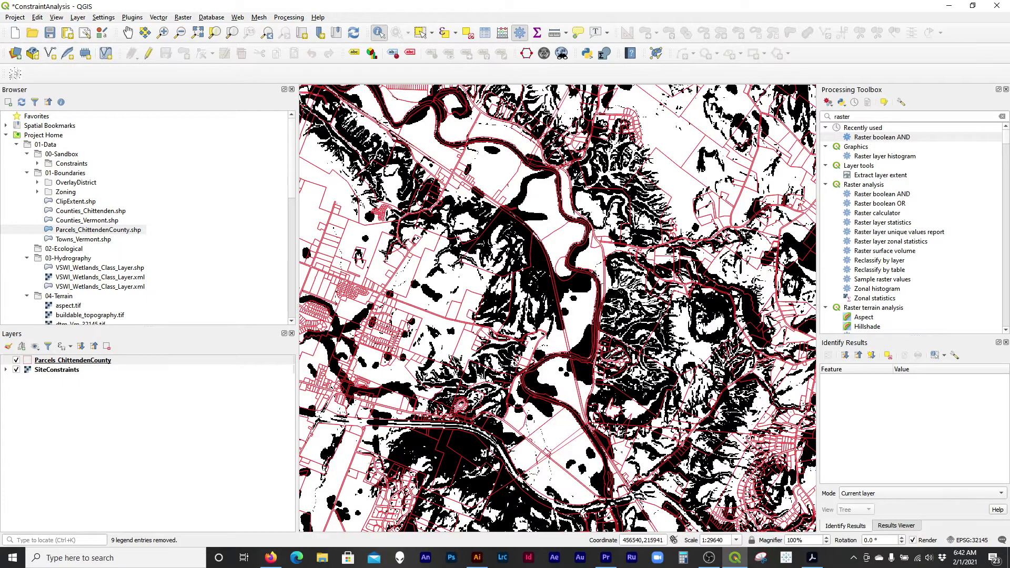
drag(444, 371, 609, 253)
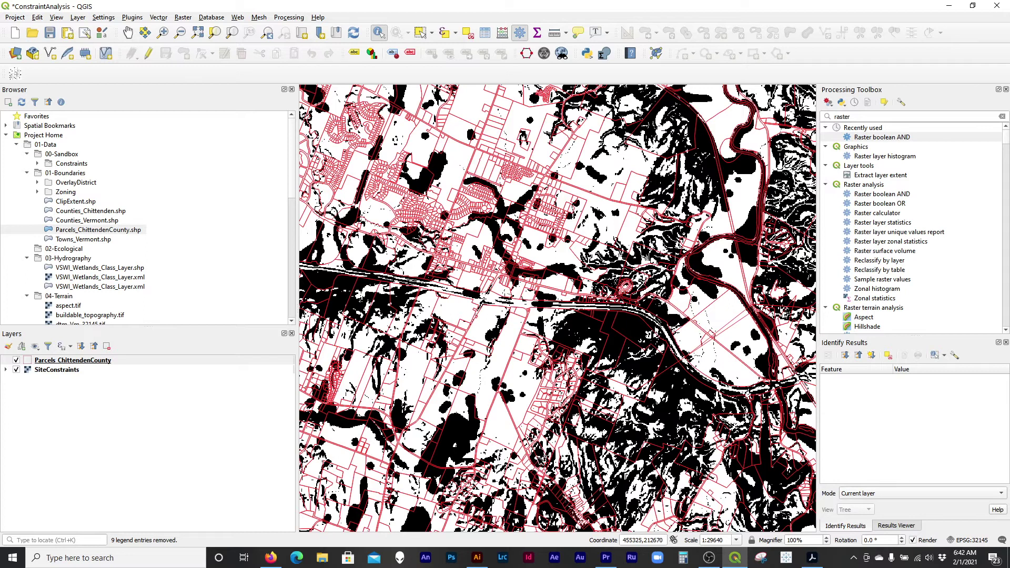
Examine how the parcel outlines relate to constrained and unconstrained areas across Chittenden County, from the lakeshore to the southeastern hills.
scroll(573, 457, down, 1)
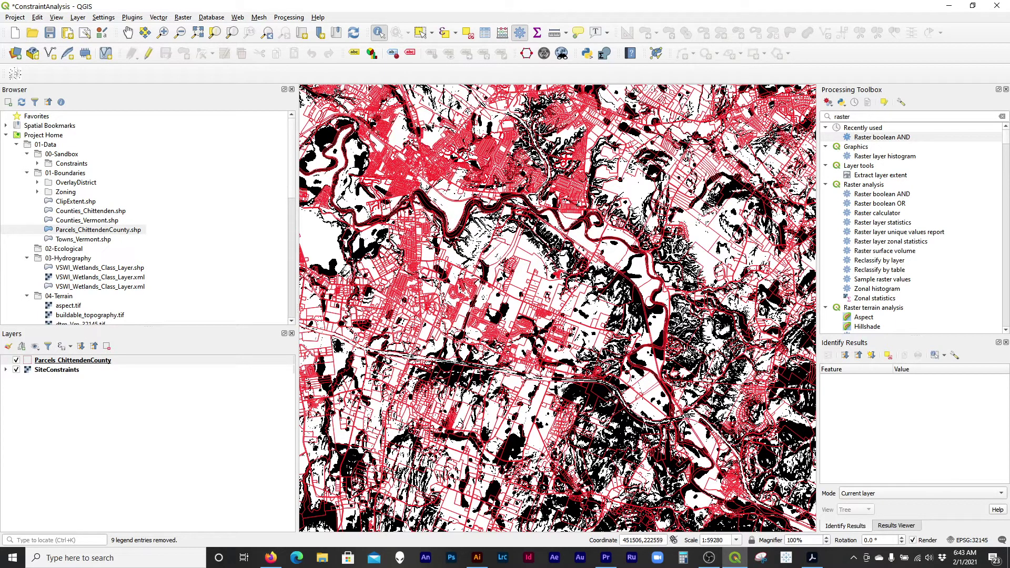
drag(307, 230, 621, 328)
drag(603, 421, 698, 374)
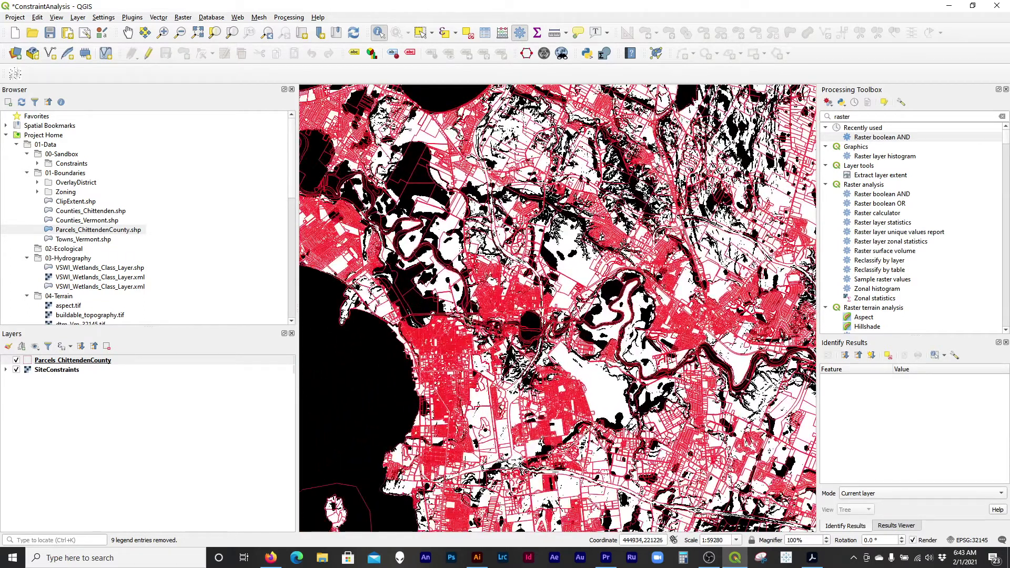
drag(390, 265, 584, 361)
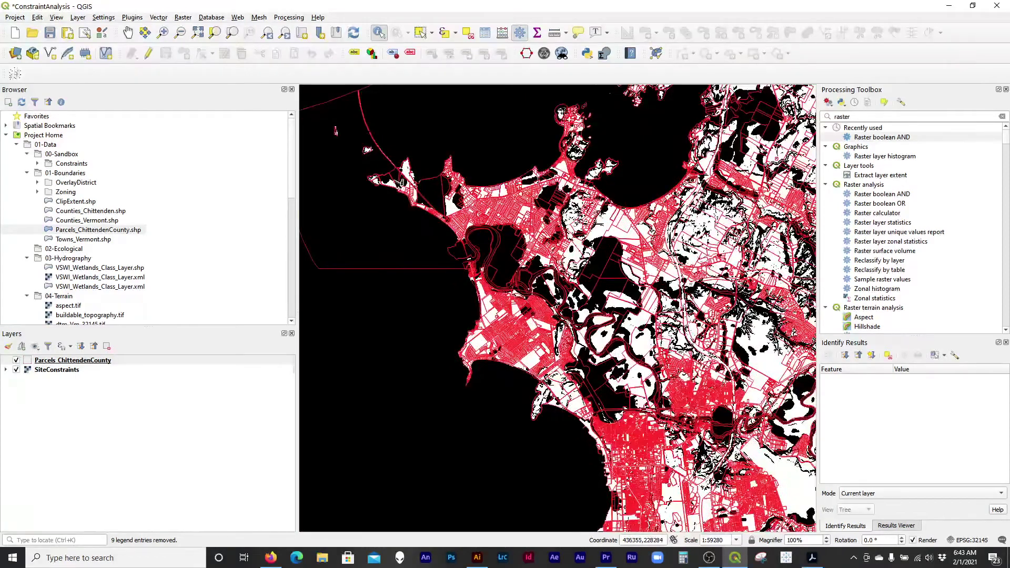
scroll(397, 182, down, 1)
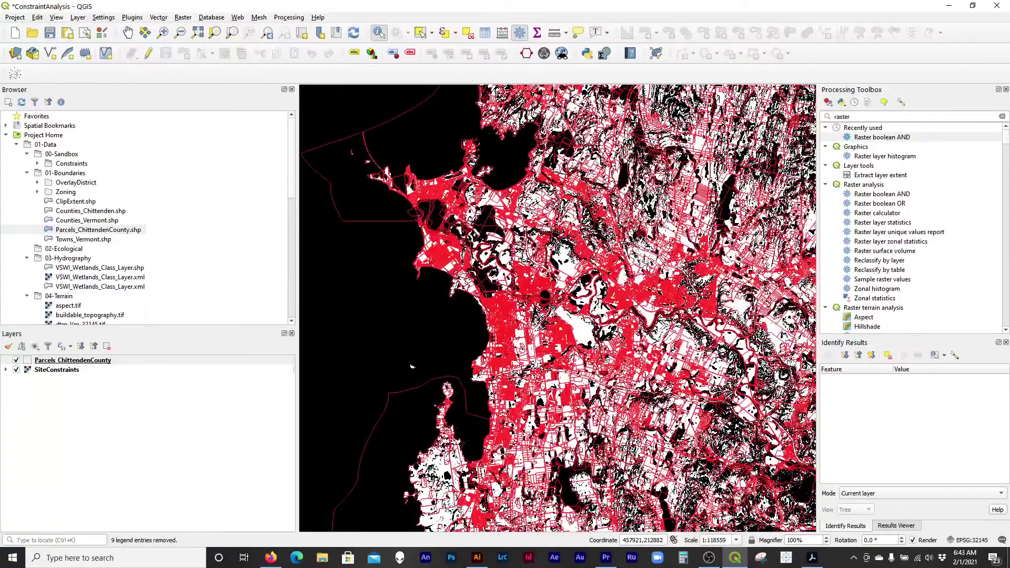
key(Right)
key(Right)
key(Down)
key(Down)
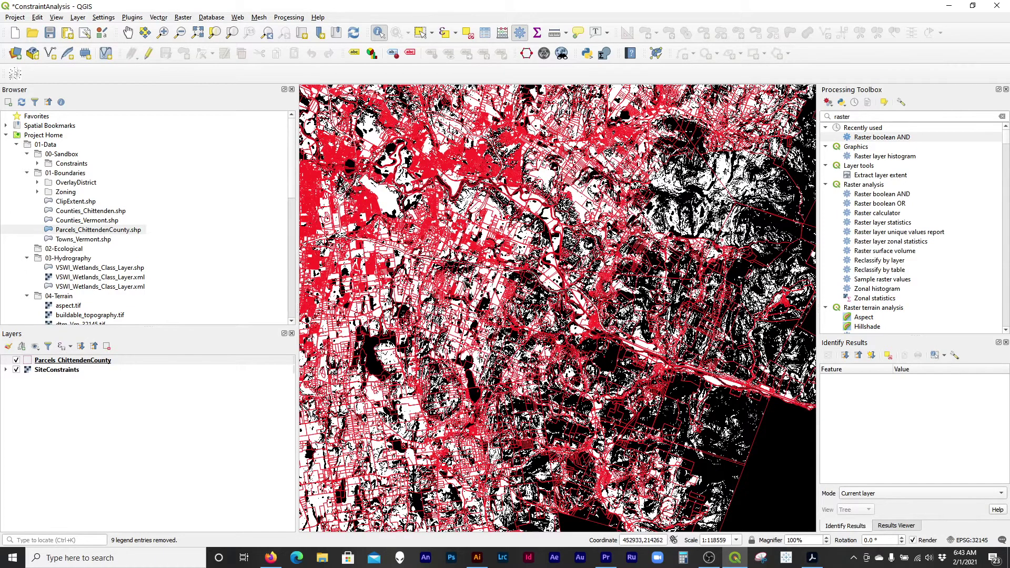
scroll(468, 287, up, 1)
scroll(505, 255, up, 1)
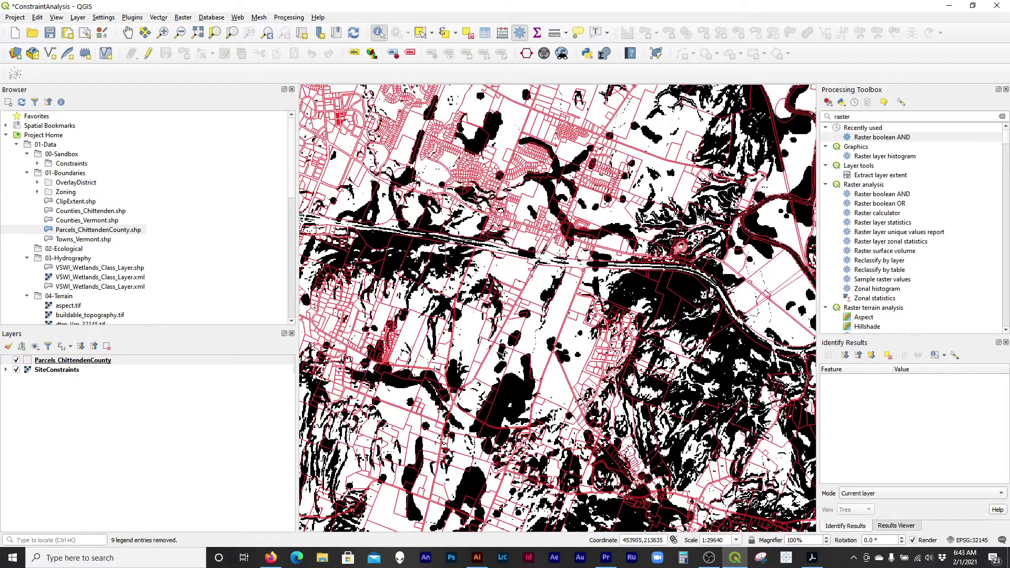
Search the Processing Toolbox for "zonal" and select the Zonal statistics tool.
double_click(876, 117)
text(zonal)
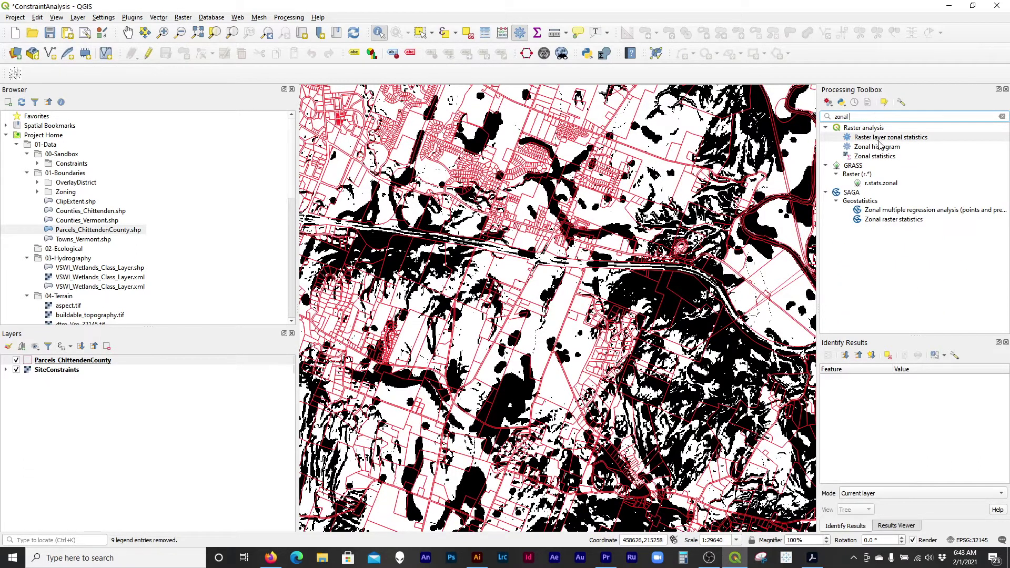
click(885, 159)
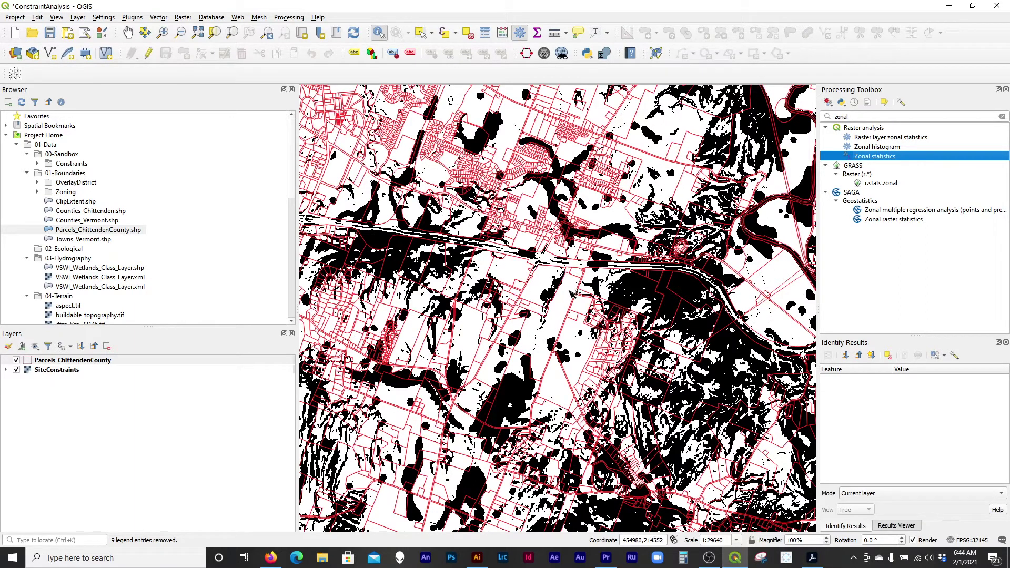
double_click(875, 157)
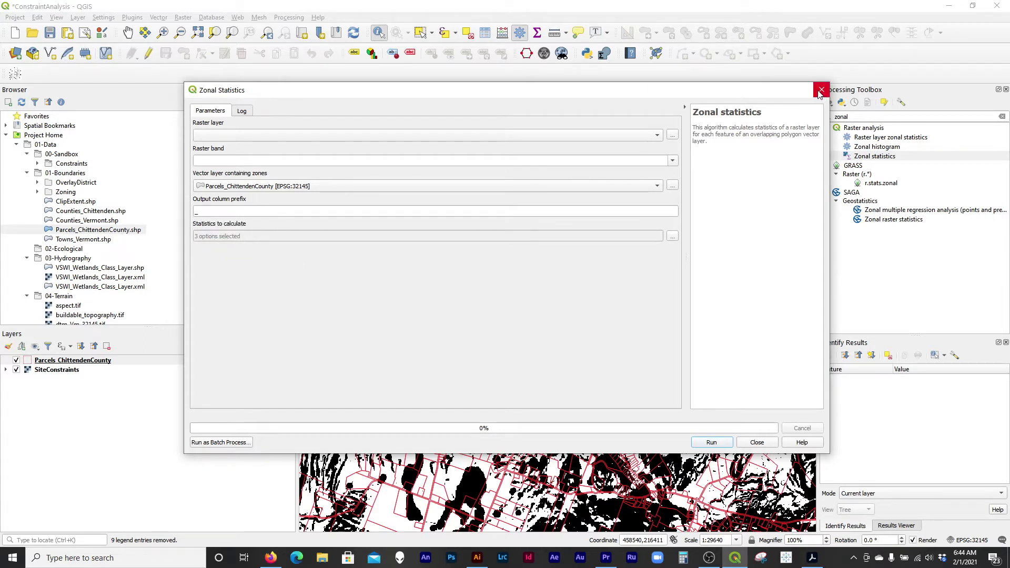
click(672, 236)
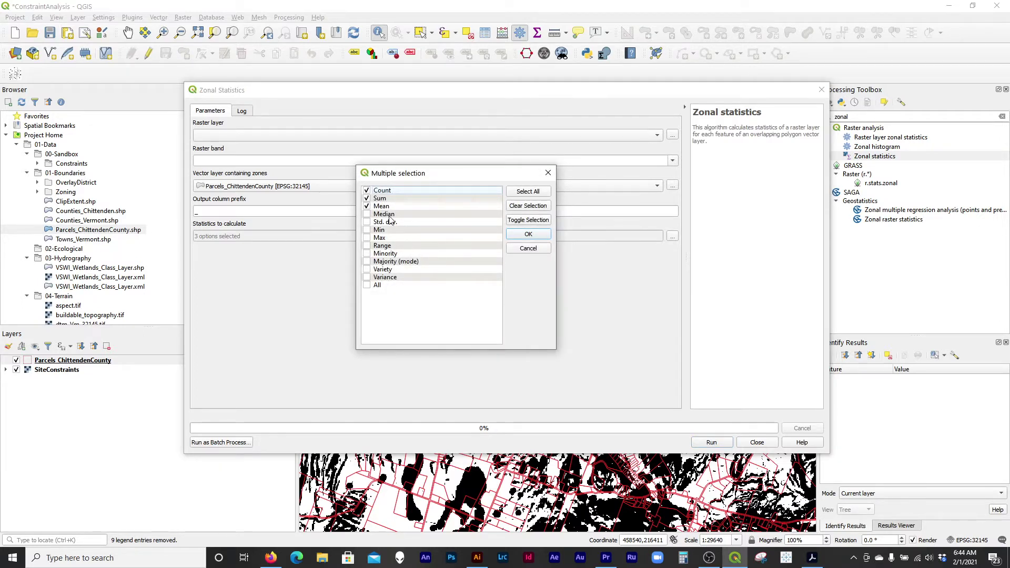
click(367, 207)
click(540, 249)
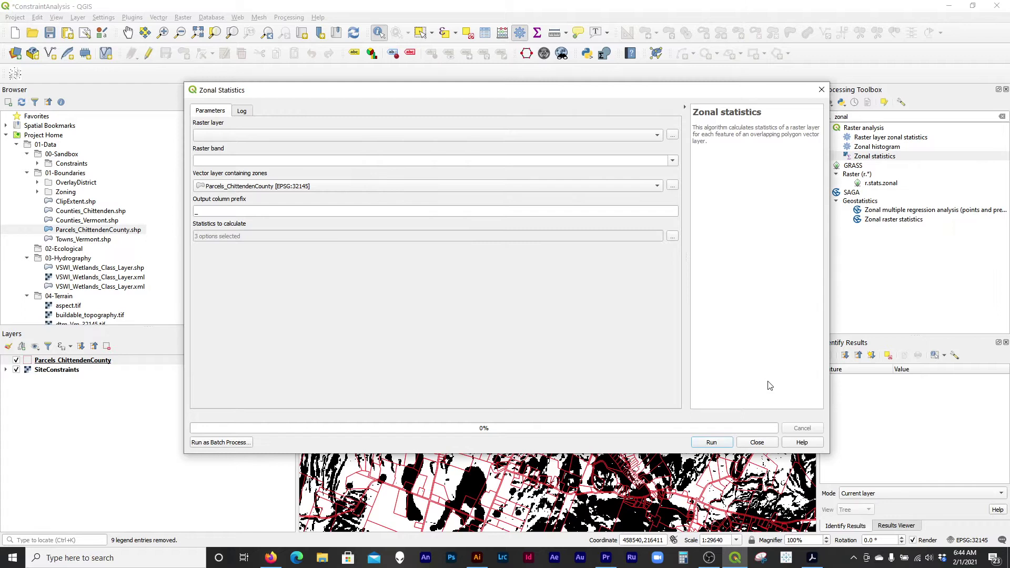
click(755, 442)
Measure the width of one constraint raster cell along a parcel boundary and close the measurement.
scroll(539, 359, up, 1)
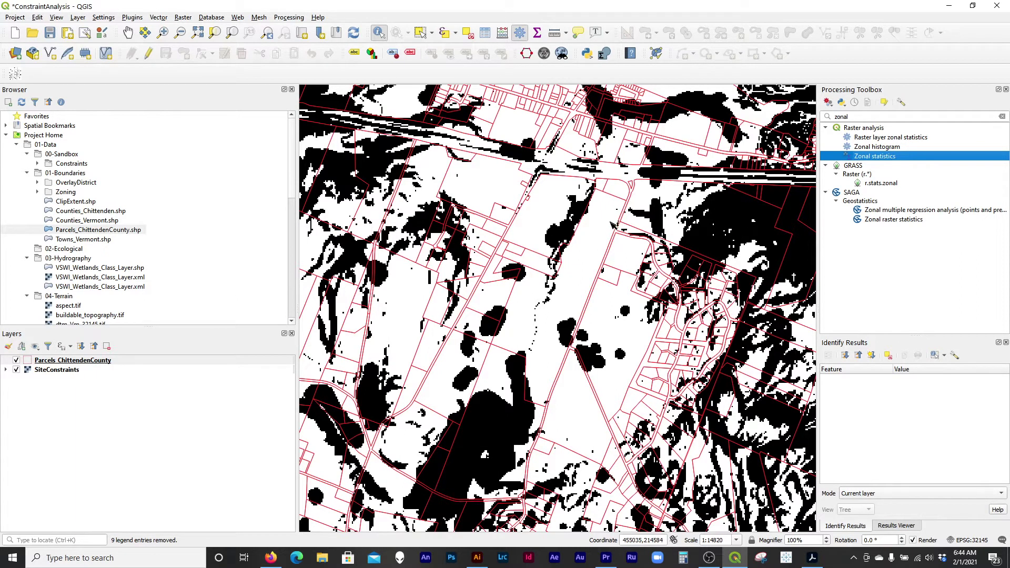
scroll(586, 215, up, 2)
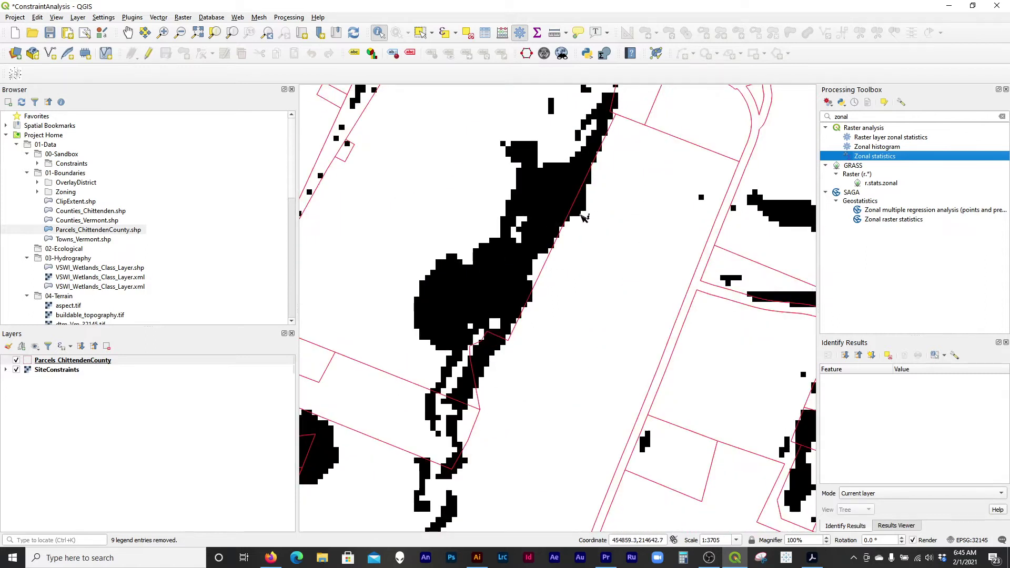
scroll(586, 213, up, 3)
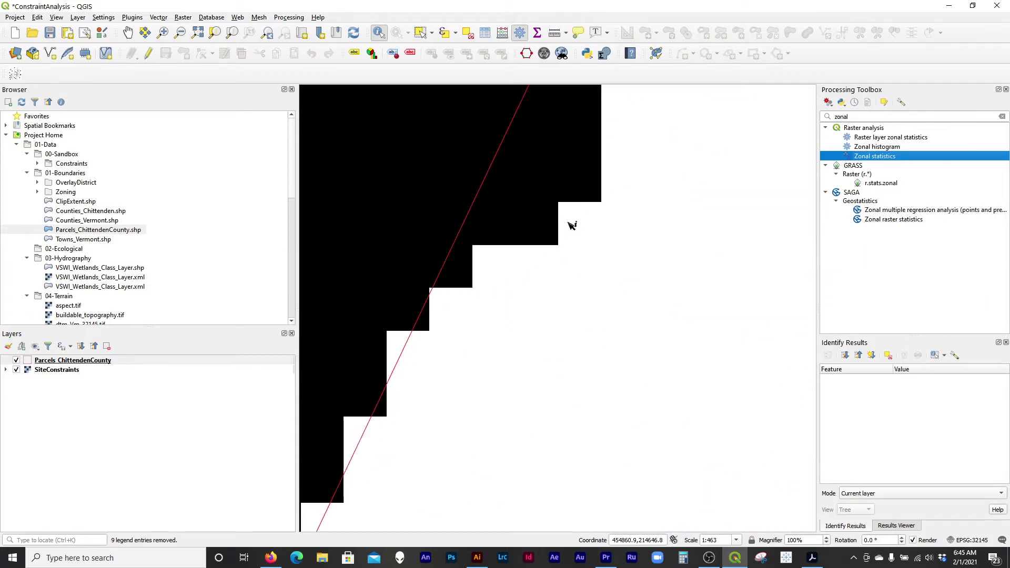
click(554, 33)
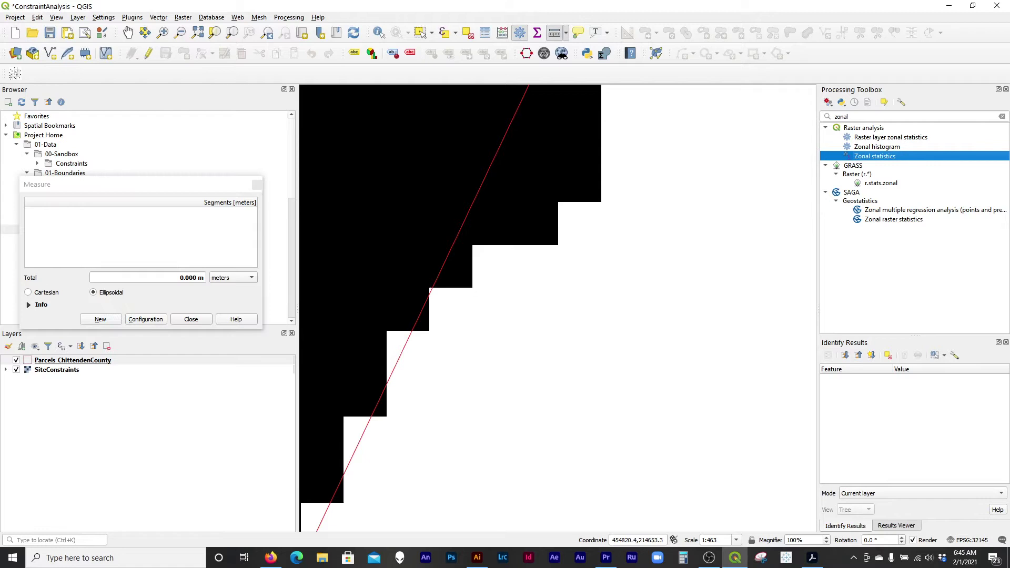
click(559, 202)
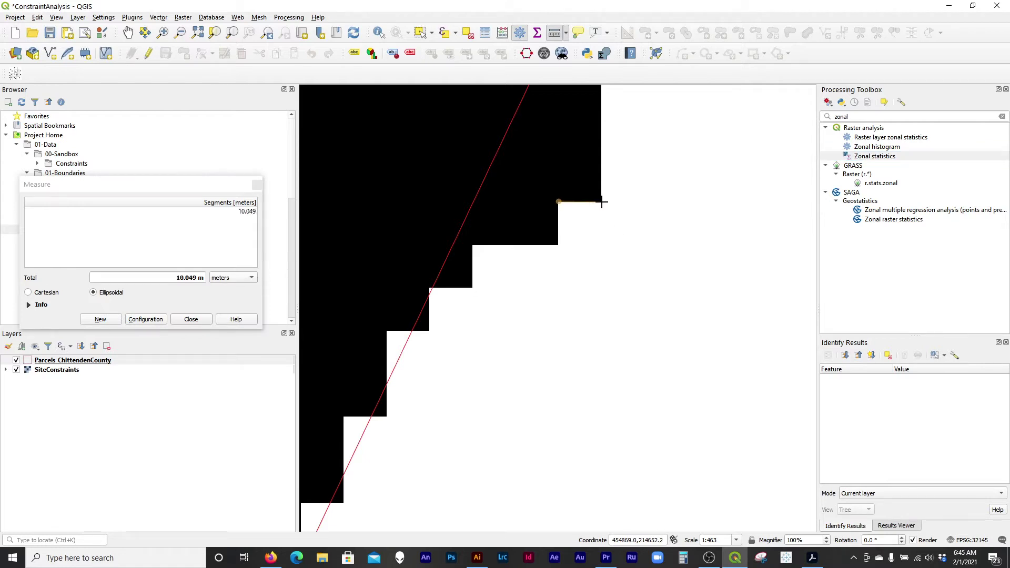
click(191, 319)
scroll(590, 144, down, 4)
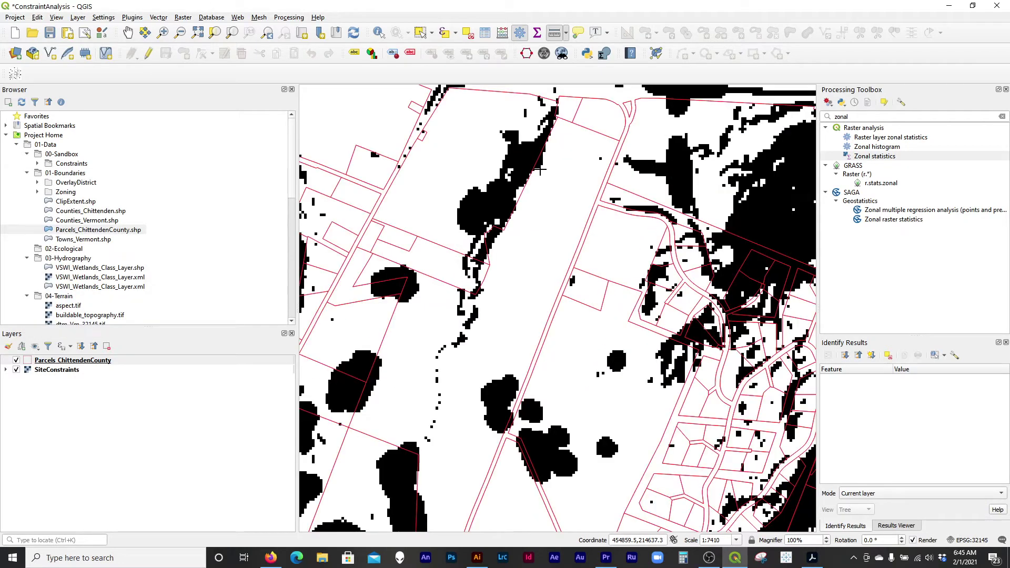
scroll(599, 136, down, 1)
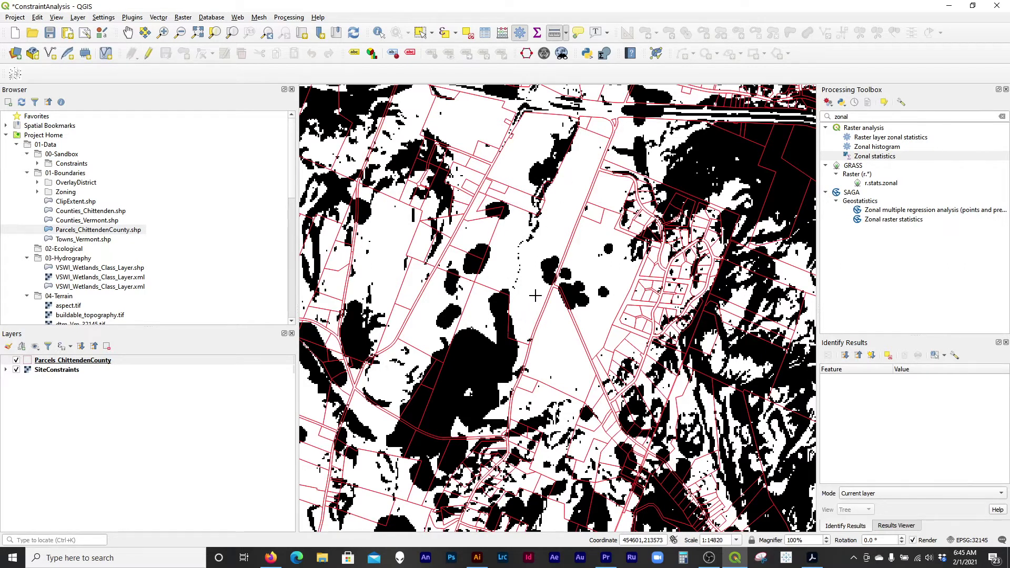
Set up Zonal Statistics with SiteConstraints Band 1 as the raster and Parcels_ChittendenCounty as the zones, keeping the underscore column prefix.
click(121, 360)
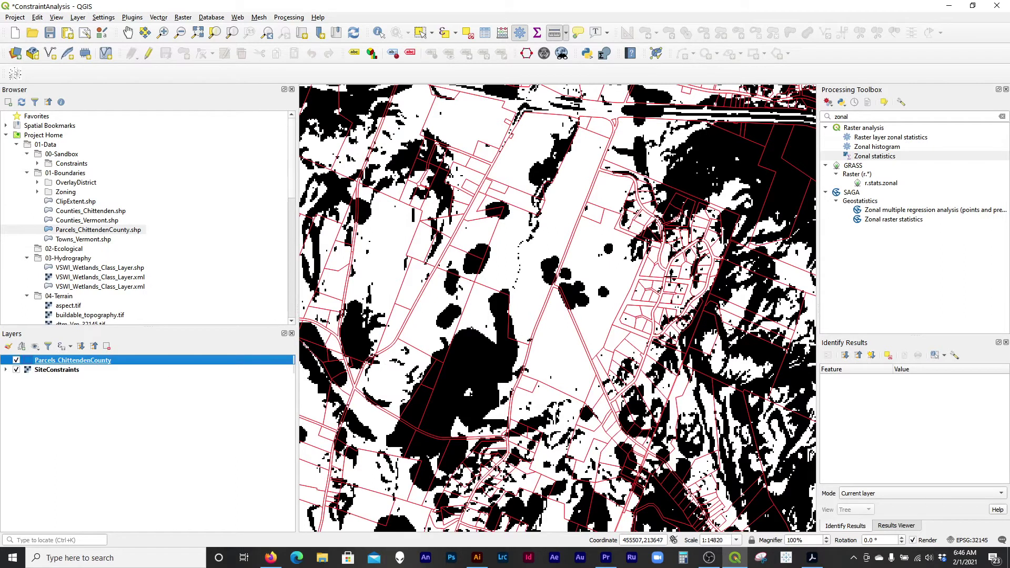
double_click(877, 156)
click(380, 135)
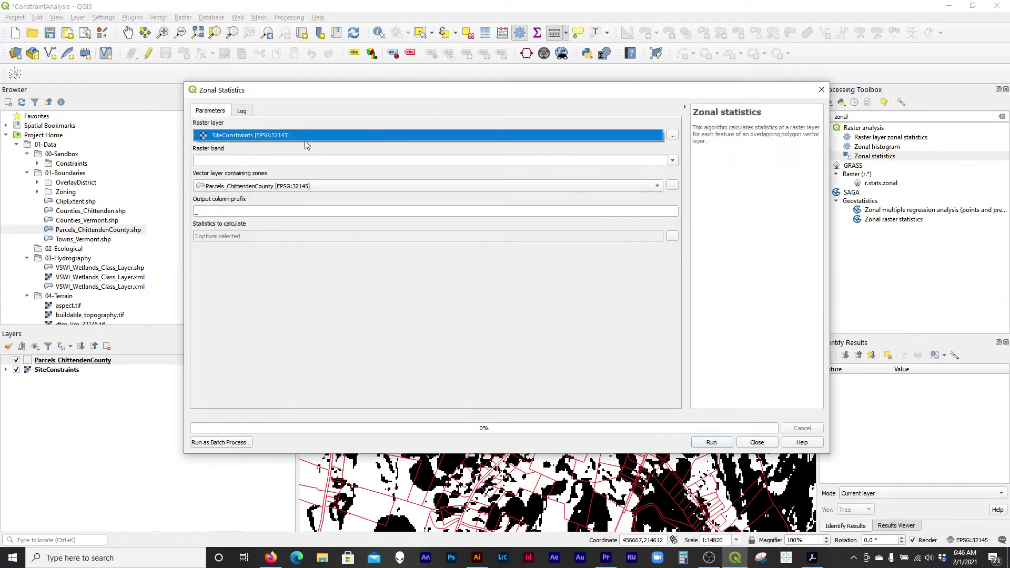
click(216, 135)
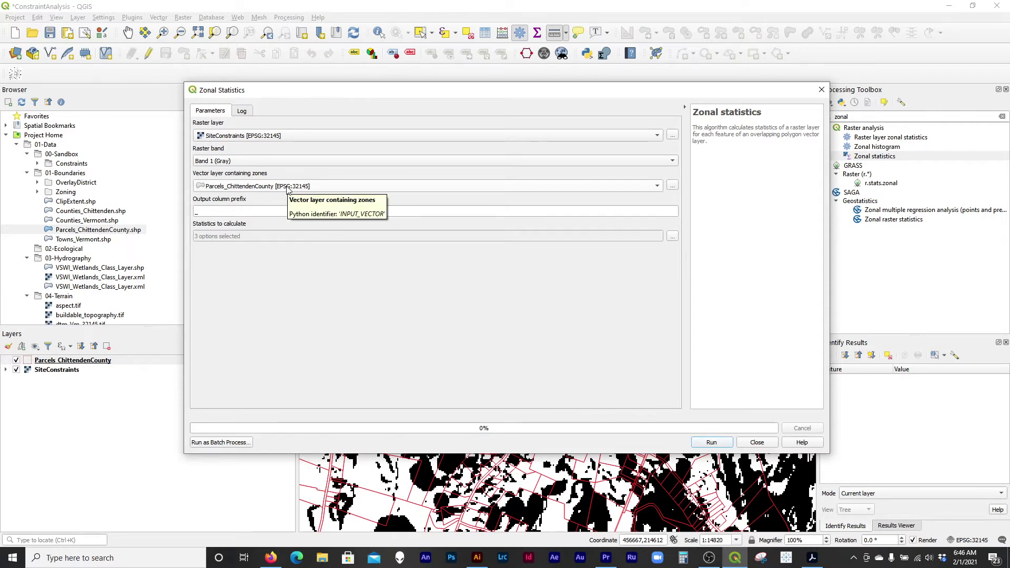
click(224, 213)
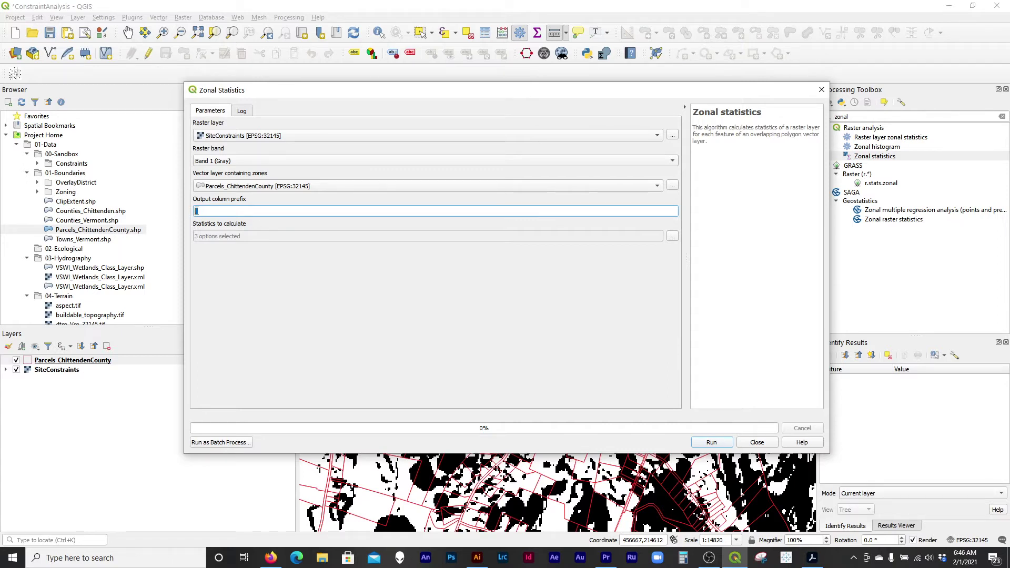
Limit the statistics to Count and Sum by excluding Mean, run Zonal Statistics, and close the tool.
click(672, 236)
click(367, 207)
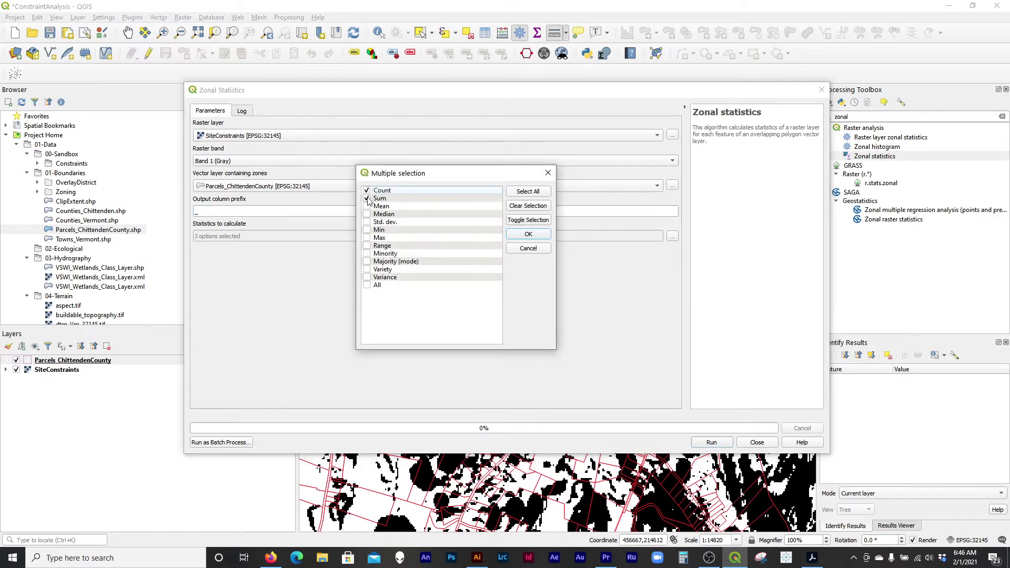
click(528, 235)
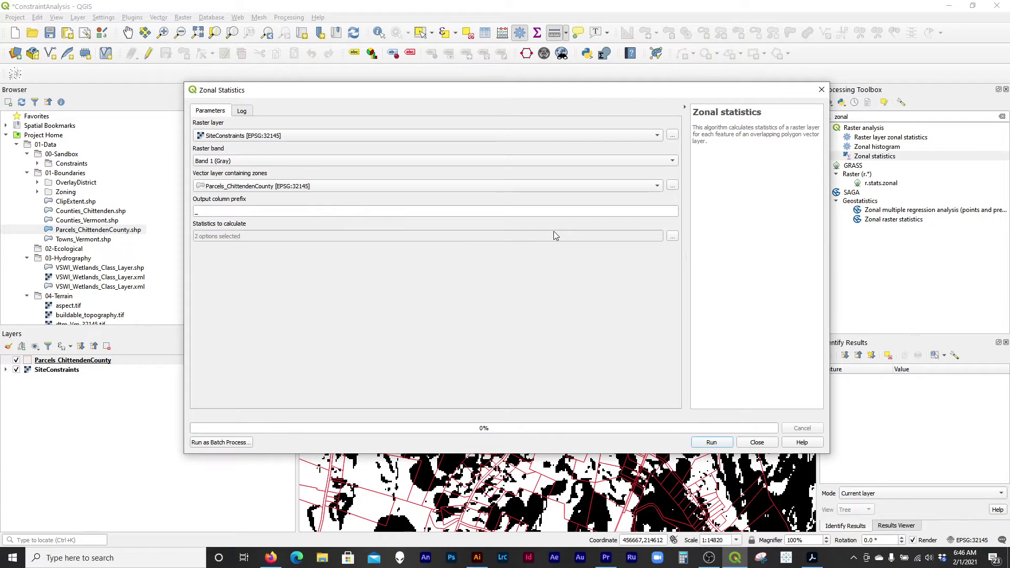
click(716, 443)
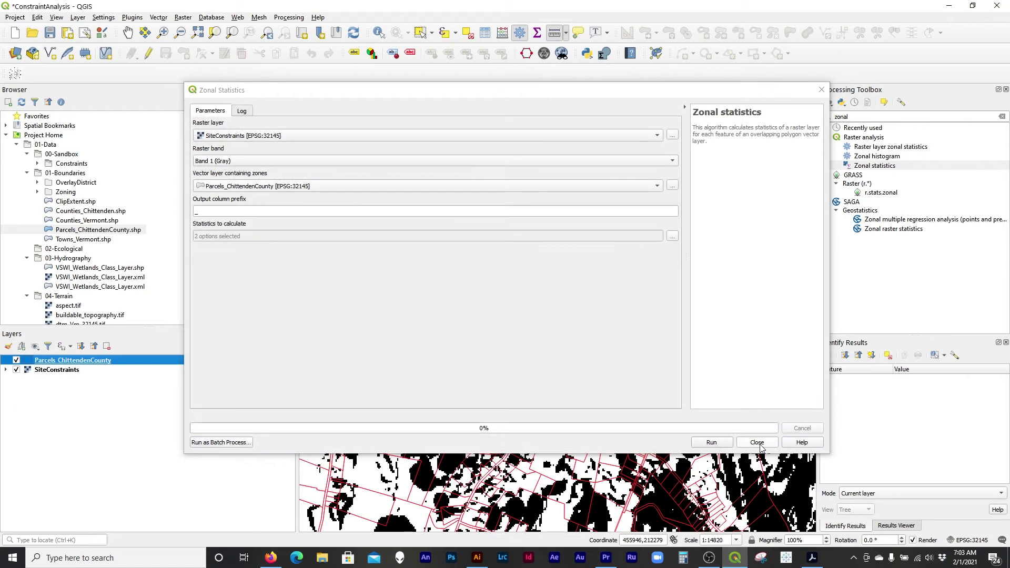
click(758, 443)
Open the Parcels_ChittendenCounty attribute table and examine the _count and _sum columns.
right_click(120, 365)
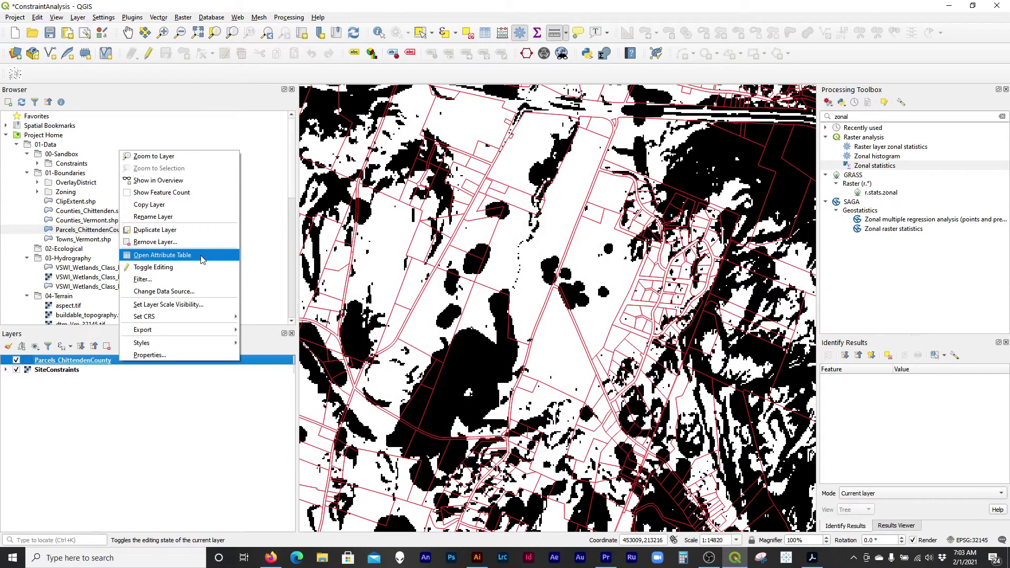
key(Escape)
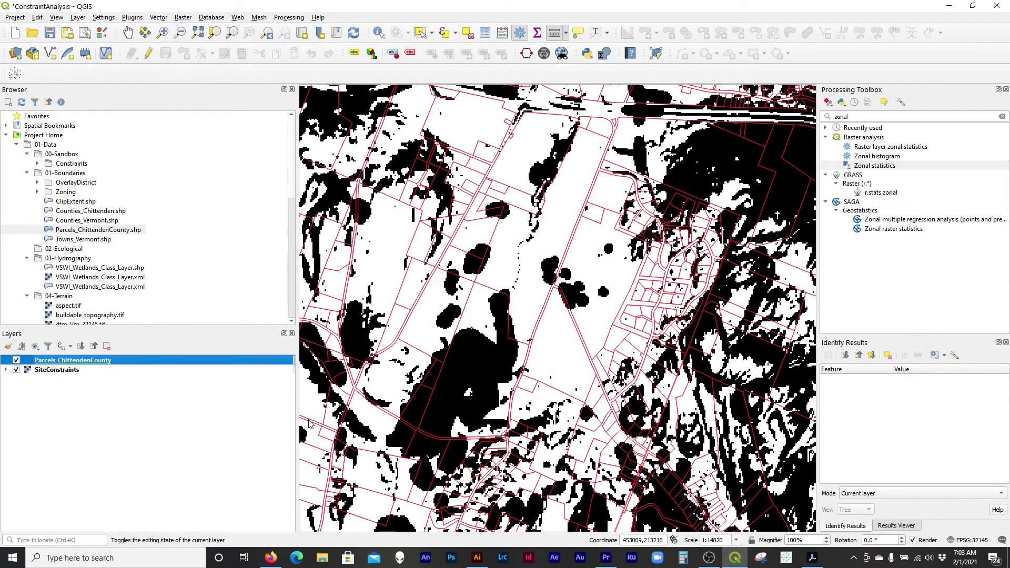
key(F6)
drag(163, 460, 576, 461)
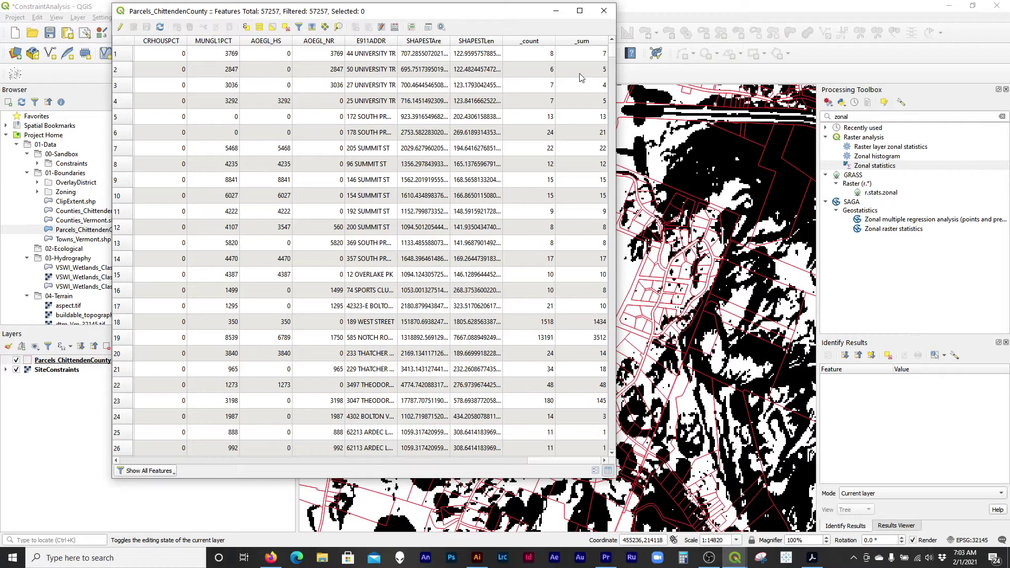
scroll(612, 51, down, 5)
click(81, 390)
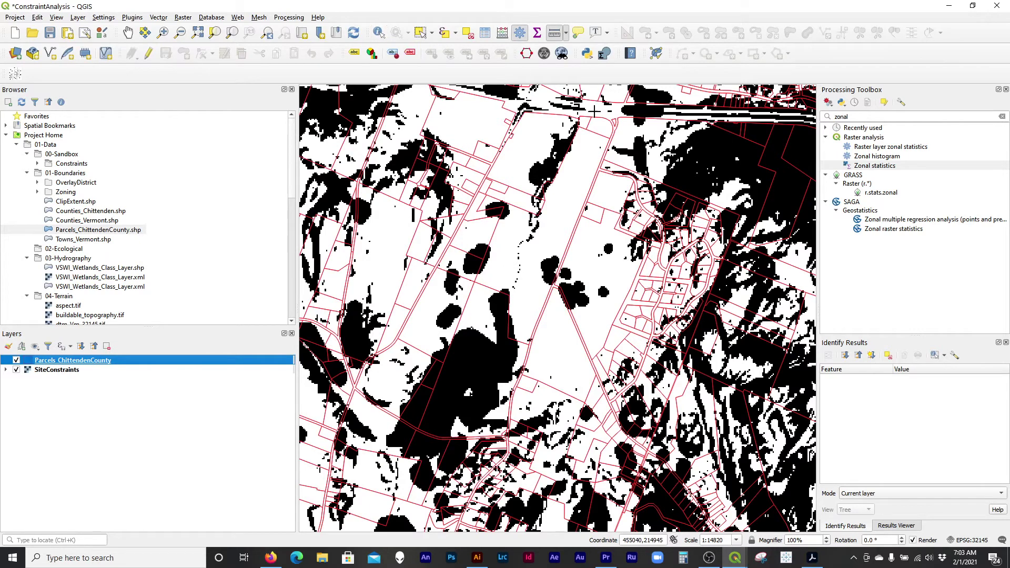
Identify a parcel containing a small constrained patch on the map and read its _count and _sum attributes.
scroll(575, 199, down, 1)
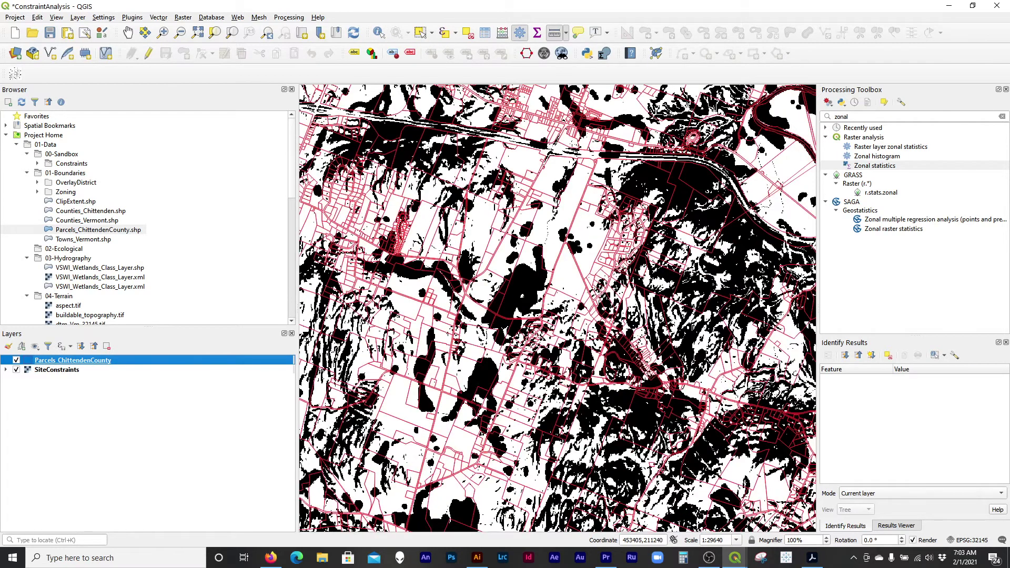
scroll(392, 414, up, 1)
scroll(391, 415, up, 1)
key(ctrl+shift+i)
click(463, 289)
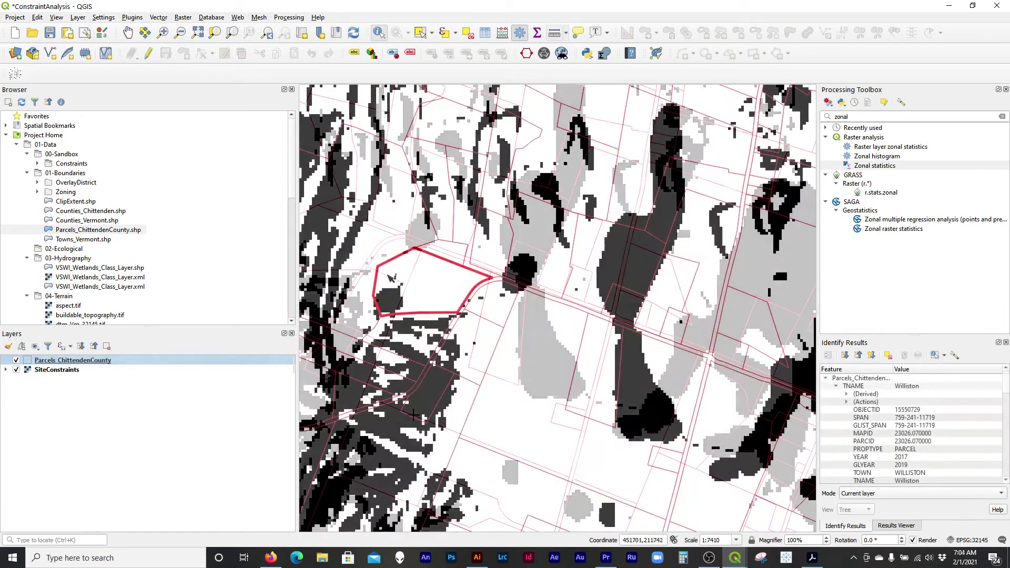
scroll(320, 278, up, 1)
scroll(966, 452, down, 10)
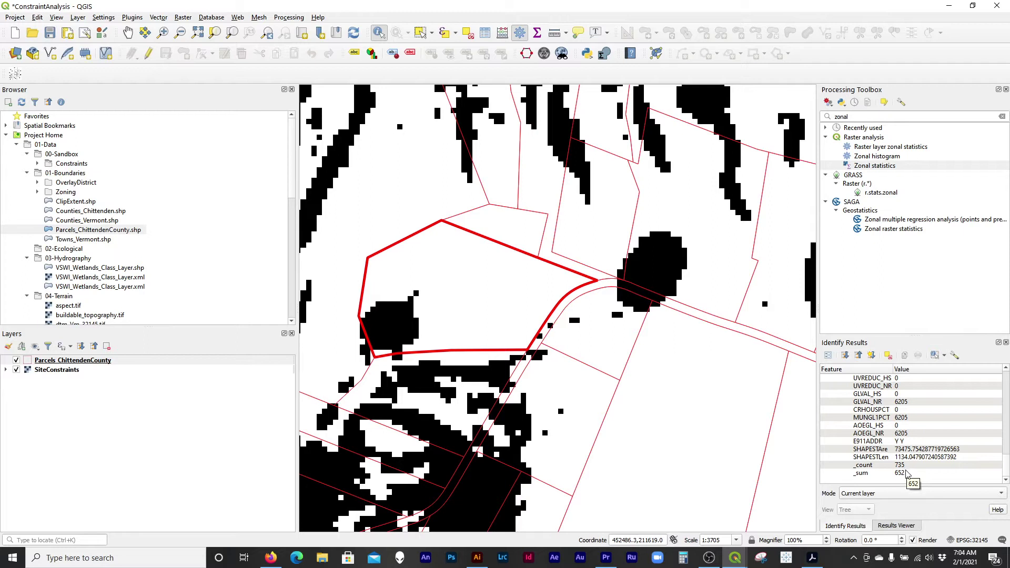
Switch to Firefox and search the web for "acres per square meter" in a new tab.
click(270, 559)
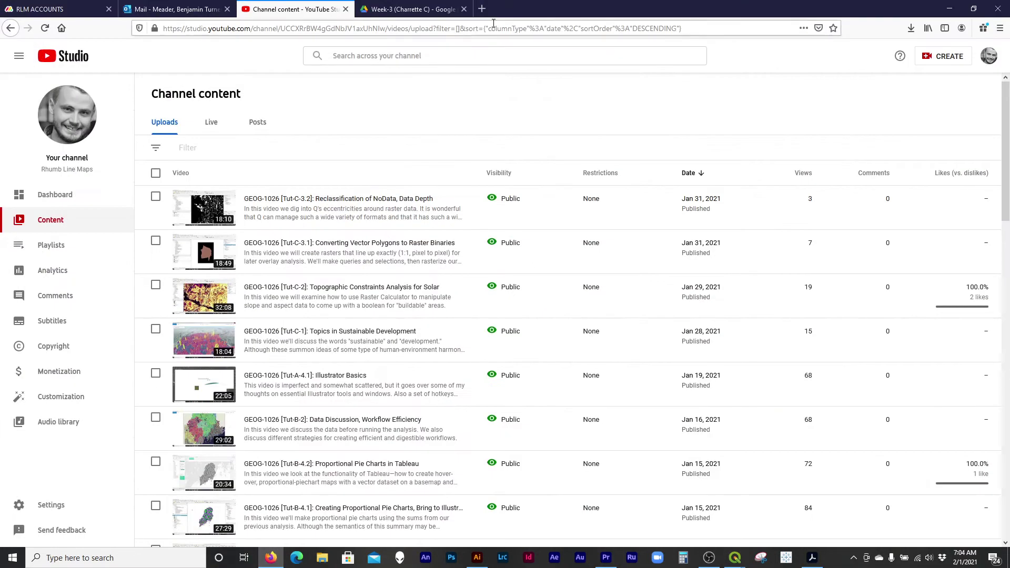
click(485, 9)
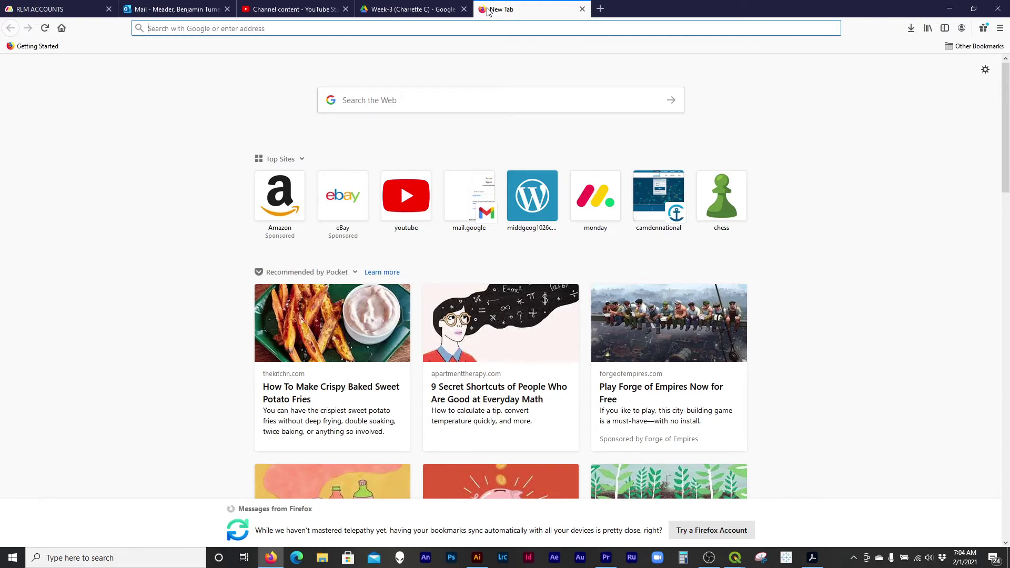
text(acres )
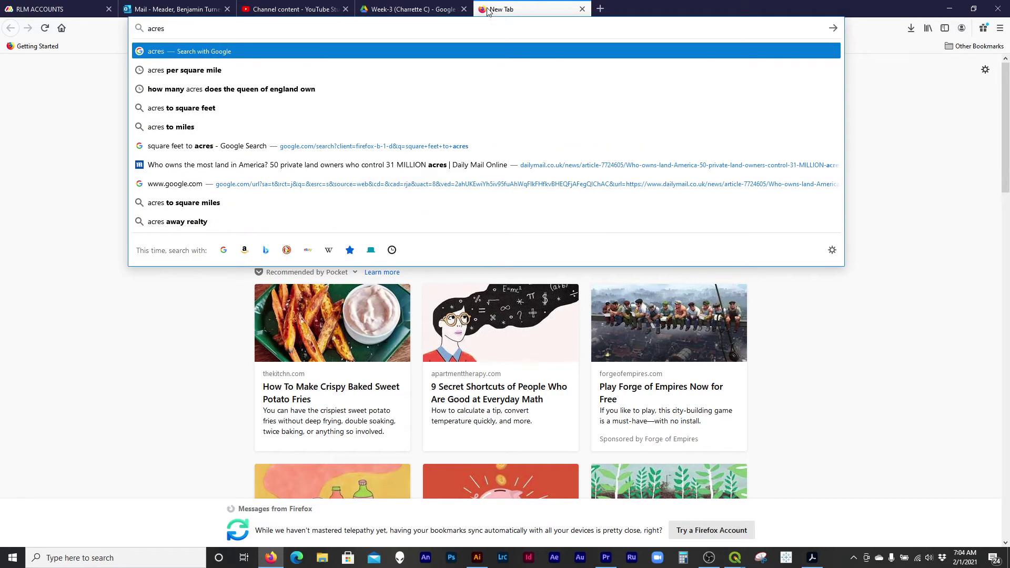
text(per squa)
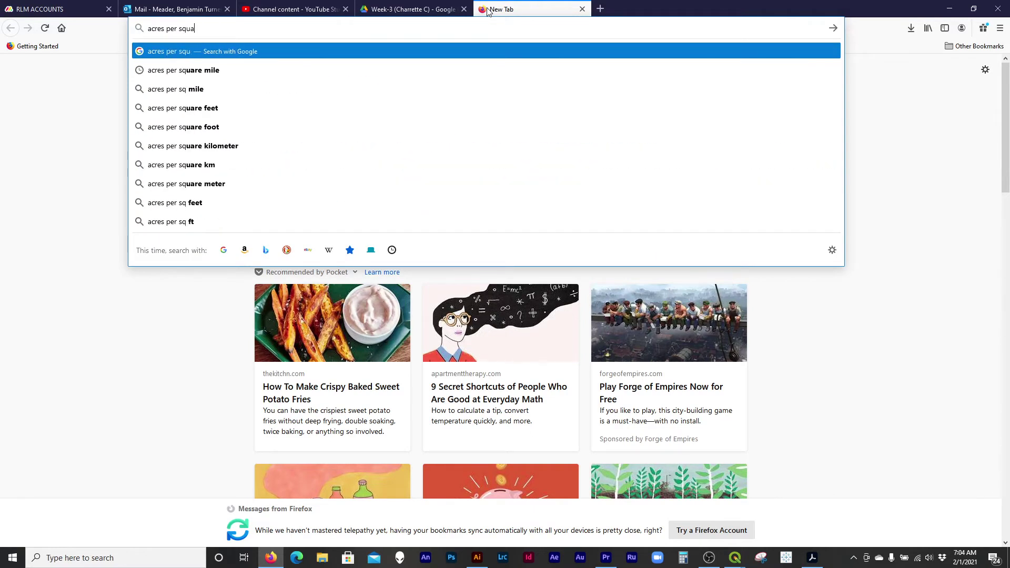
text(re meter)
key(Return)
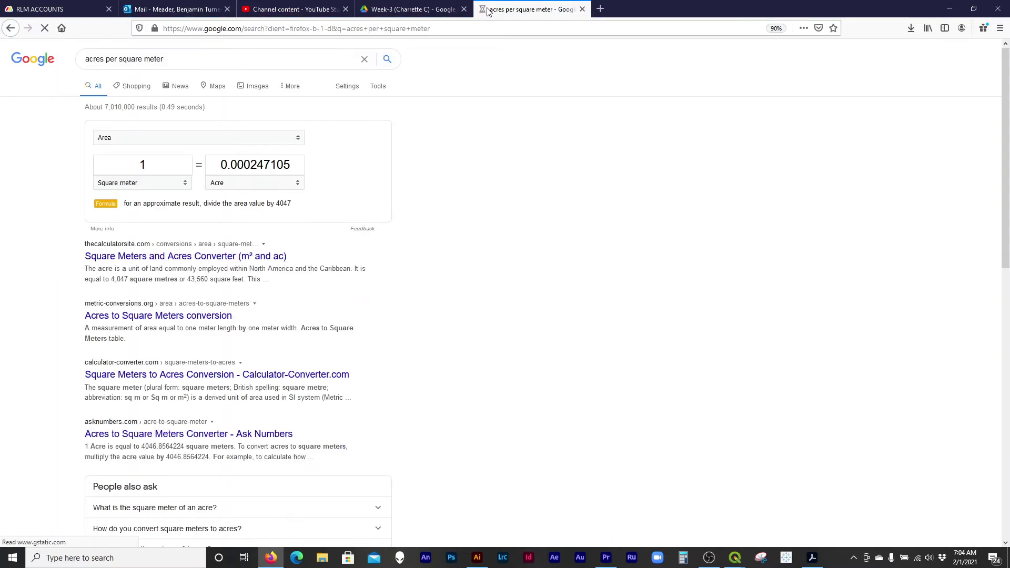
Convert 1 acre to square meters, and 73500 square meters to acres, in the area converter.
click(226, 166)
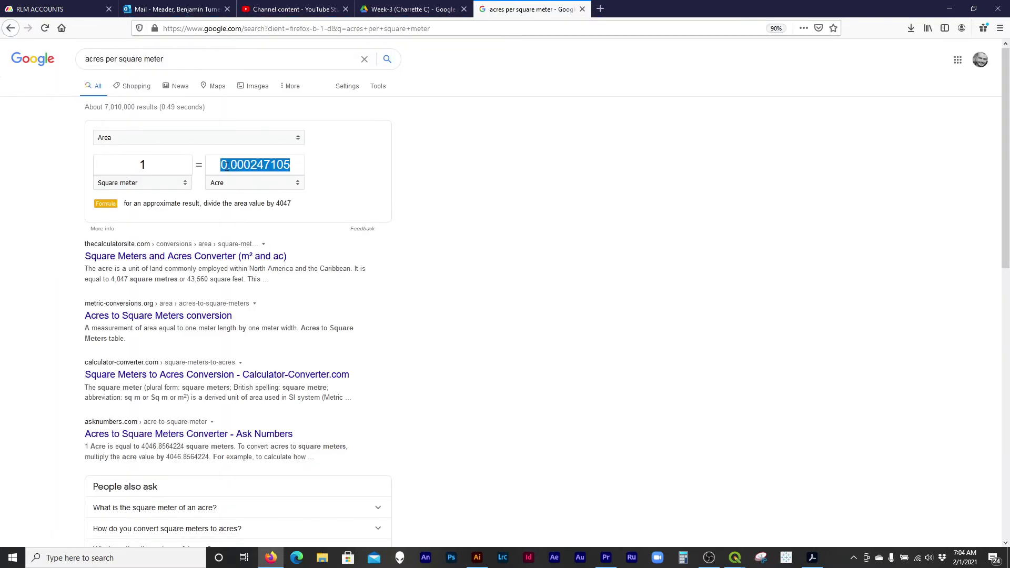
text(1)
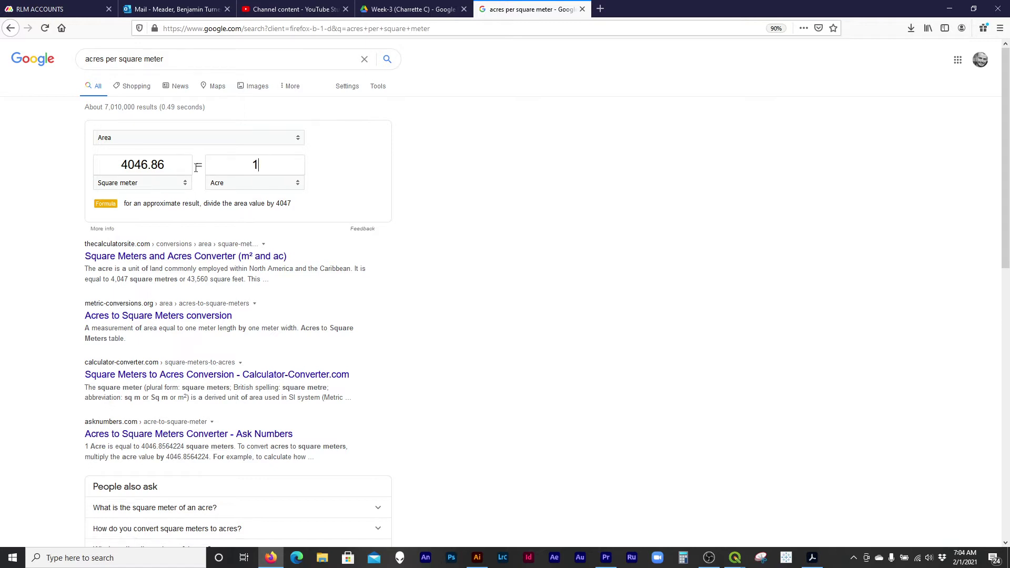
drag(781, 4, 449, 0)
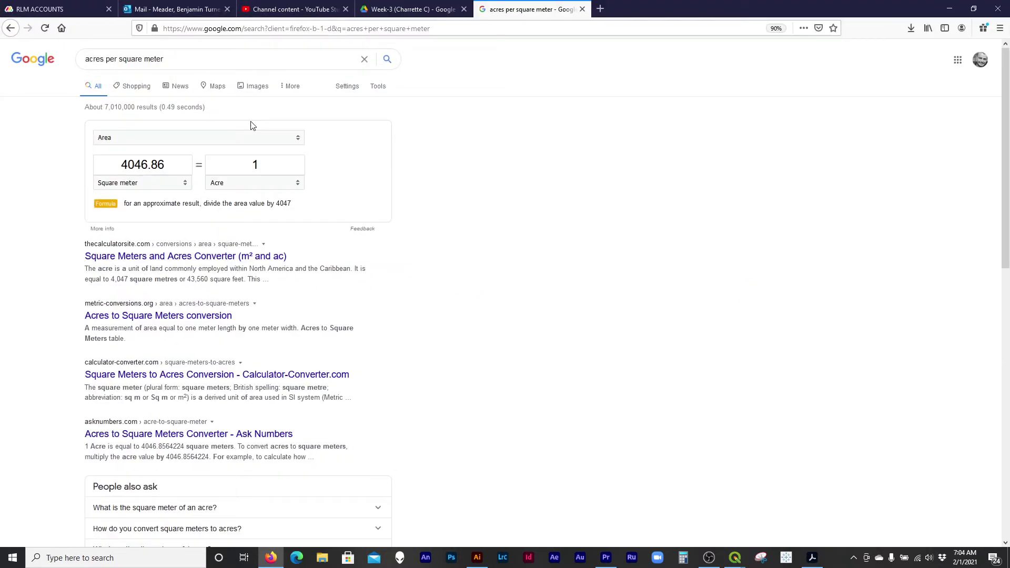
click(143, 159)
text(73500)
drag(230, 165, 284, 165)
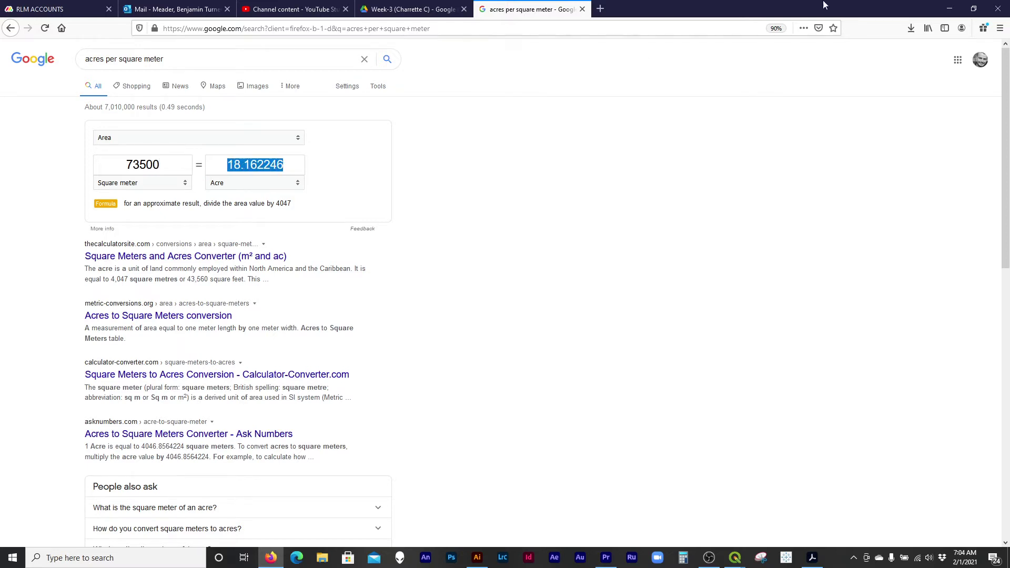
Return to QGIS and measure the identified parcel's area in acres by tracing its boundary corners.
click(954, 11)
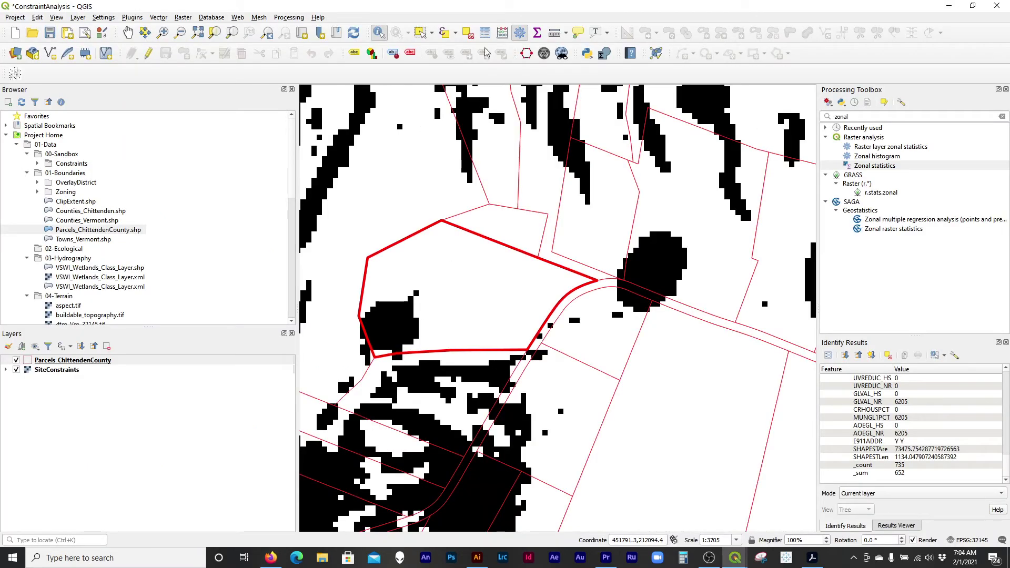
click(566, 33)
click(570, 58)
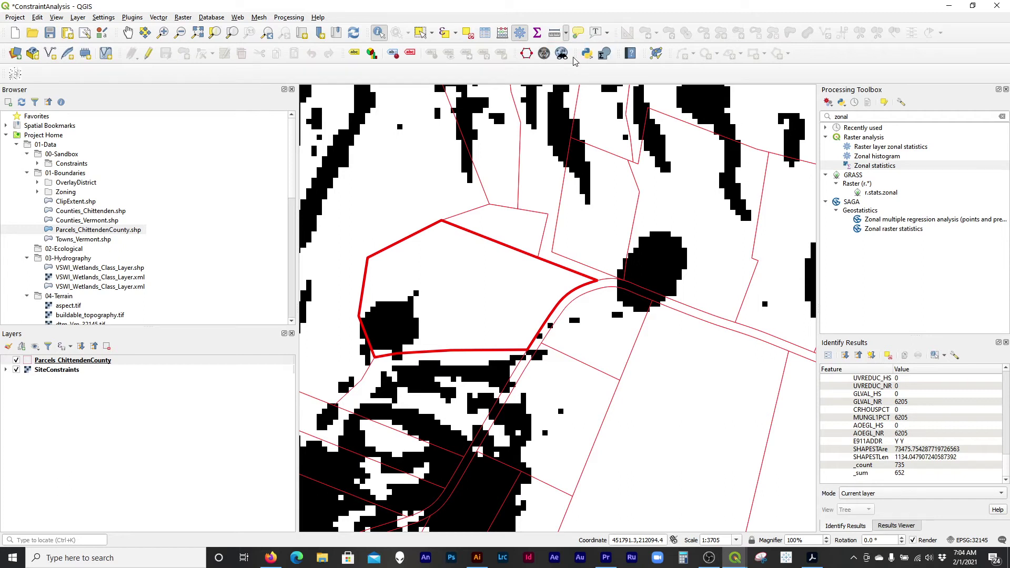
click(442, 220)
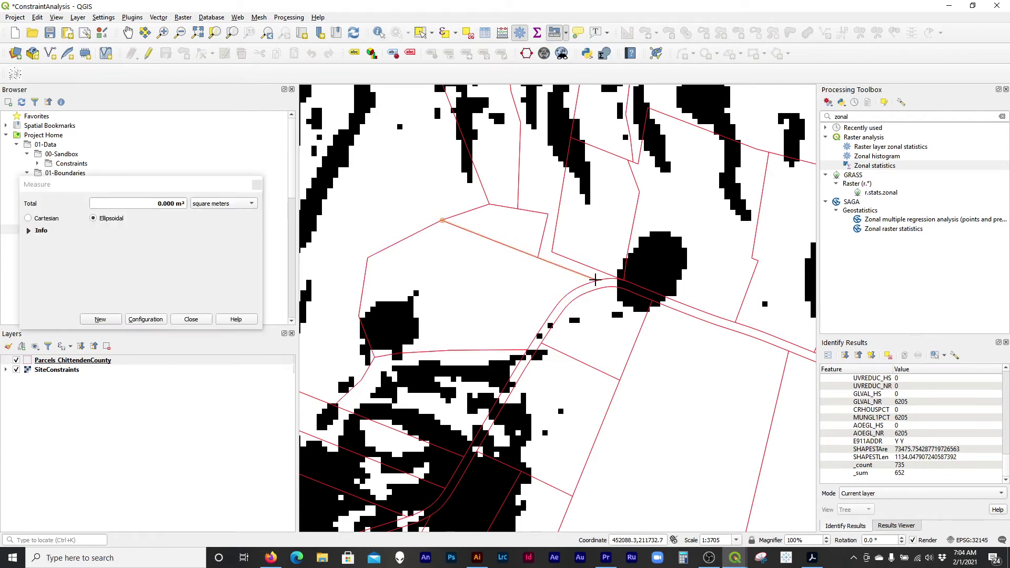
click(595, 280)
click(562, 296)
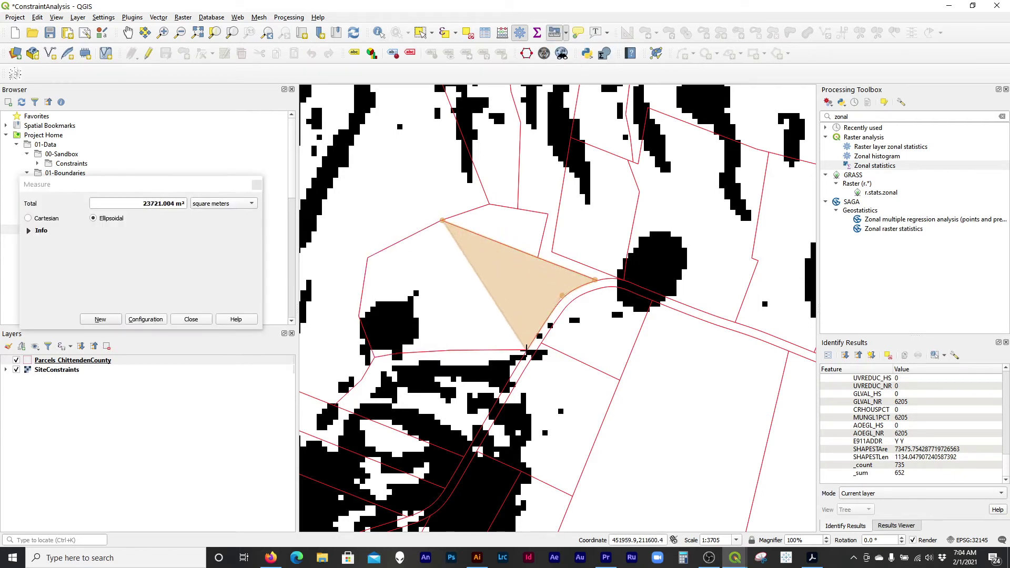
click(526, 350)
click(396, 355)
click(374, 358)
click(357, 316)
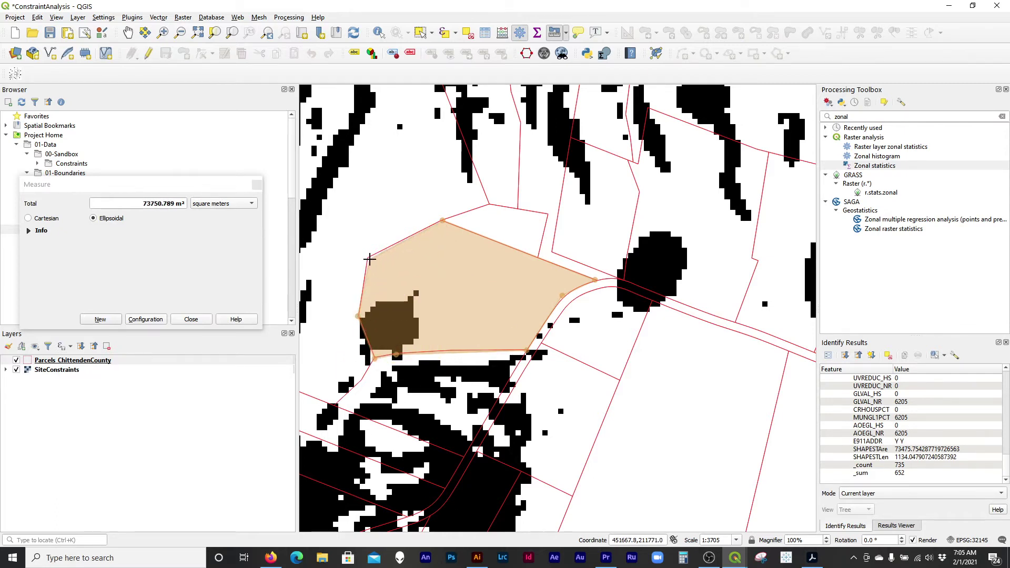
click(226, 204)
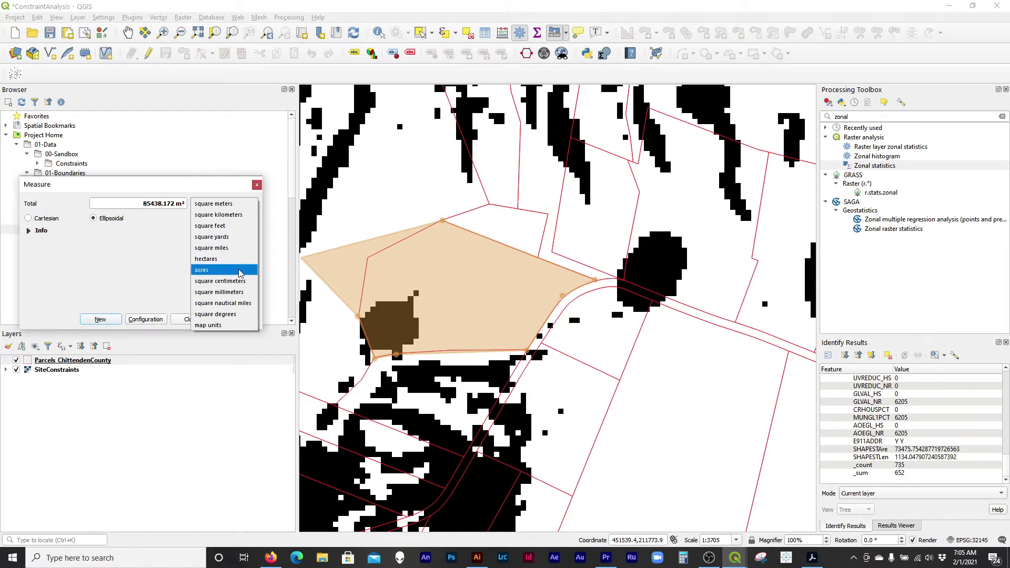
click(223, 267)
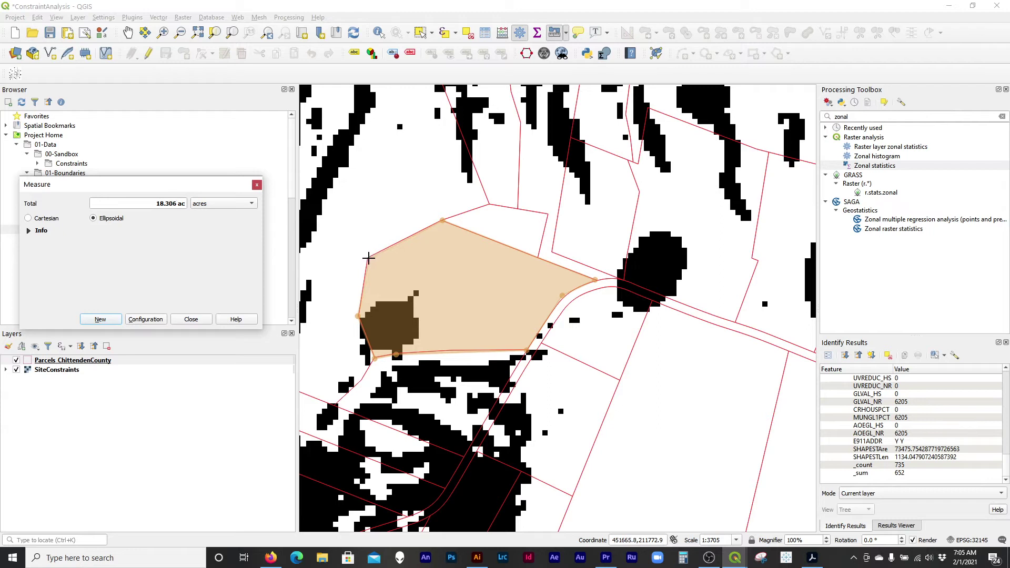
Measure the area of the black constrained patch inside the parcel by tracing its outline, and close the measuring tool.
click(101, 319)
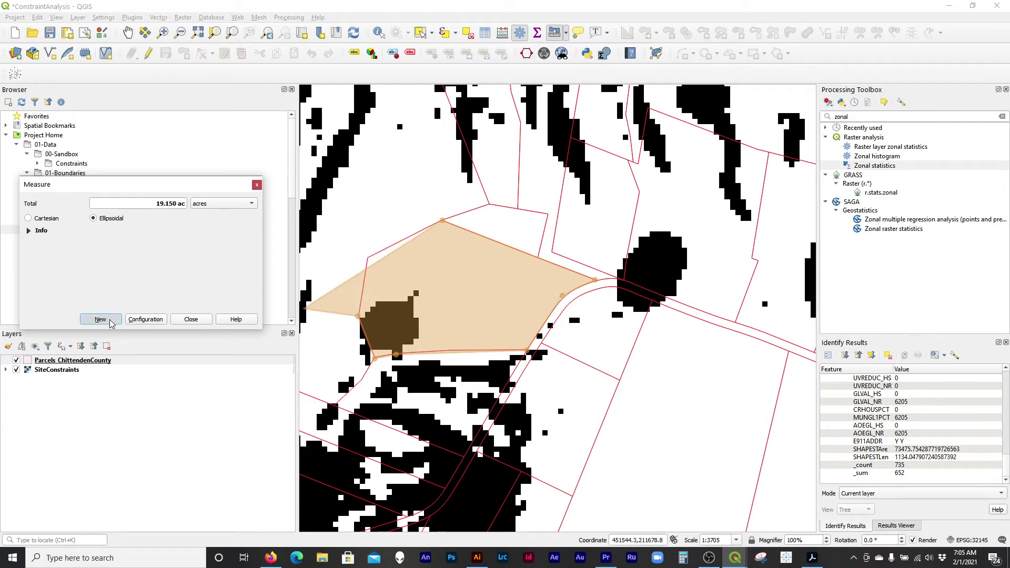
click(358, 318)
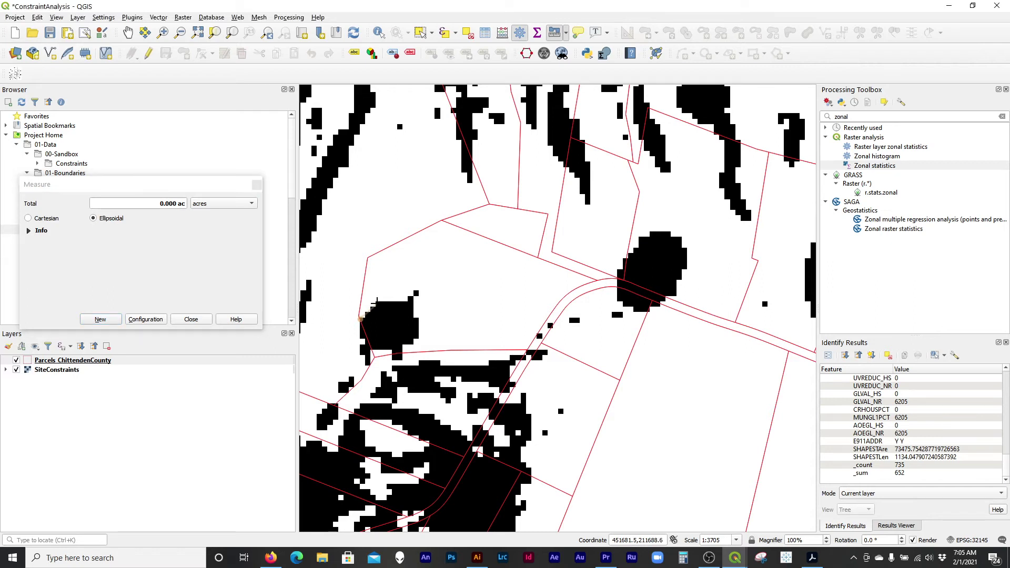
click(377, 302)
click(409, 299)
click(416, 293)
click(416, 319)
click(412, 343)
click(403, 349)
click(392, 354)
click(386, 349)
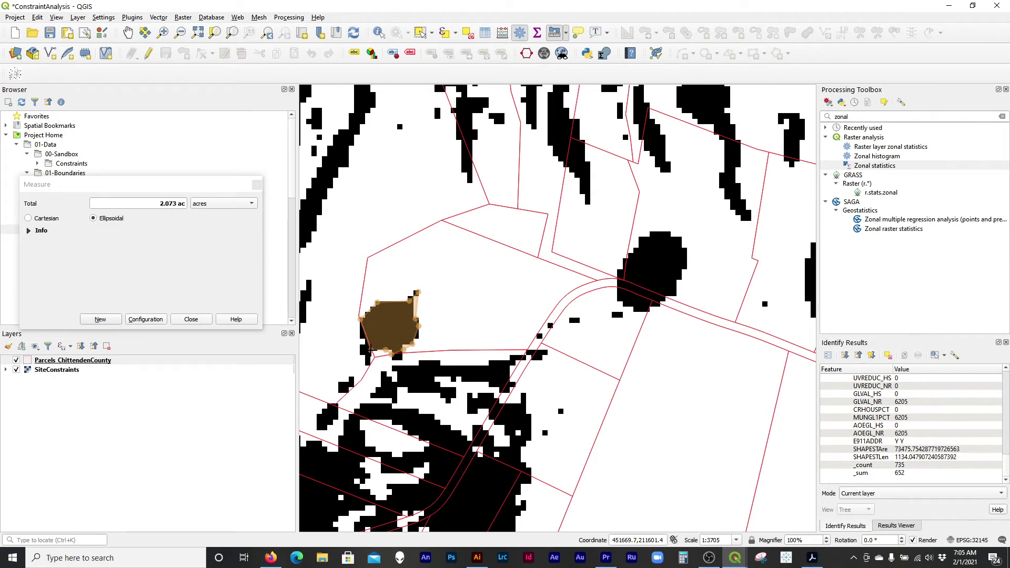
click(204, 321)
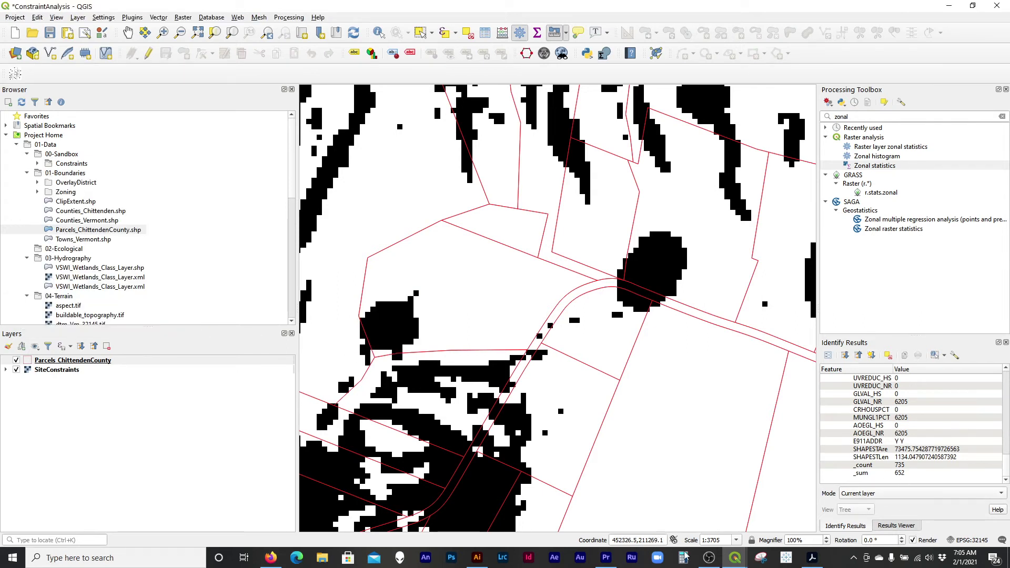
Convert 65200 square meters to acres in the Firefox area converter and return to QGIS.
click(271, 557)
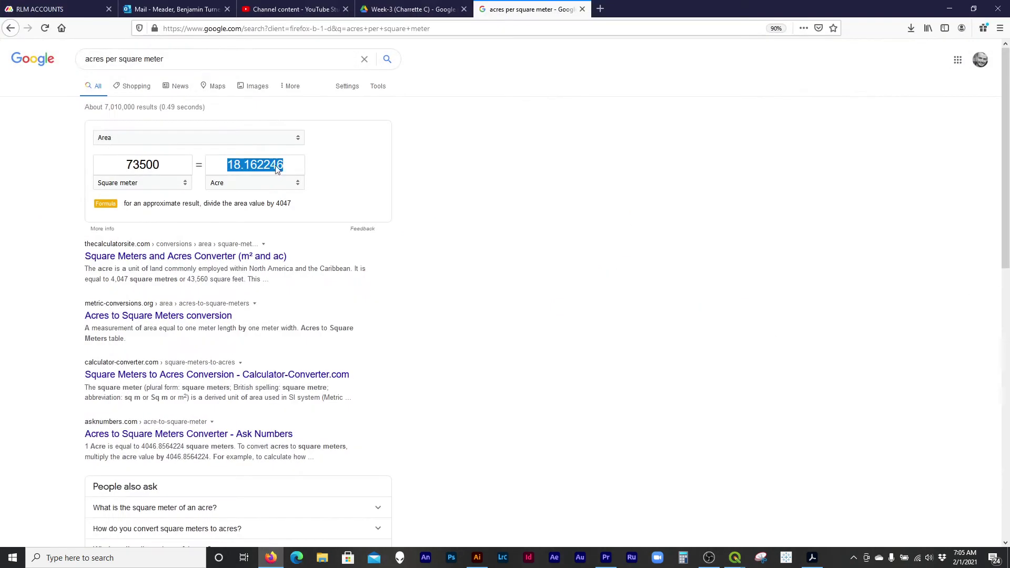
click(177, 164)
text(65200)
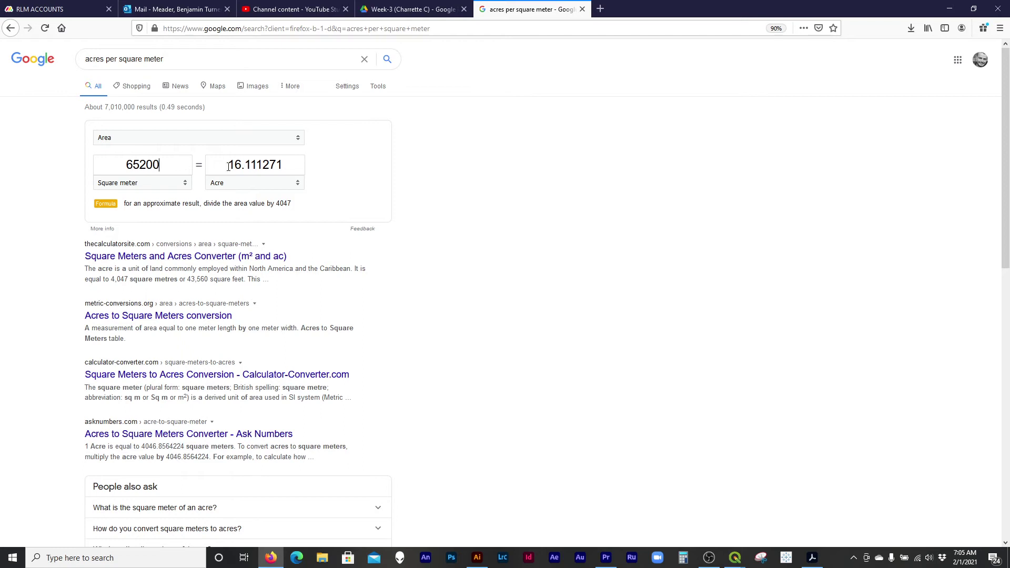
drag(224, 163, 314, 169)
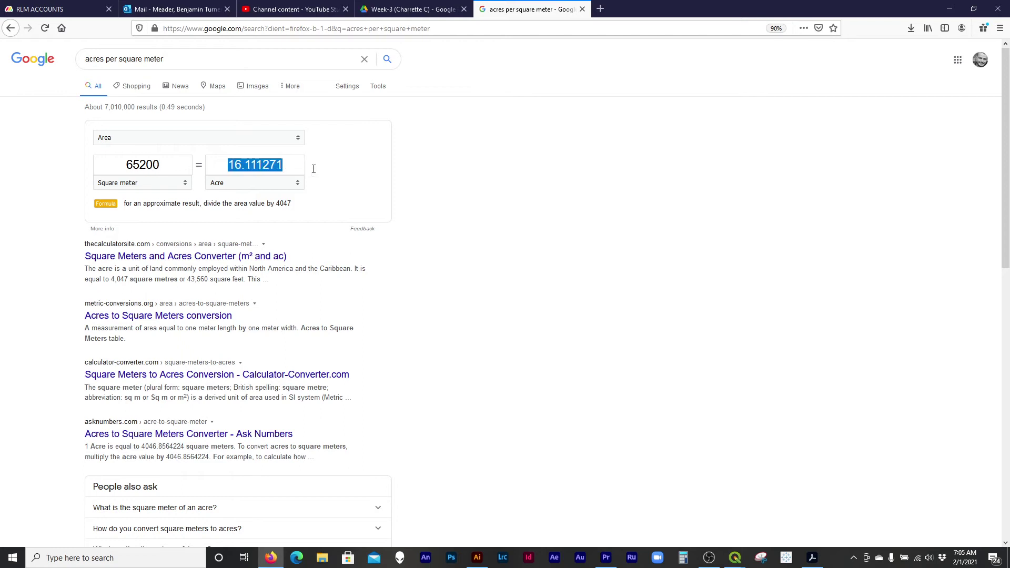
click(957, 8)
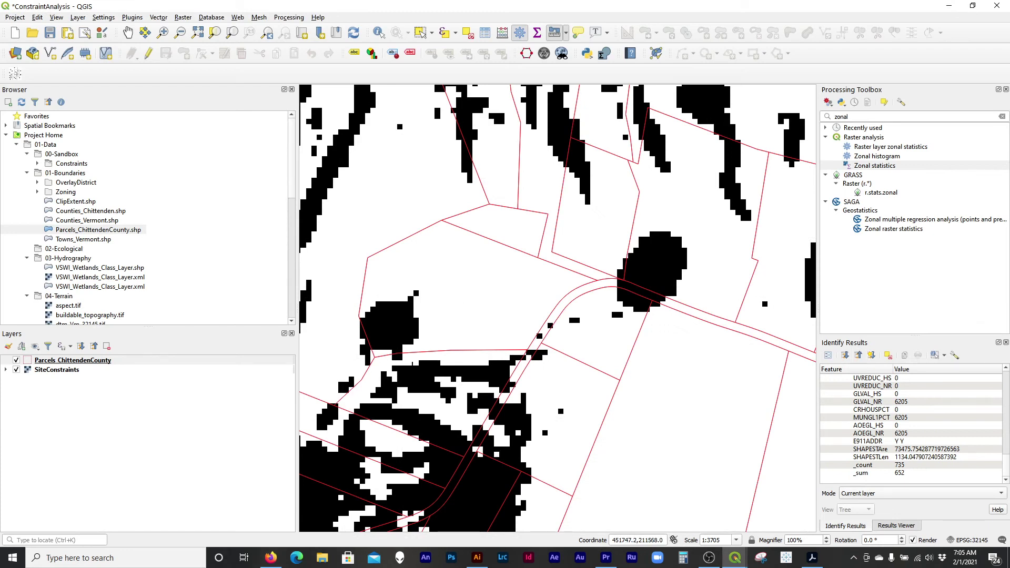
Reopen the Parcels_ChittendenCounty attribute table, review the _count and _sum columns across all parcels, and put the table away.
scroll(402, 354, down, 1)
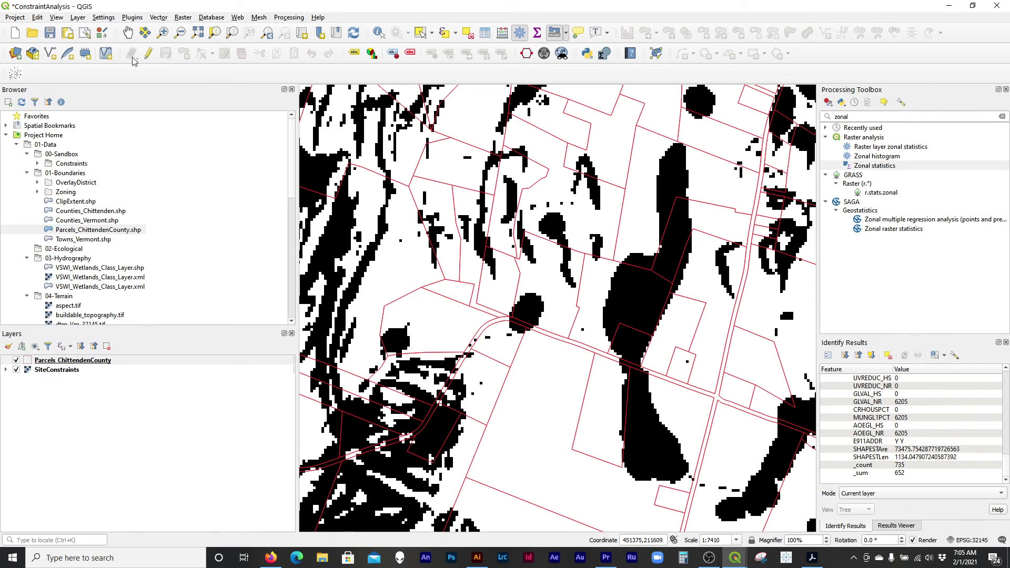
scroll(559, 251, down, 3)
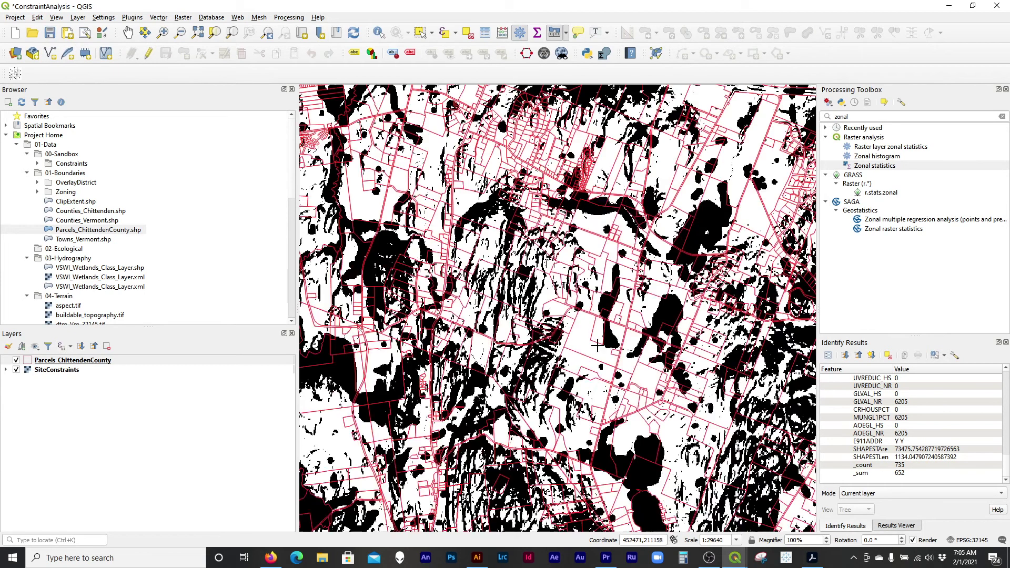
scroll(598, 376, down, 2)
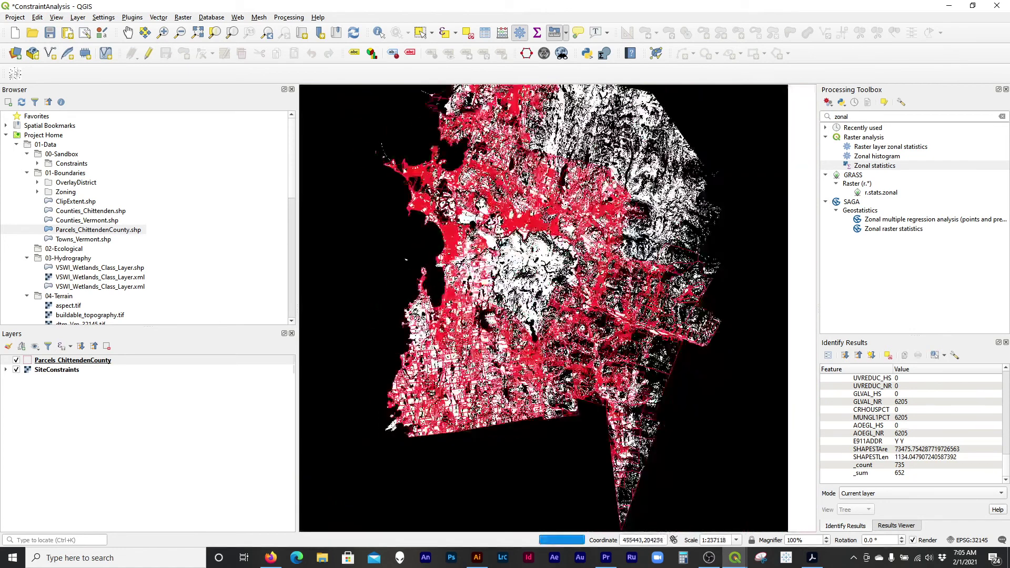
scroll(550, 376, down, 1)
click(47, 361)
right_click(56, 369)
right_click(38, 362)
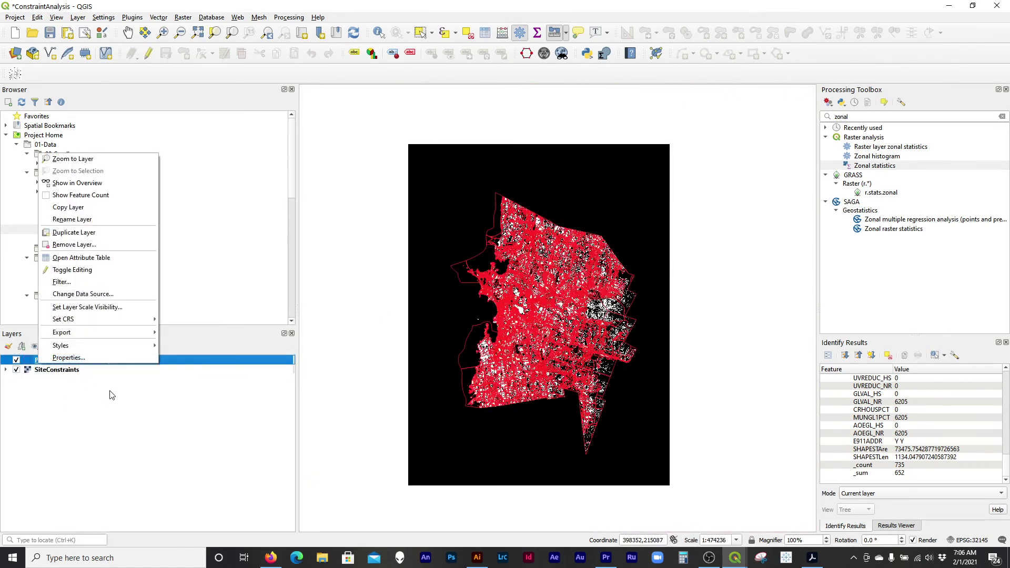
click(120, 261)
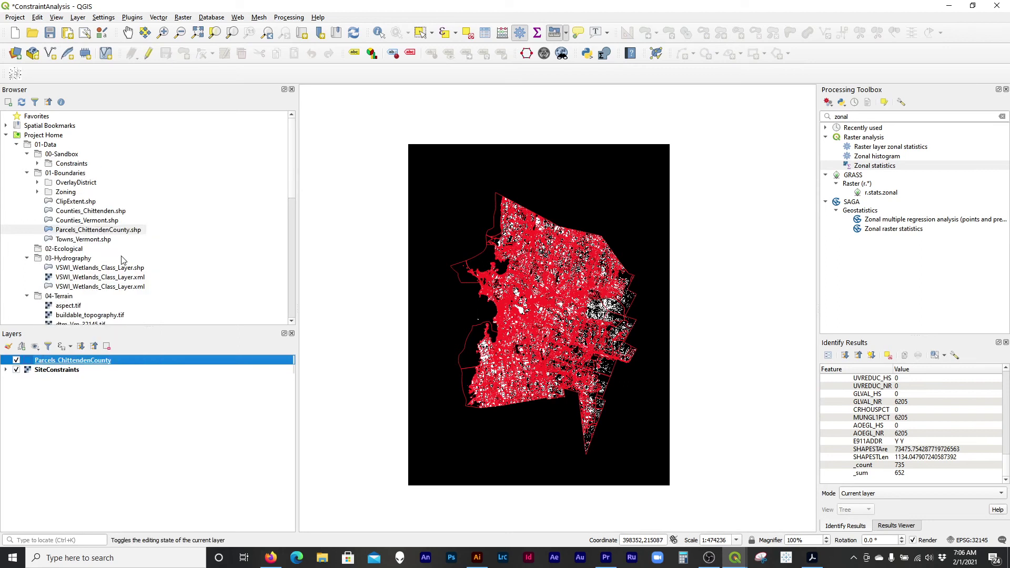
key(F6)
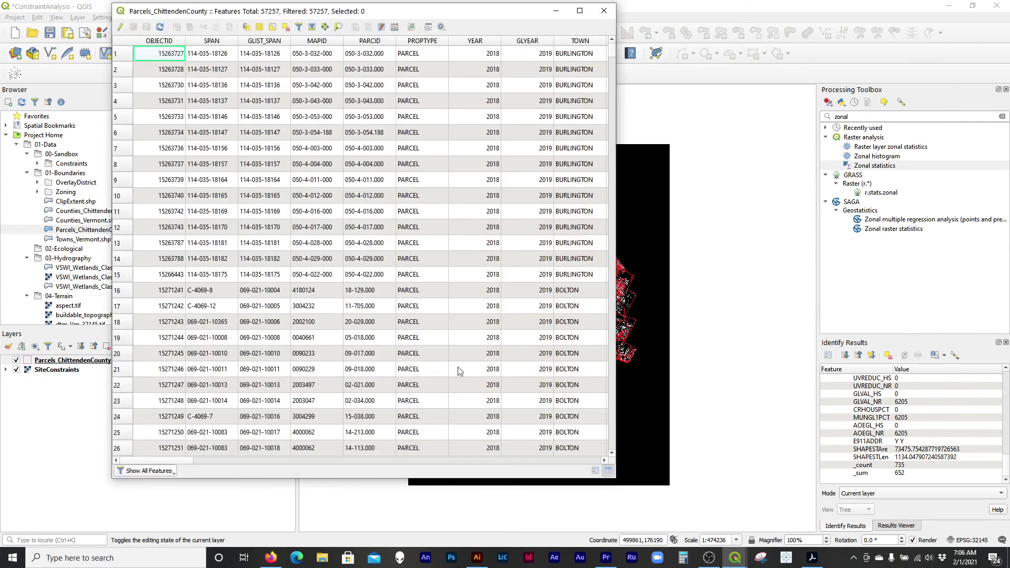
drag(188, 461, 596, 479)
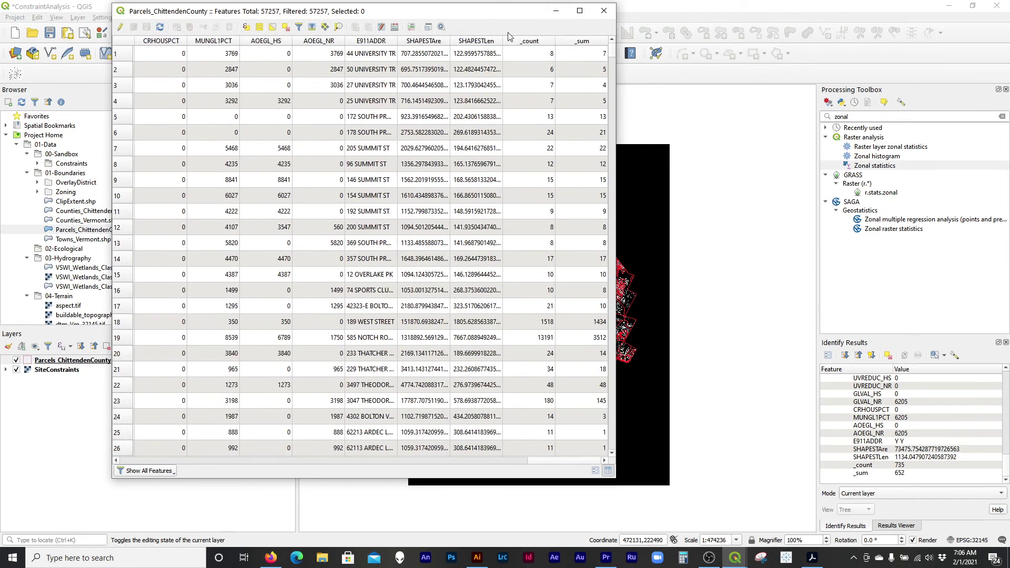
click(558, 11)
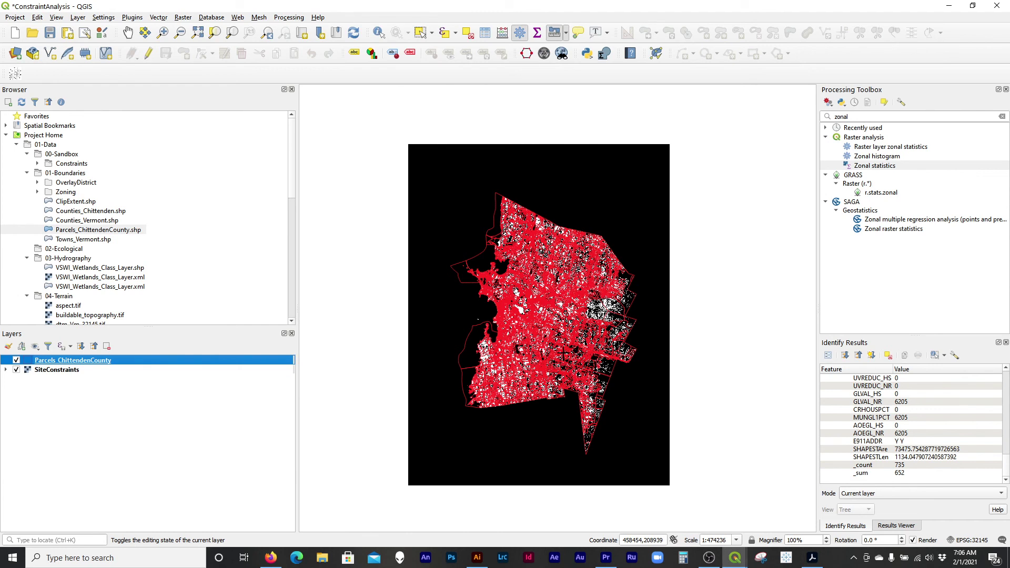
scroll(561, 355, up, 1)
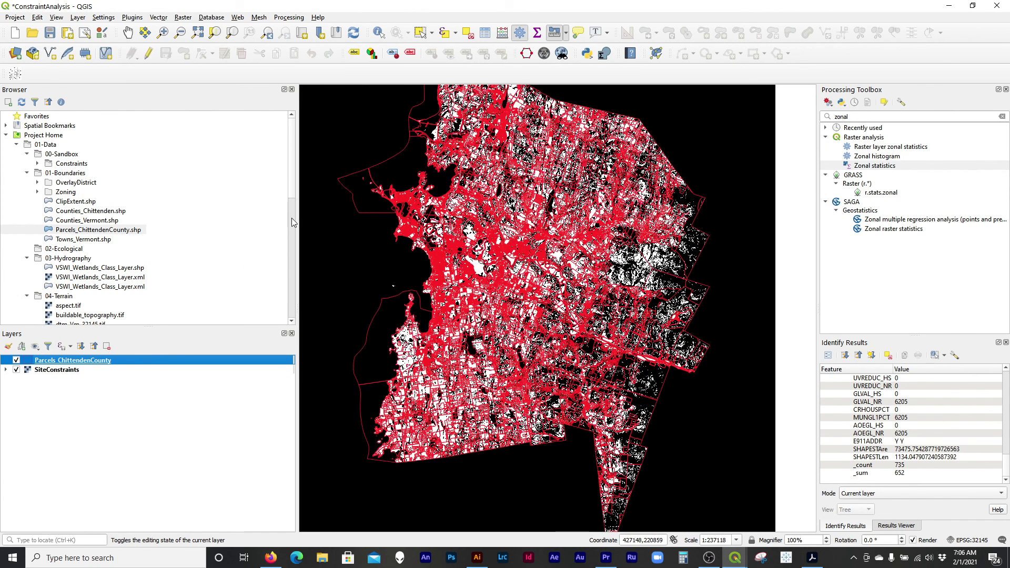
scroll(480, 248, down, 1)
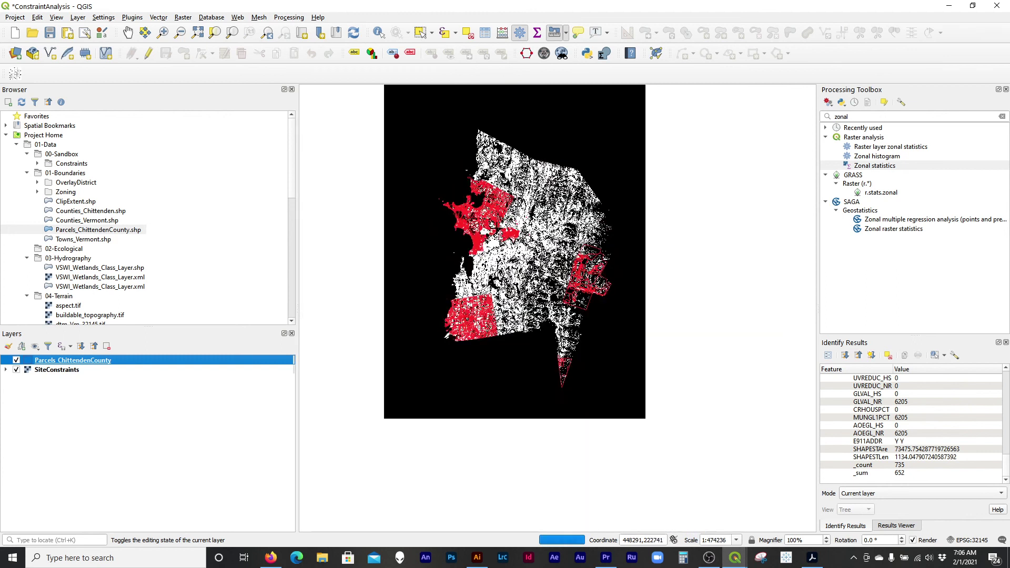
drag(496, 223, 520, 273)
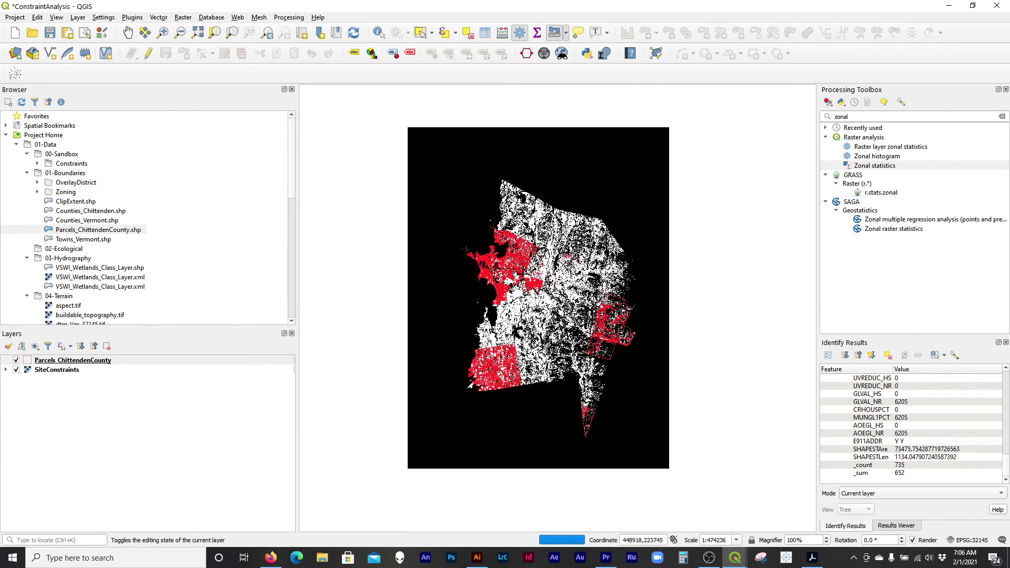